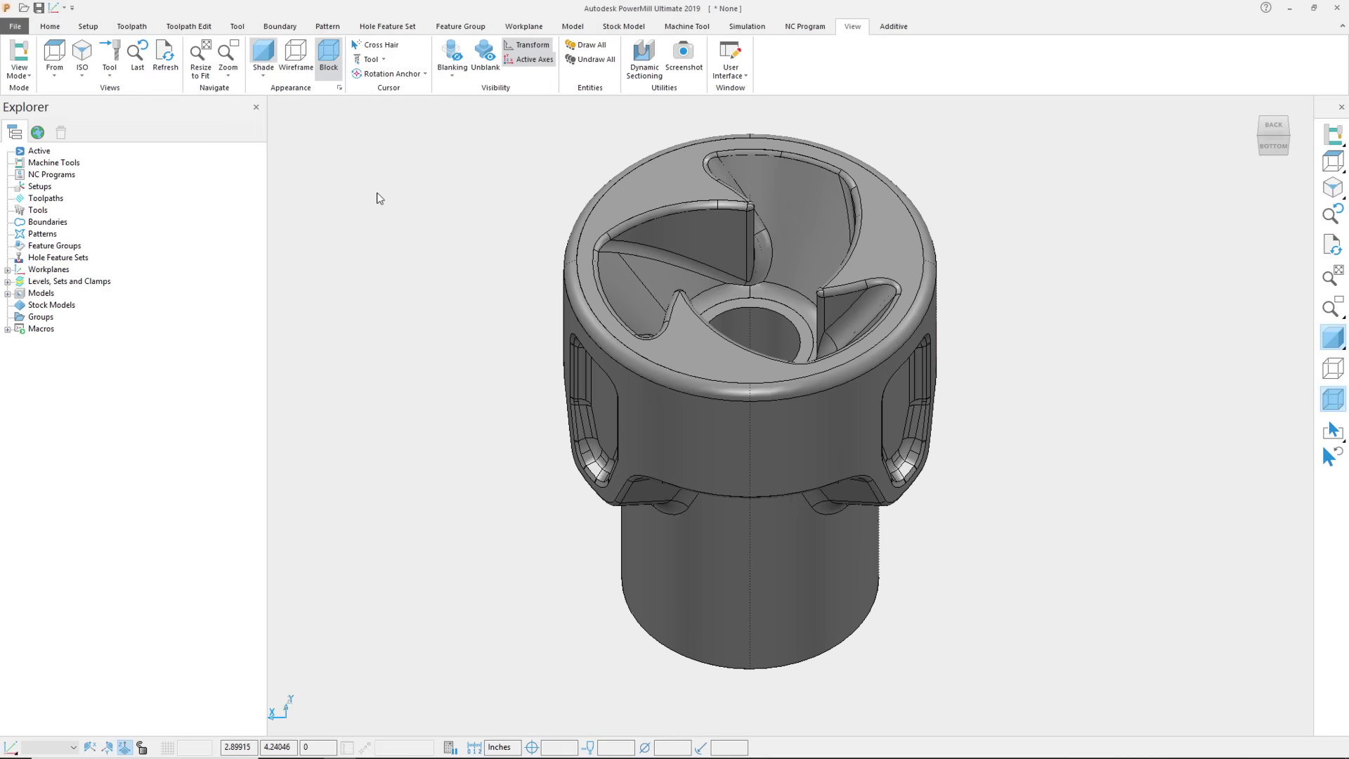
# - Check the unit system in the application options and accept Imperial (inches)
pyautogui.click(15, 26)
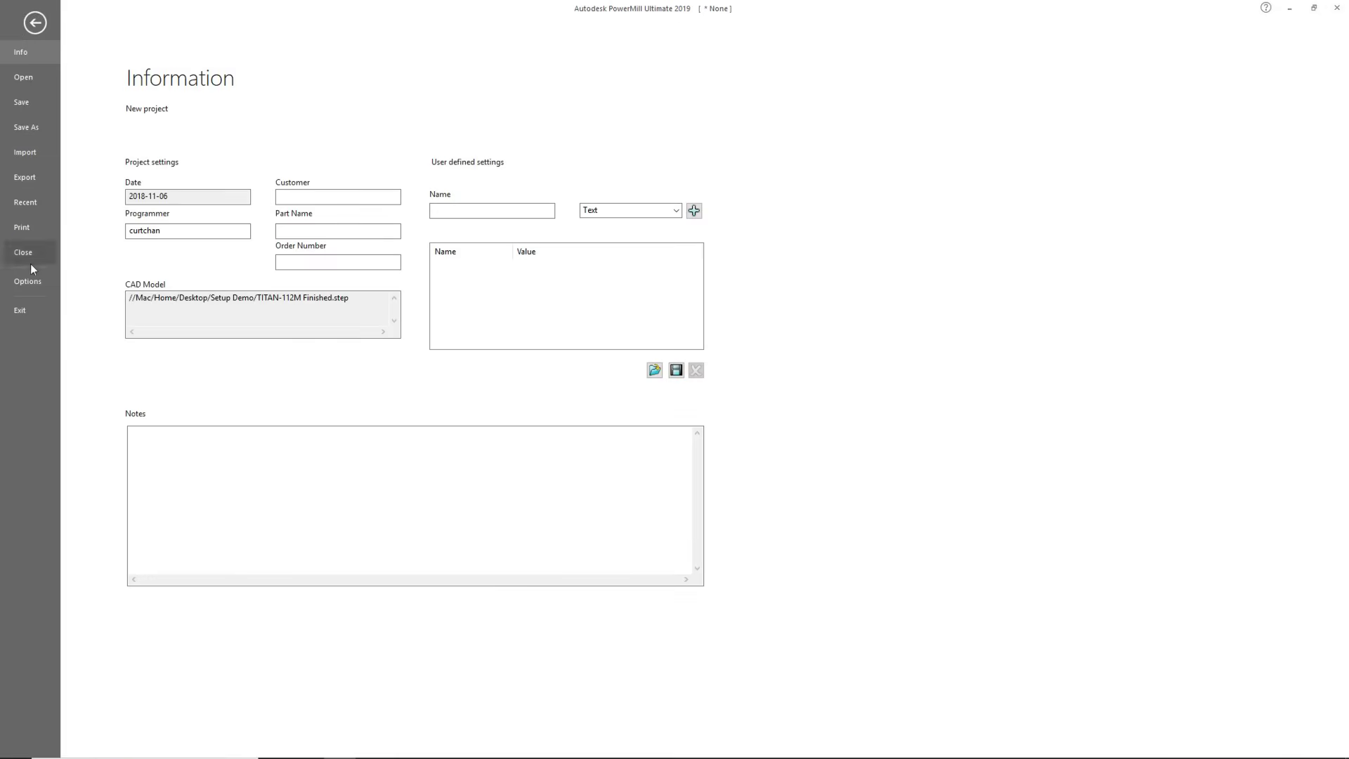
pyautogui.click(28, 274)
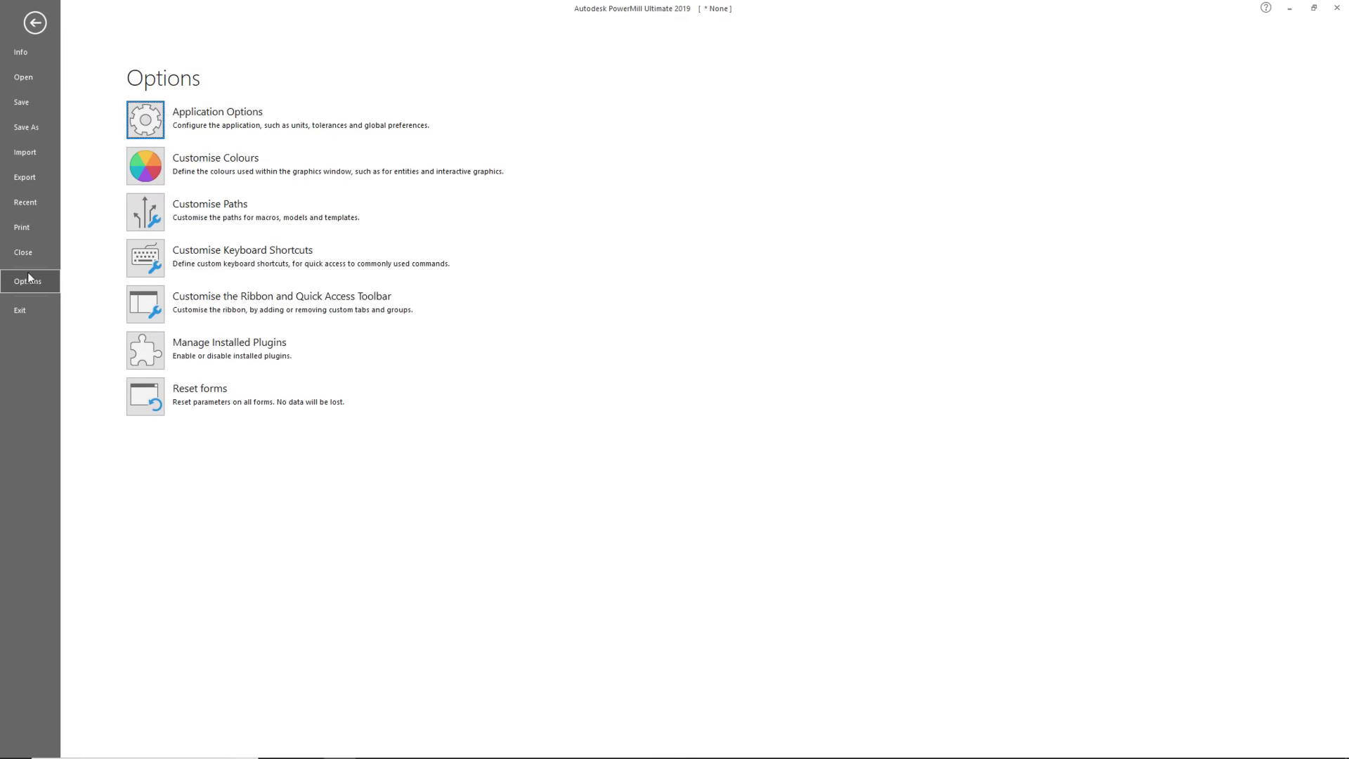
pyautogui.click(145, 119)
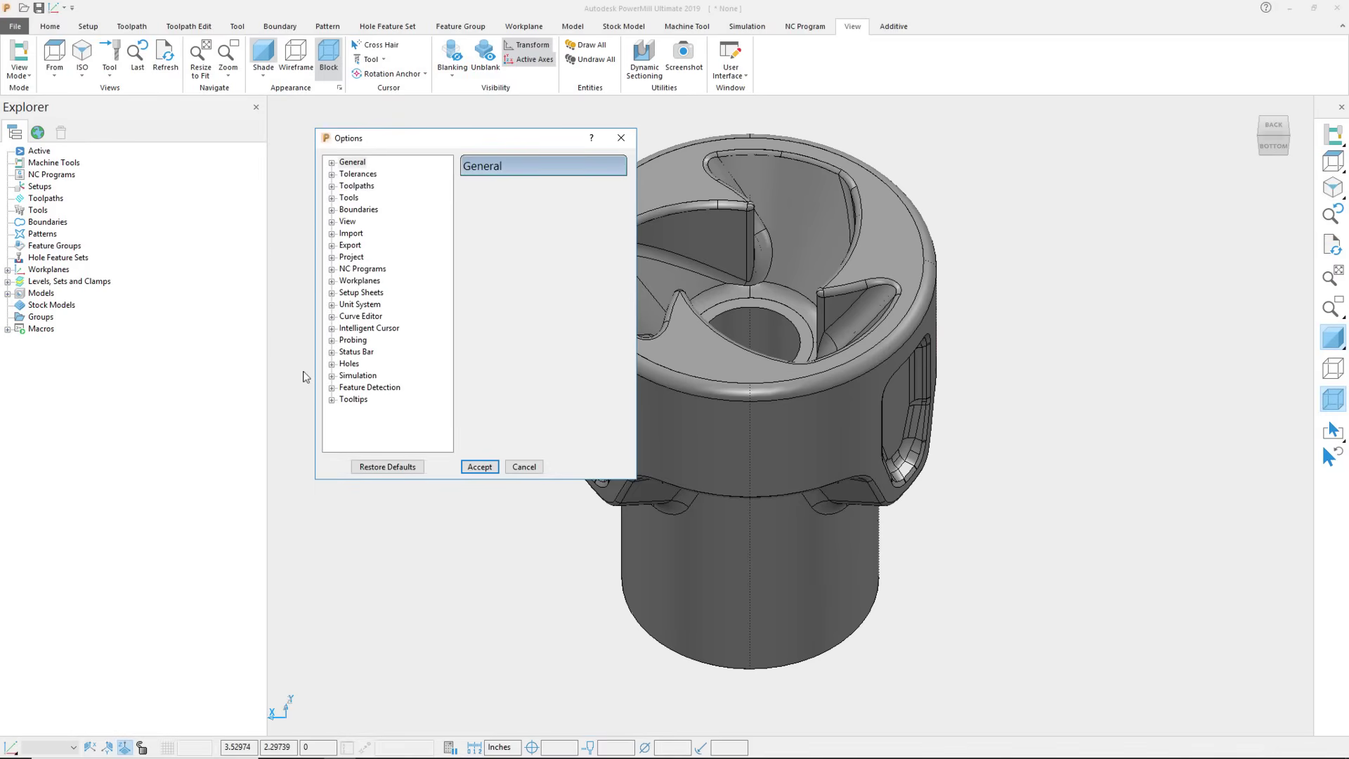
pyautogui.click(333, 305)
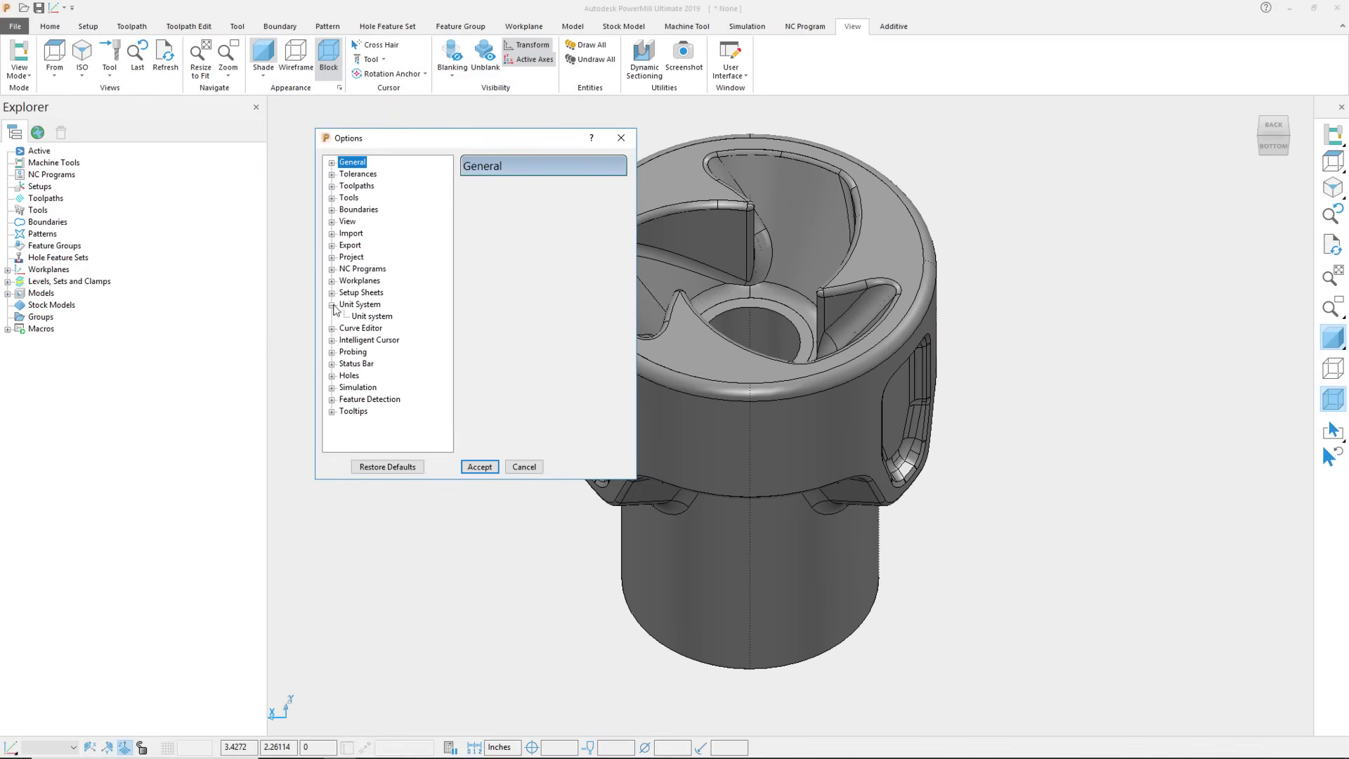
pyautogui.click(369, 316)
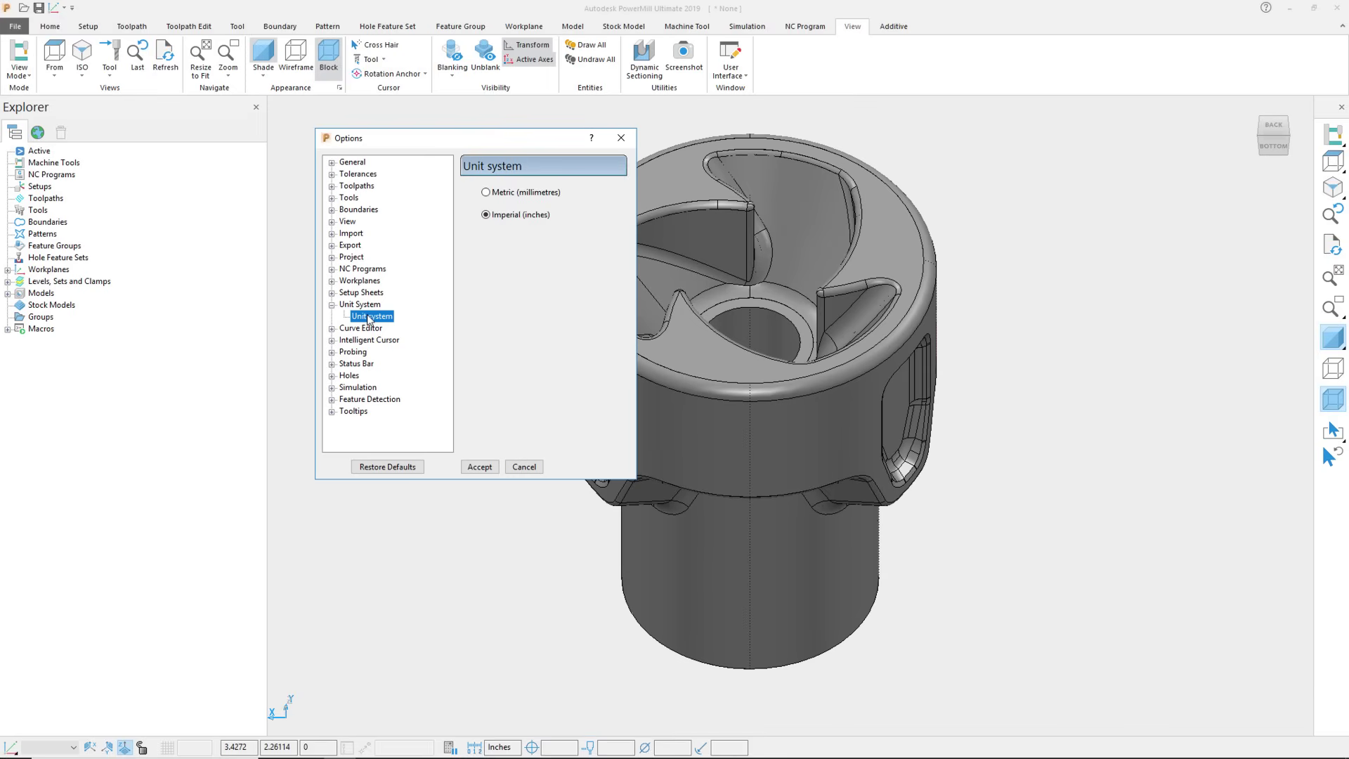
pyautogui.click(477, 467)
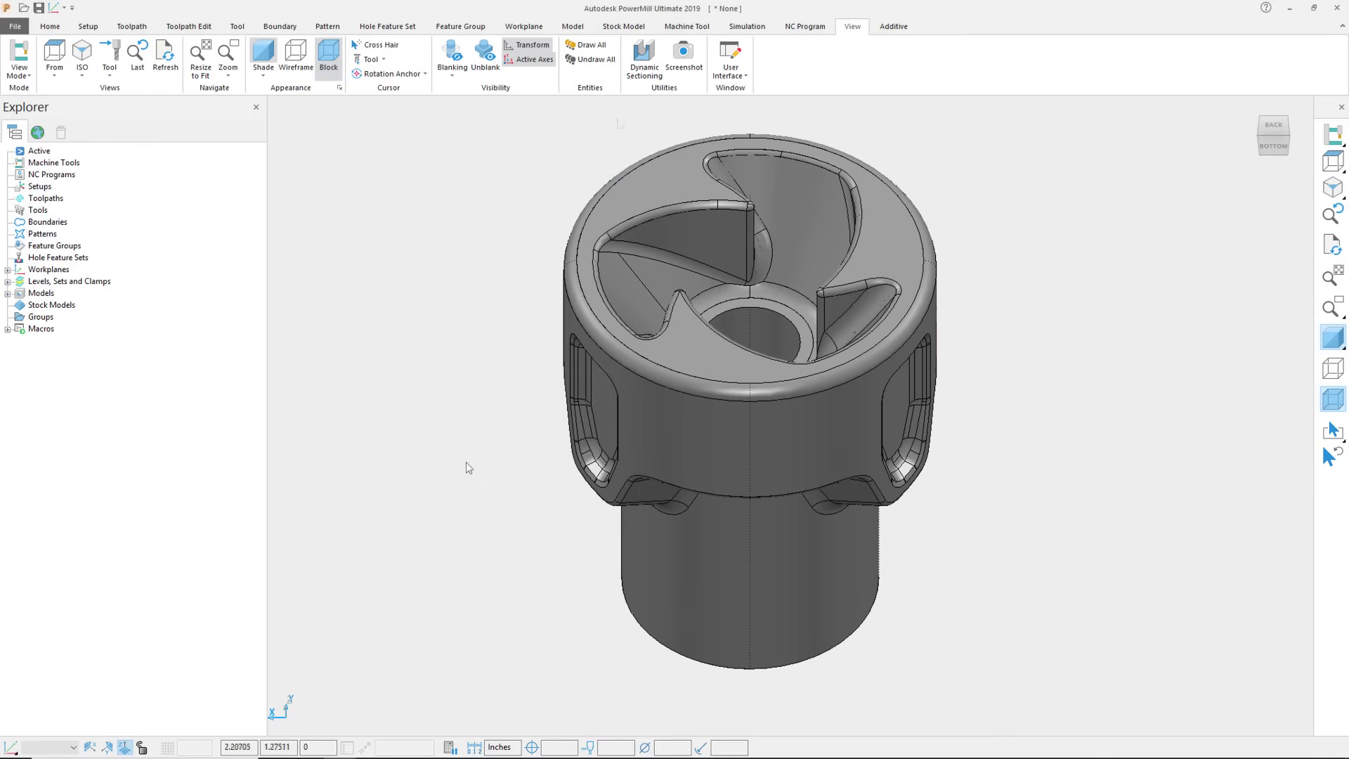
# - Examine the inside of the part with Dynamic Sectioning by moving the front plane through the model
pyautogui.click(647, 67)
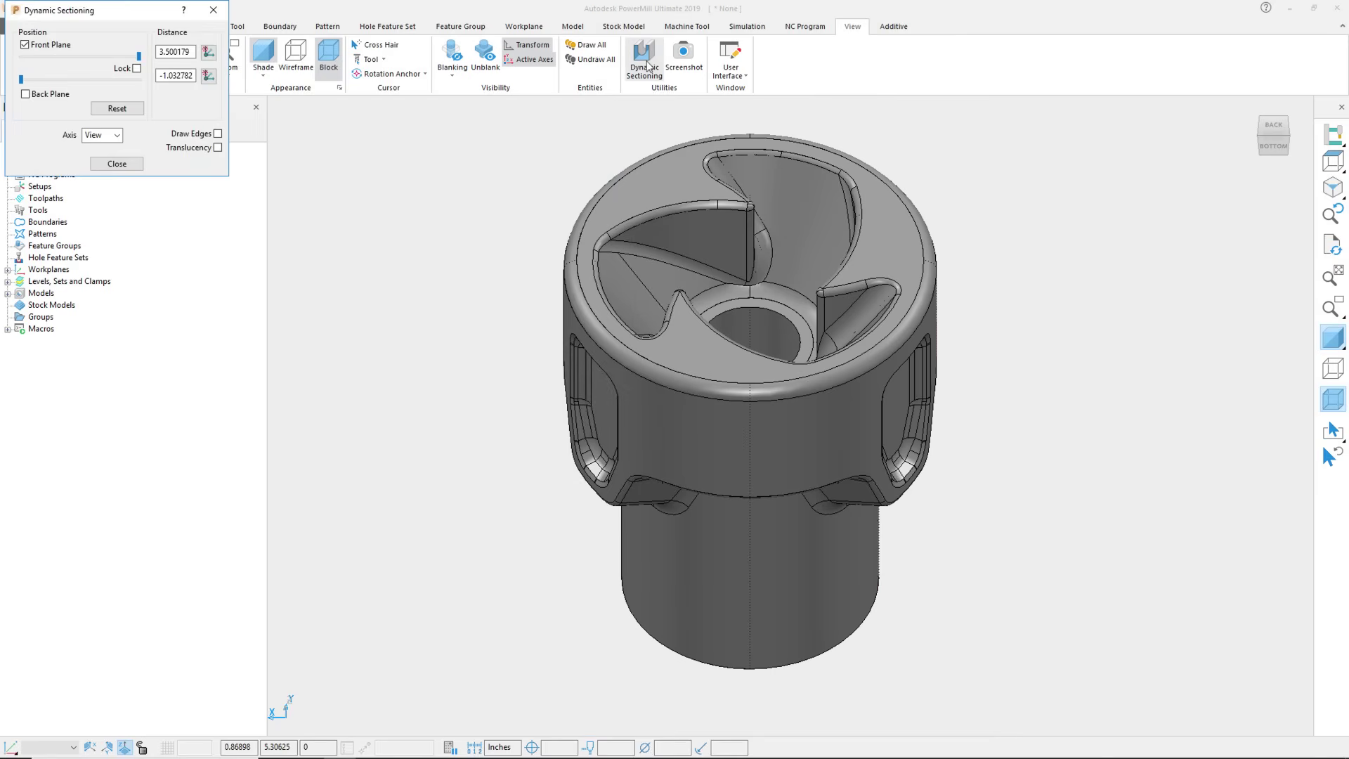
pyautogui.click(717, 436)
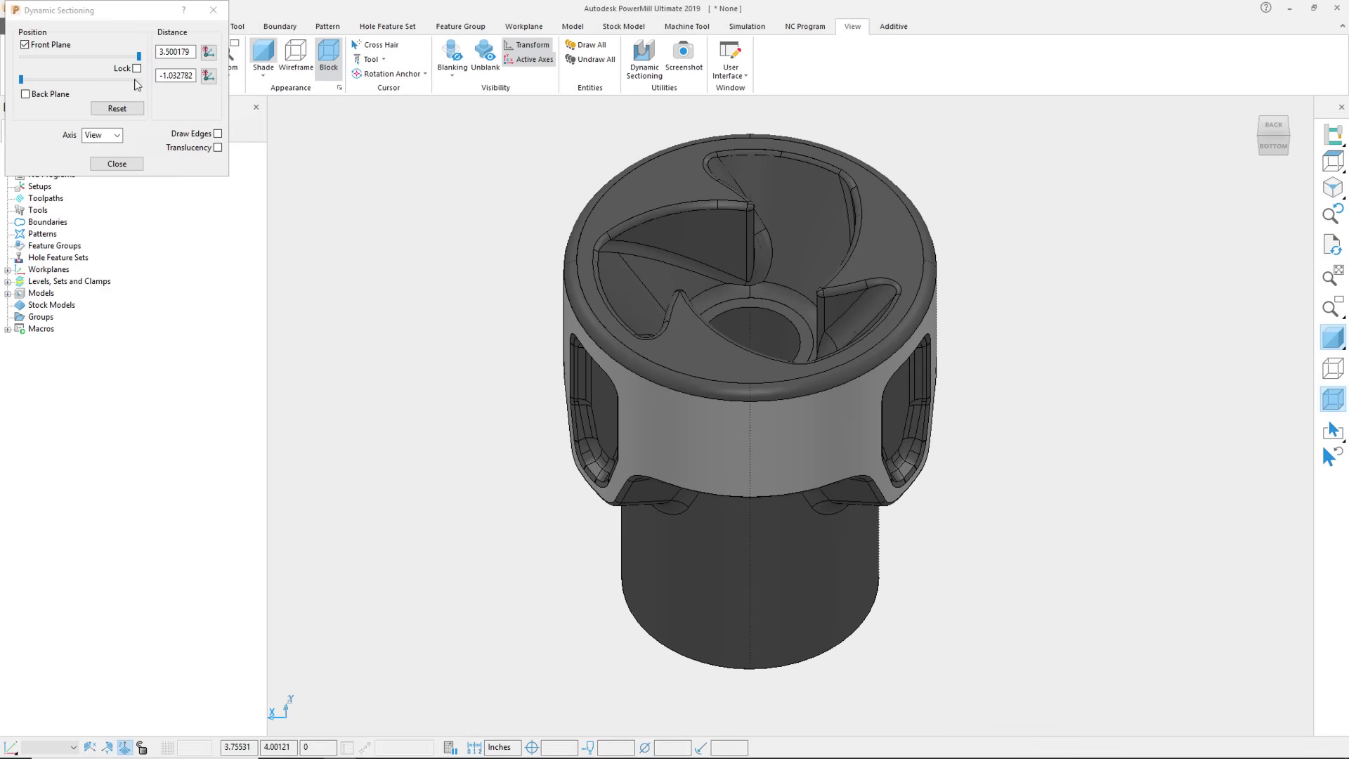
pyautogui.moveTo(139, 56); pyautogui.dragTo(81, 56)
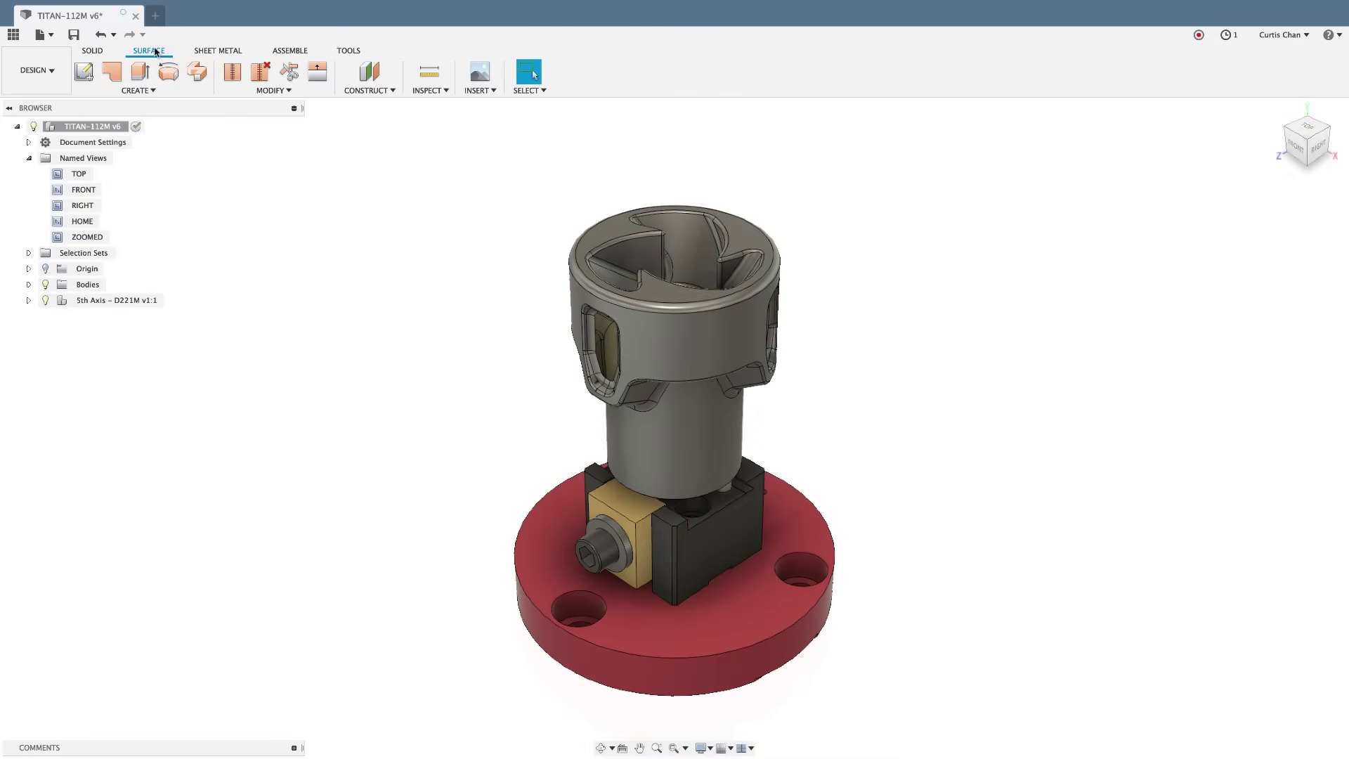
# - Switch to Fusion 360 and patch the inner opening of the side pocket with a new surface body along its edge chain
pyautogui.doubleClick(96, 239)
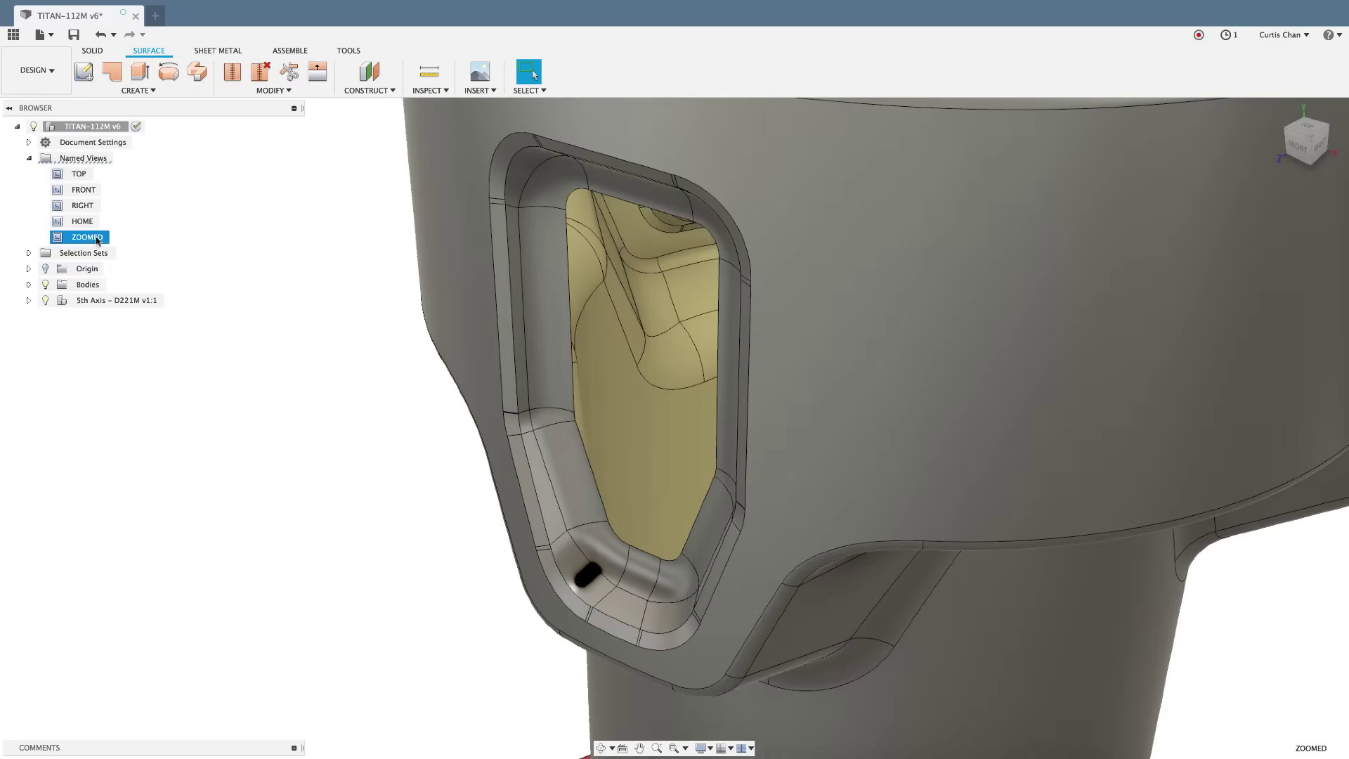
pyautogui.click(111, 71)
pyautogui.click(572, 199)
pyautogui.rightClick(299, 228)
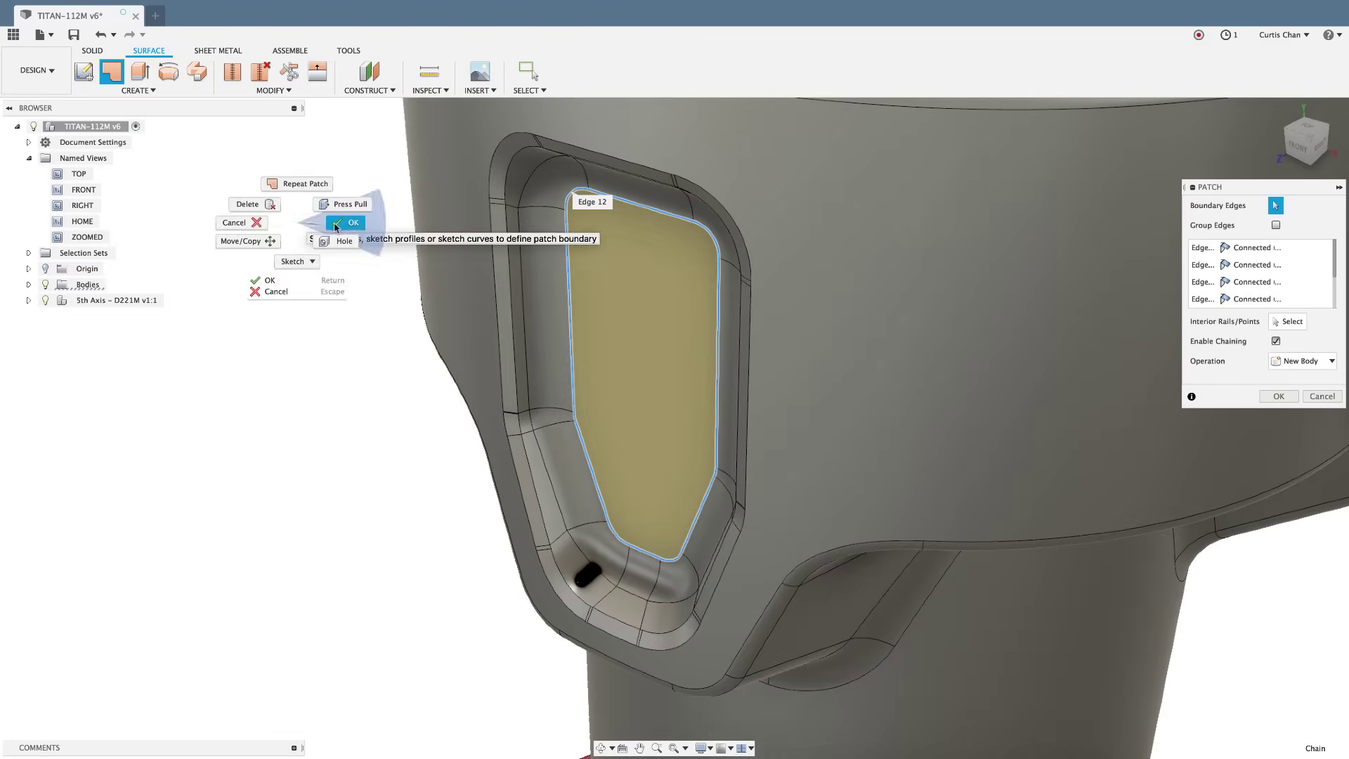
pyautogui.click(336, 225)
# - Stitch the surface patch and the part's surface body together into one body
pyautogui.doubleClick(82, 220)
pyautogui.click(232, 71)
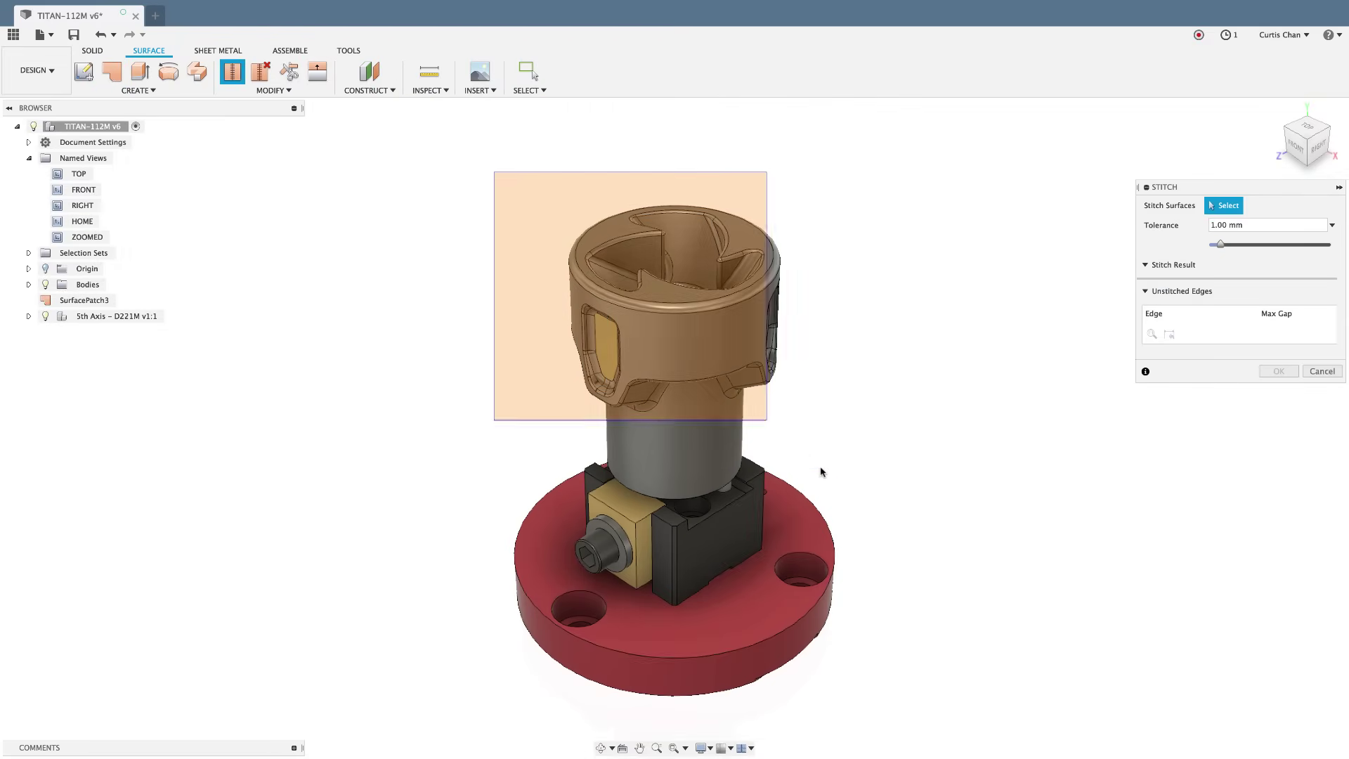
pyautogui.moveTo(821, 473); pyautogui.dragTo(861, 502)
pyautogui.press('Return')
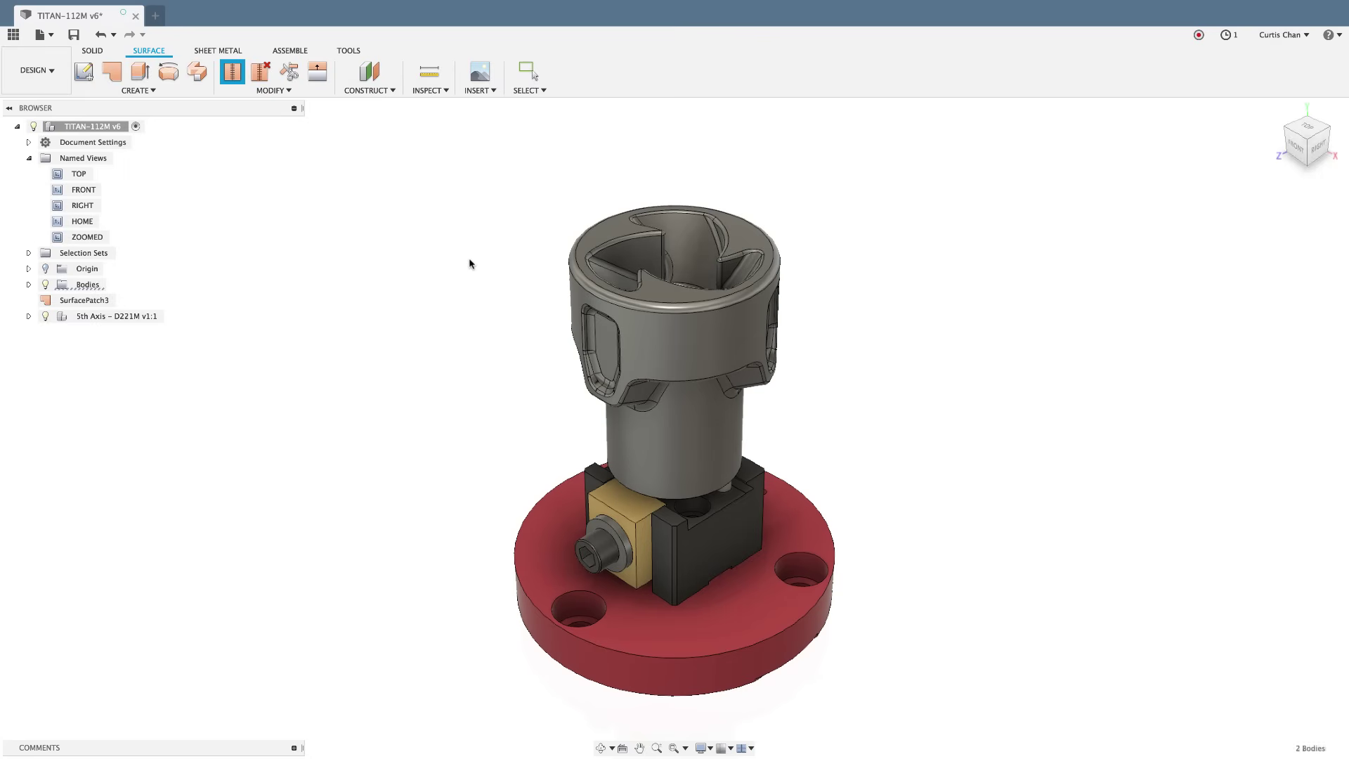
# - Inspect the stitched body with a section analysis based on the patched pocket face, moving the cutting plane into the part
pyautogui.click(30, 284)
pyautogui.click(98, 300)
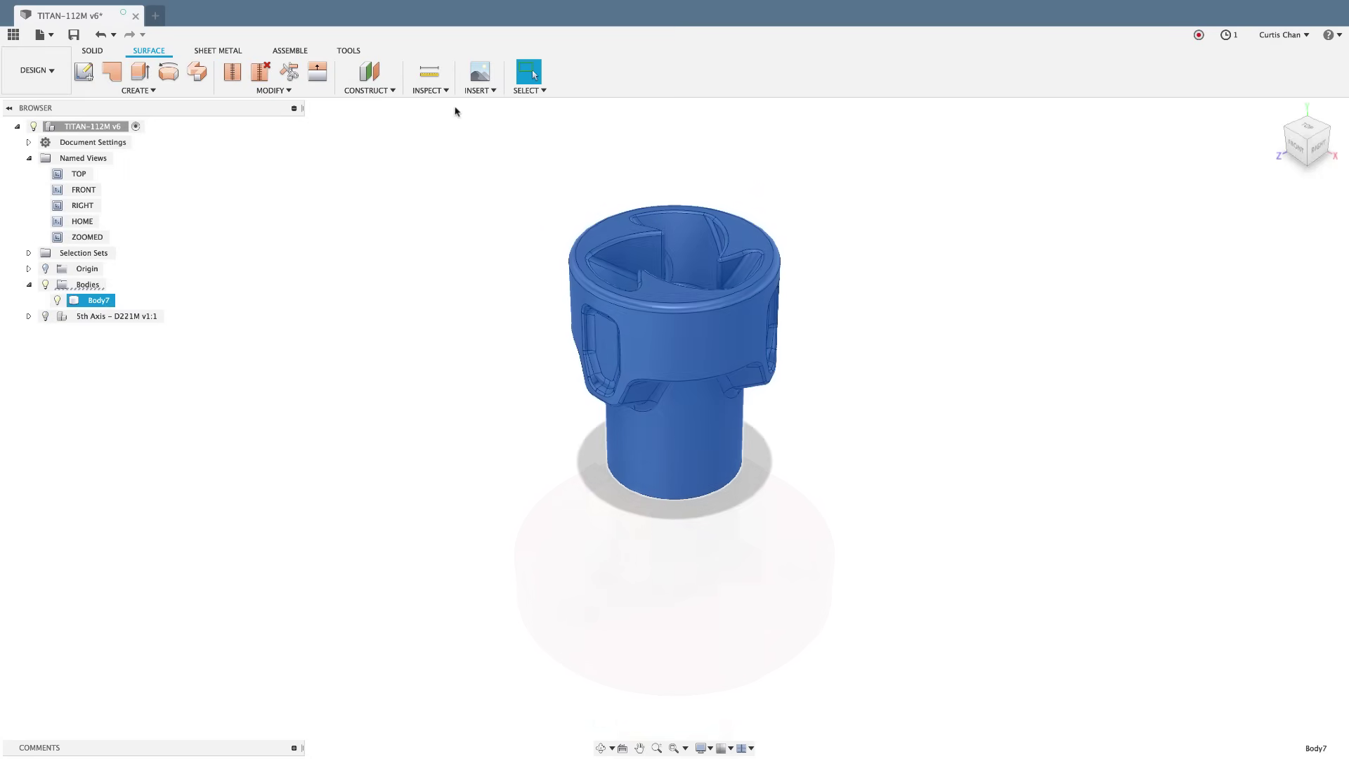
pyautogui.click(430, 90)
pyautogui.click(454, 202)
pyautogui.click(599, 349)
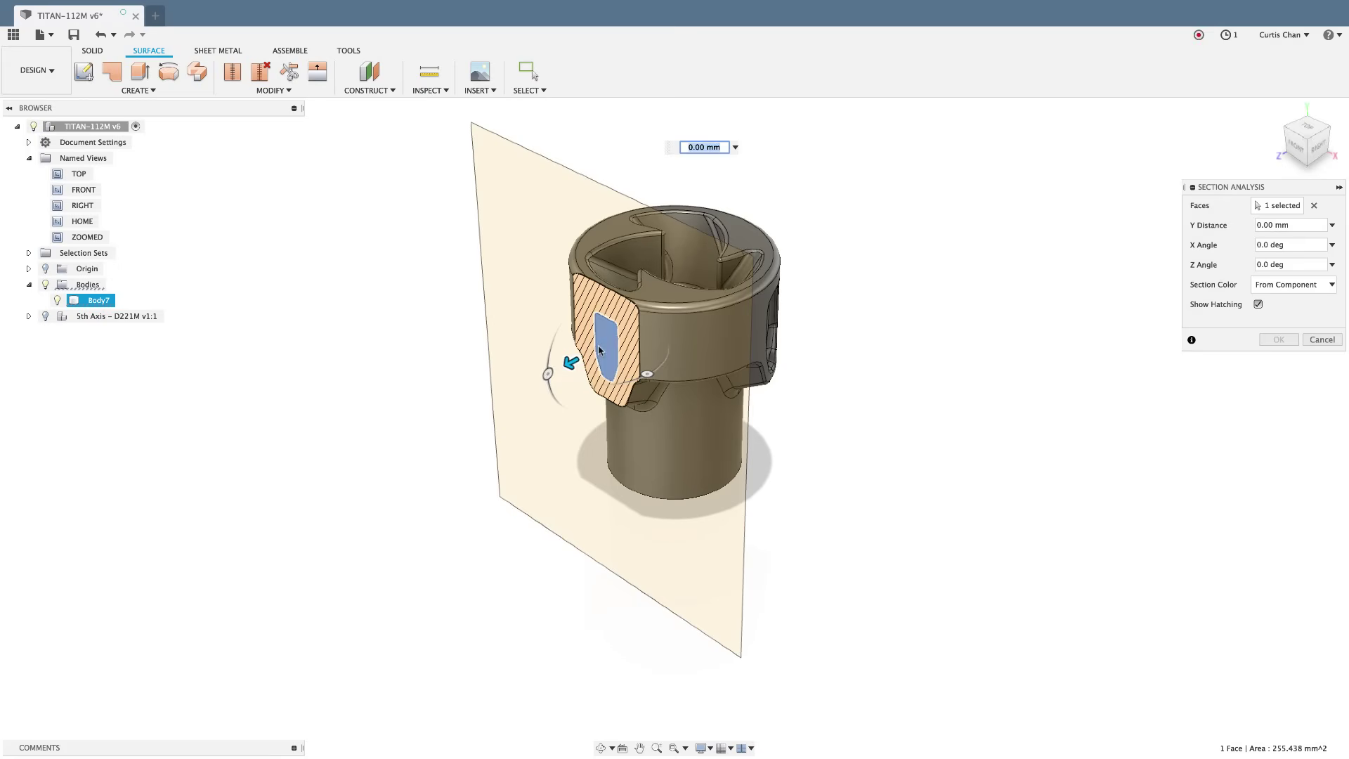
pyautogui.moveTo(570, 362); pyautogui.dragTo(635, 334)
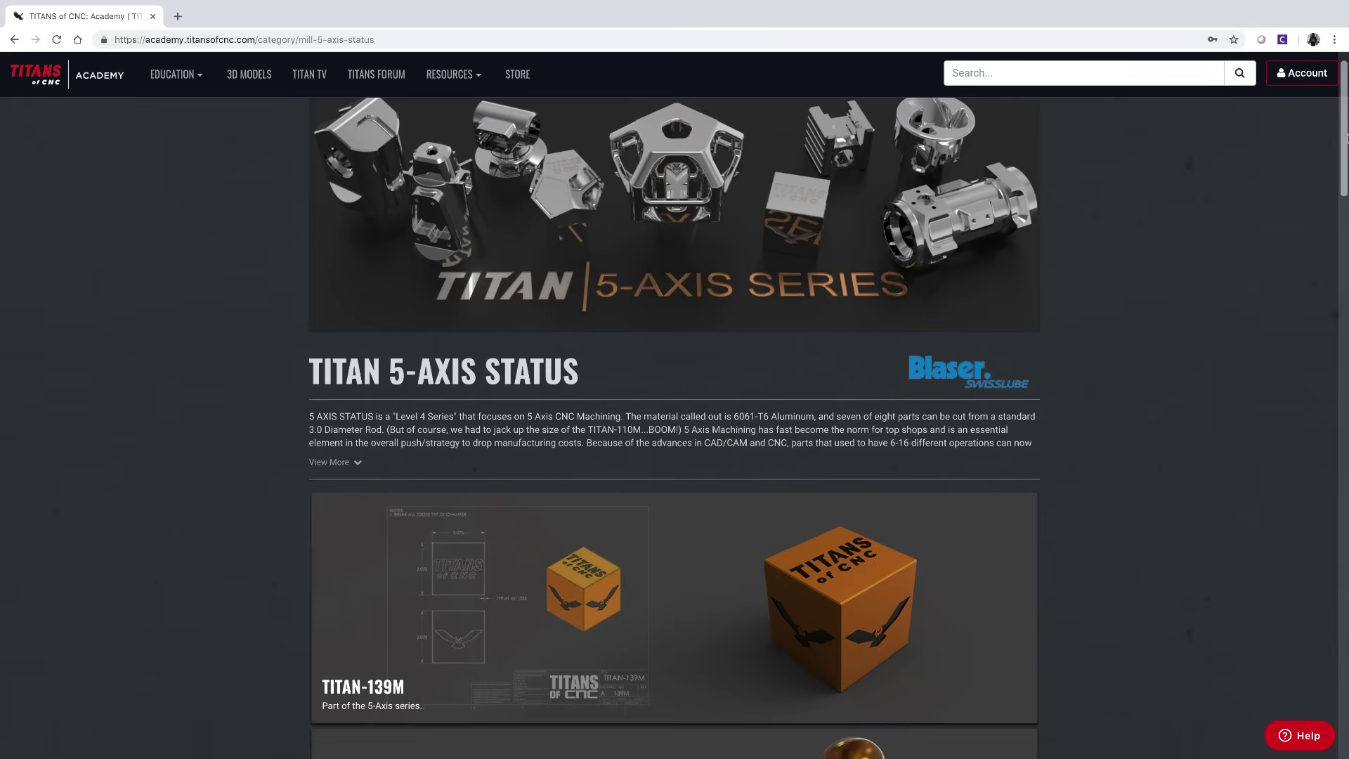
# - Switch to the browser and look through the parts on the TITAN 5-Axis Status page
pyautogui.moveTo(1347, 138); pyautogui.dragTo(1347, 531)
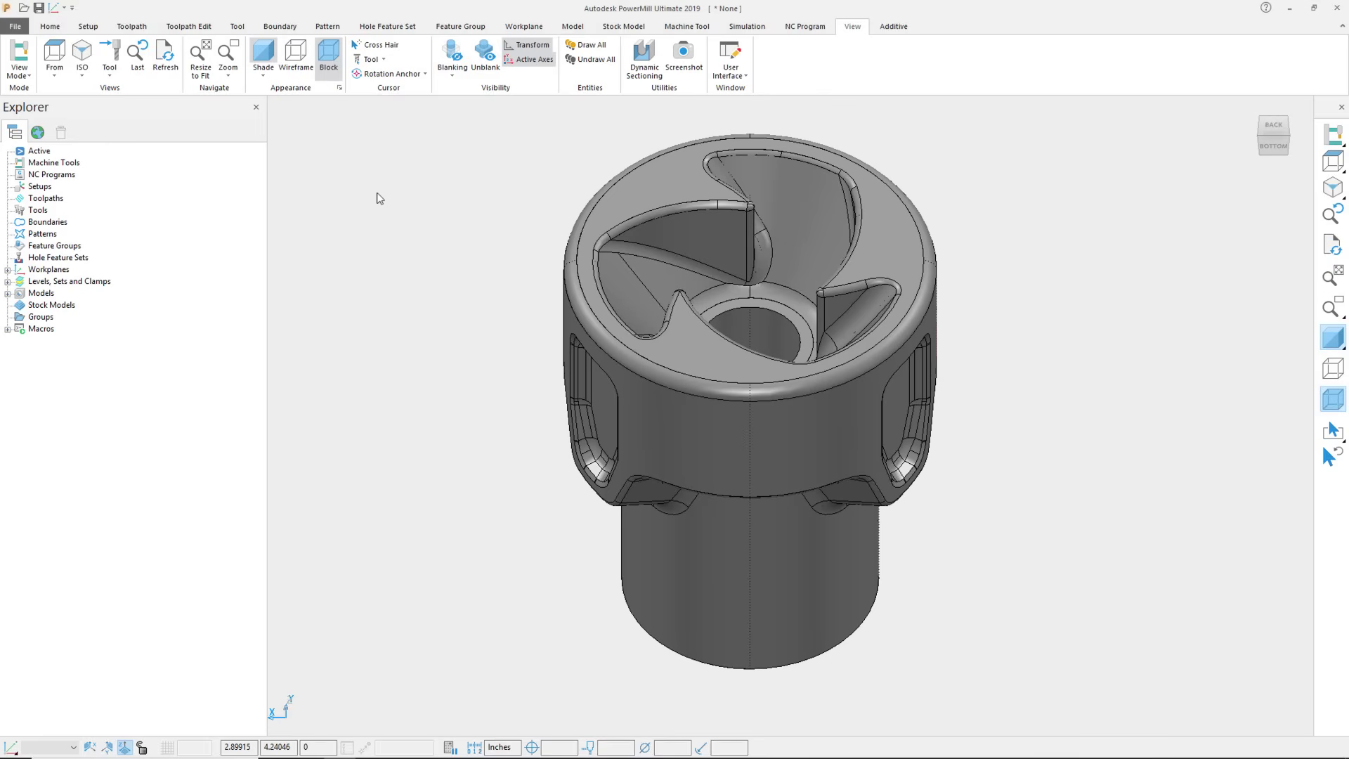
# - Switch back to PowerMill and create a new setup named 1
pyautogui.click(98, 31)
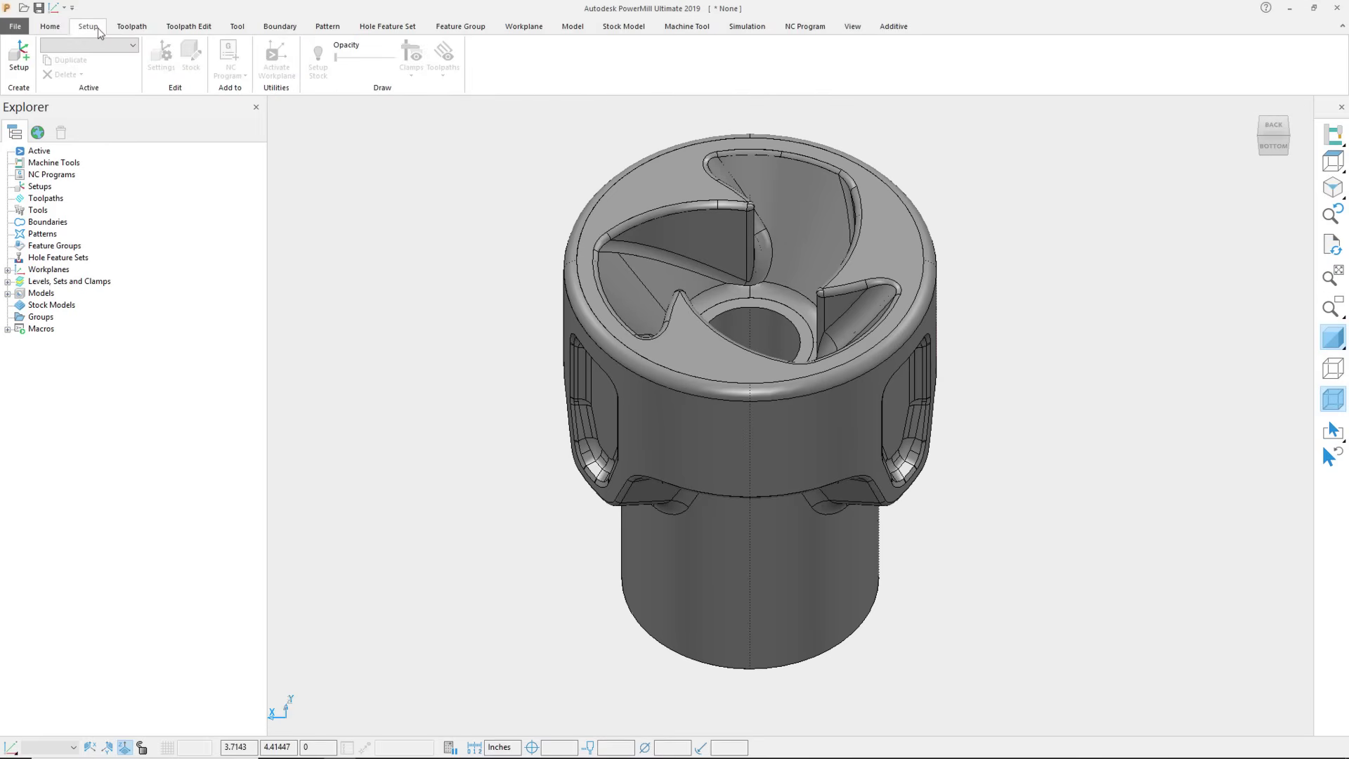
pyautogui.click(15, 73)
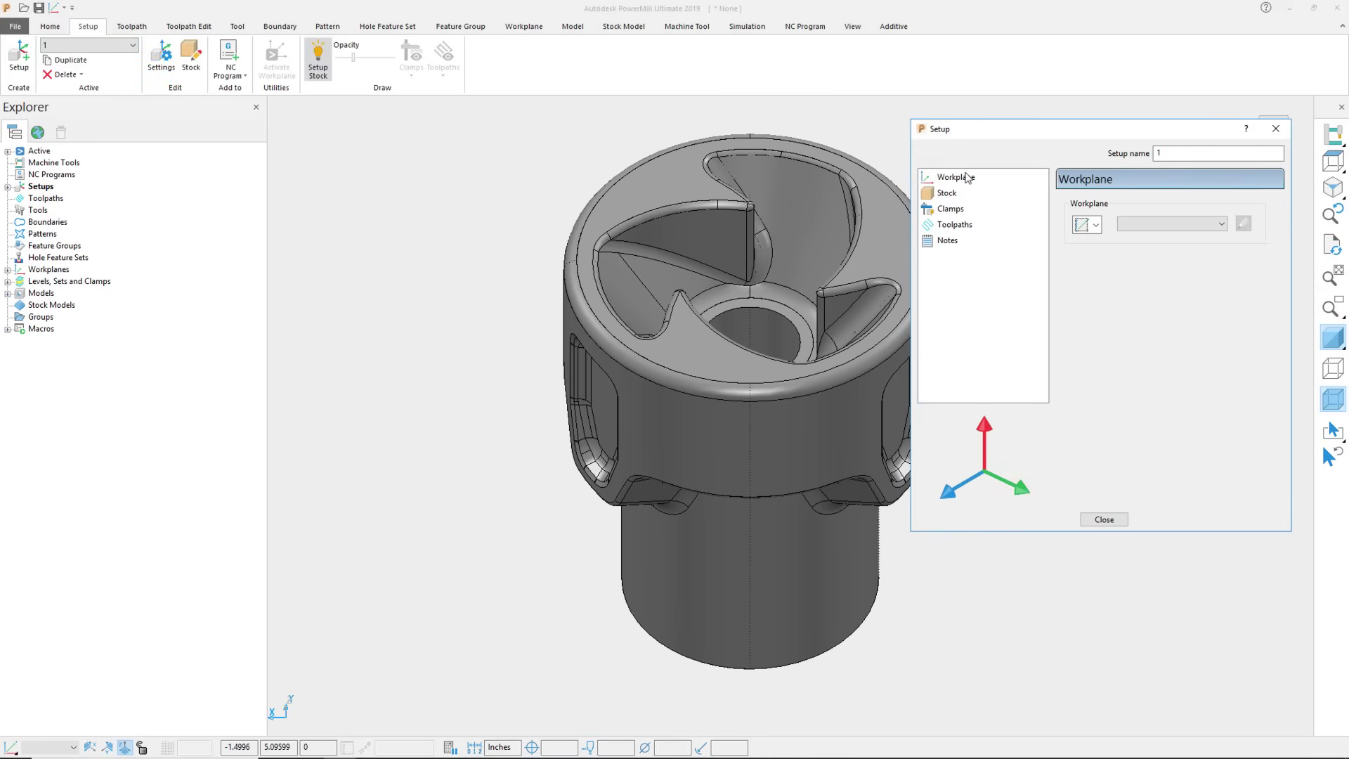
pyautogui.click(945, 195)
# - Import TITAN-112M - 5th Axis Vise v2.step as a clamp model for setup 1
pyautogui.click(943, 211)
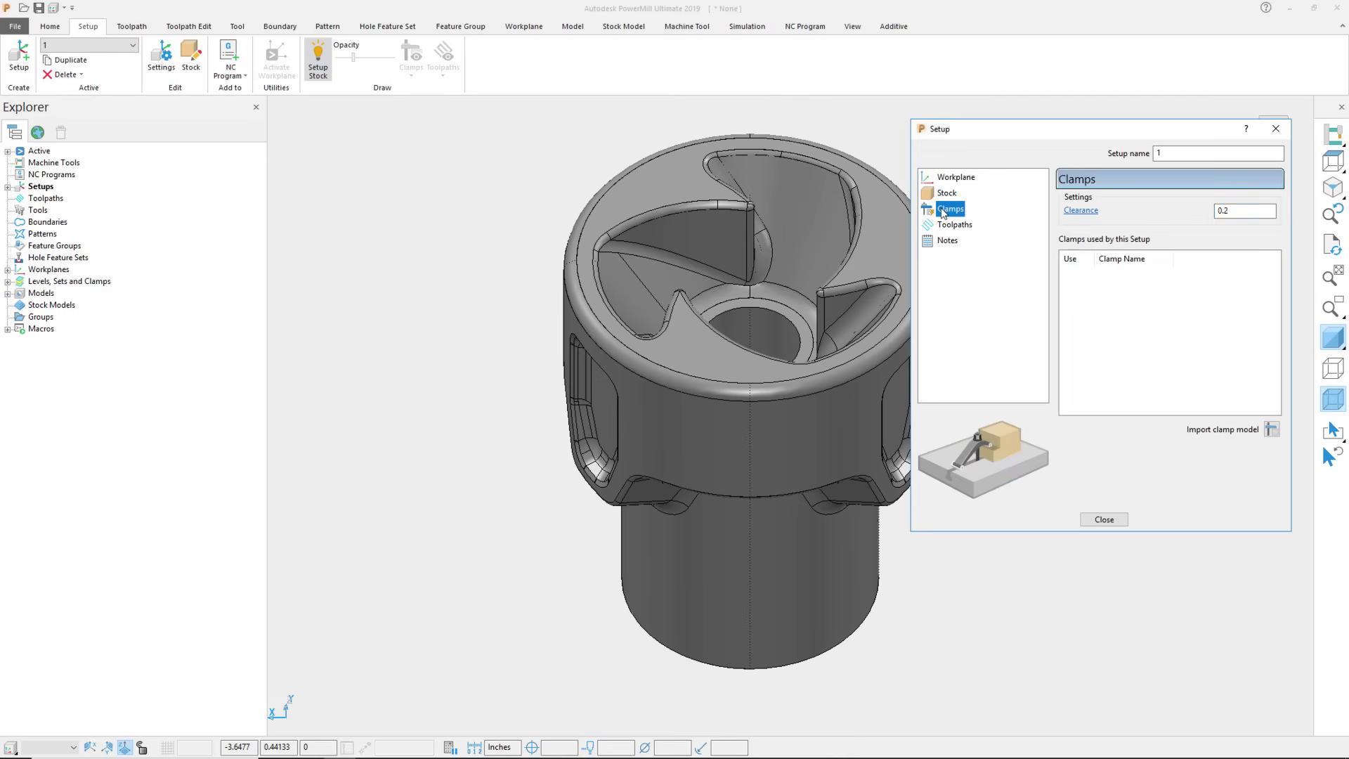
pyautogui.click(1265, 429)
pyautogui.click(955, 298)
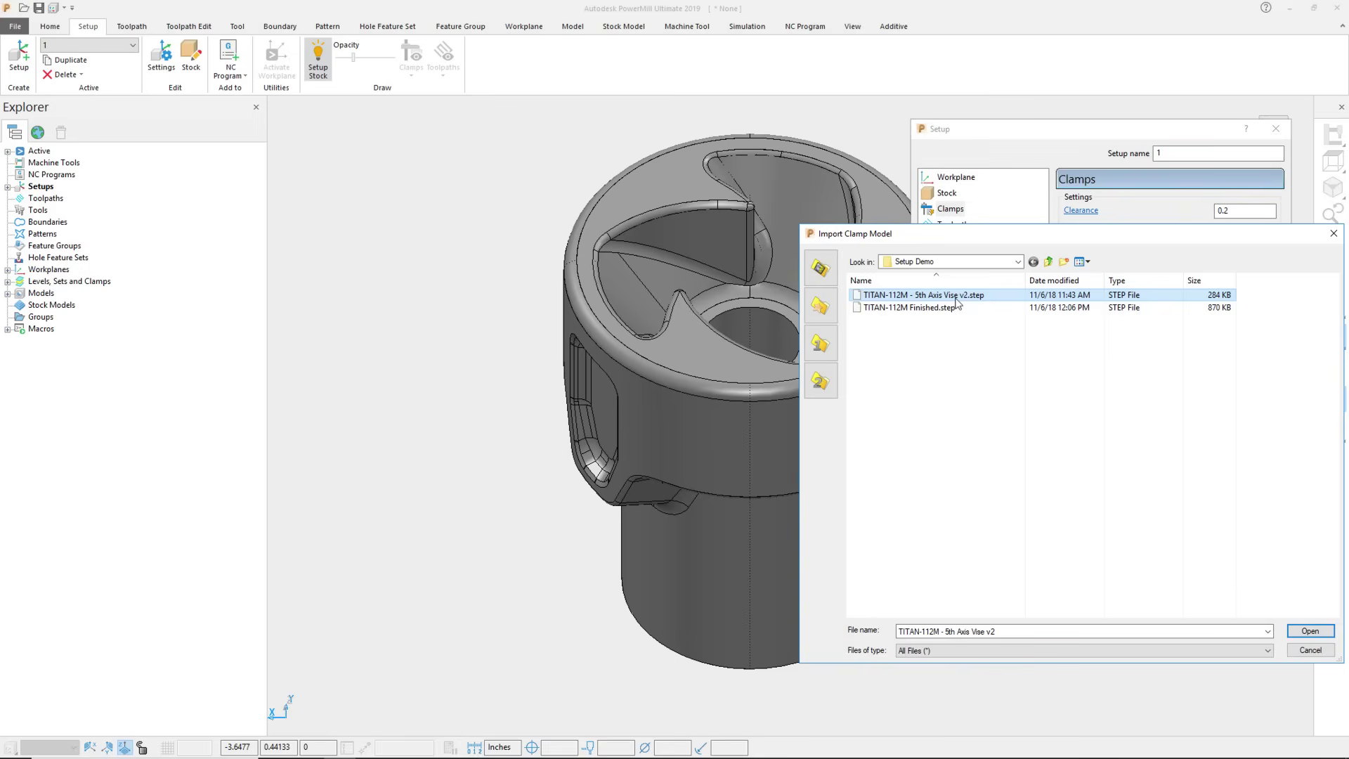
pyautogui.click(1311, 630)
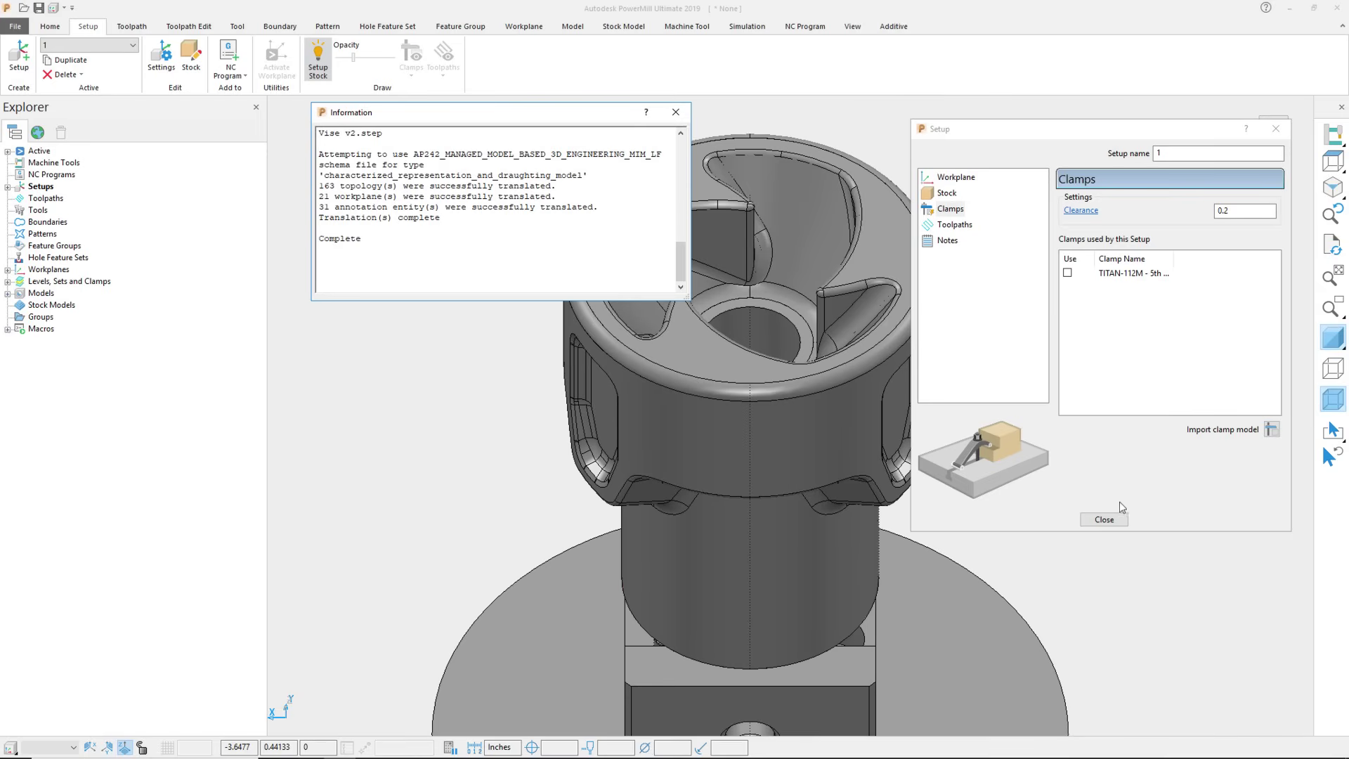
pyautogui.click(1108, 519)
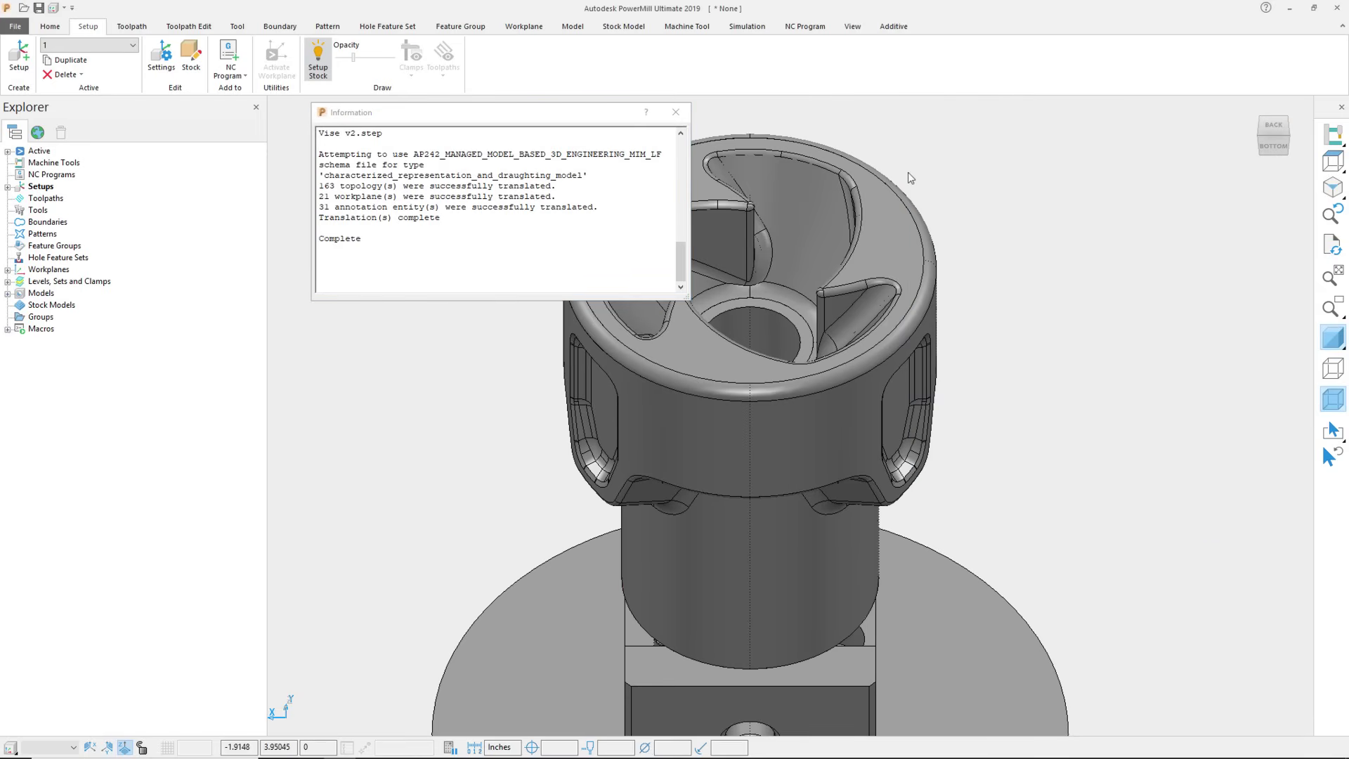
pyautogui.click(677, 114)
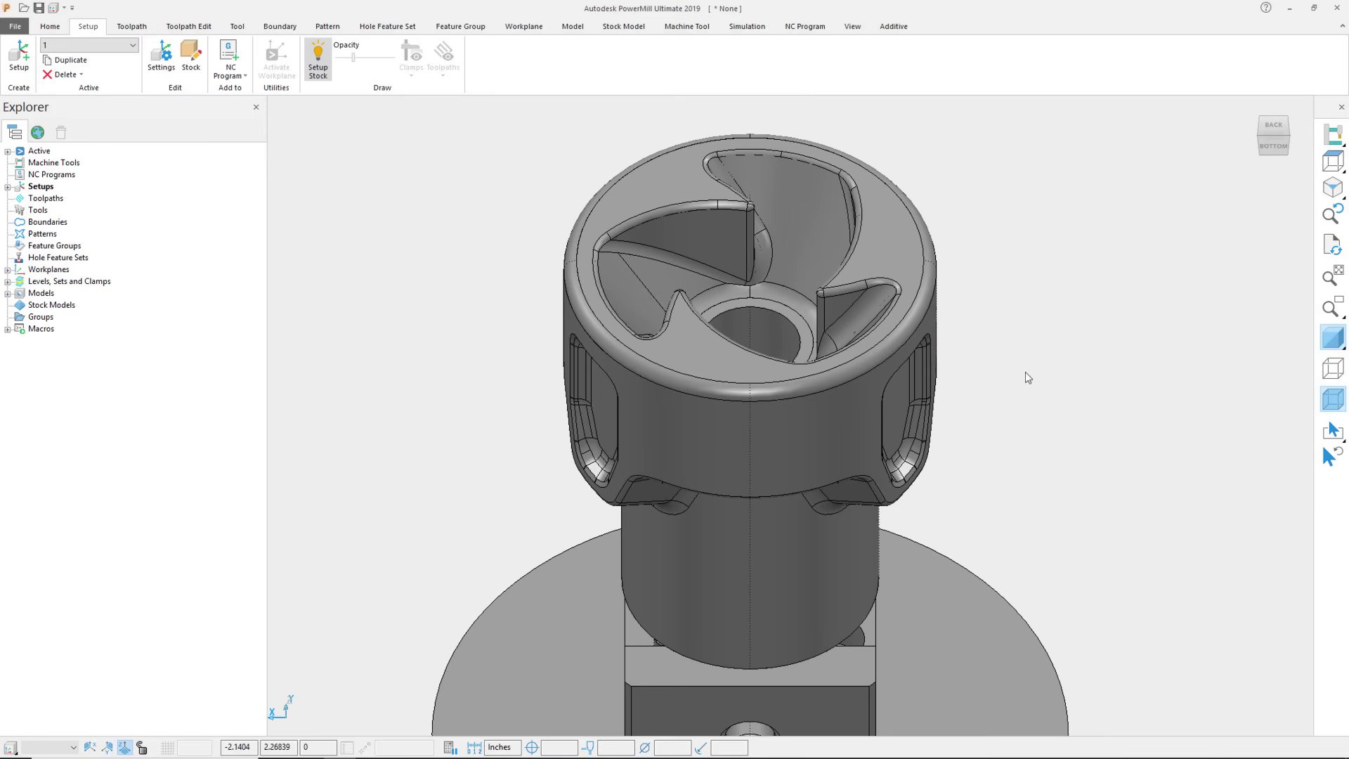
# - Shade the part and vise components by their own colours with Multicolour shade
pyautogui.scroll(-5, 1026, 372)
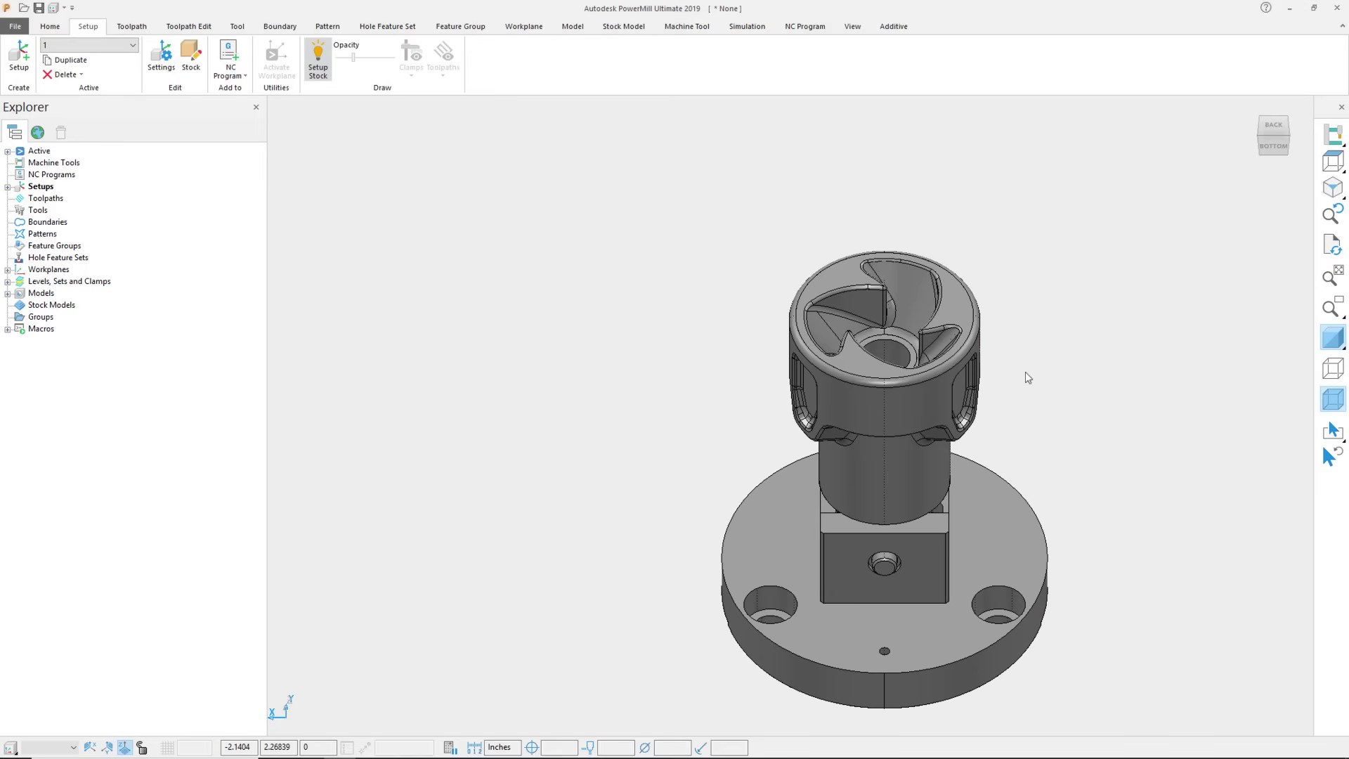
pyautogui.keyDown('shift'); pyautogui.moveTo(1026, 372); pyautogui.dragTo(901, 313, button='middle'); pyautogui.keyUp('shift')
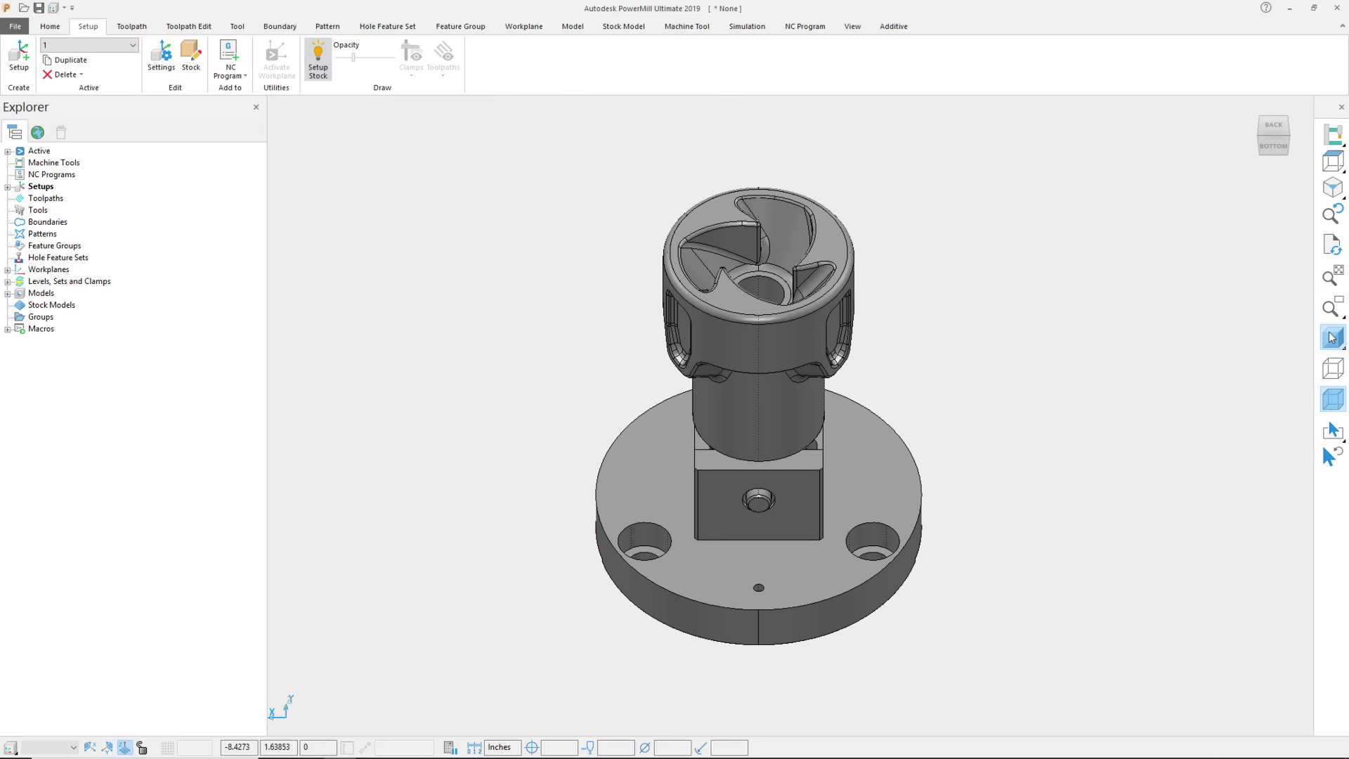
pyautogui.moveTo(1333, 338)
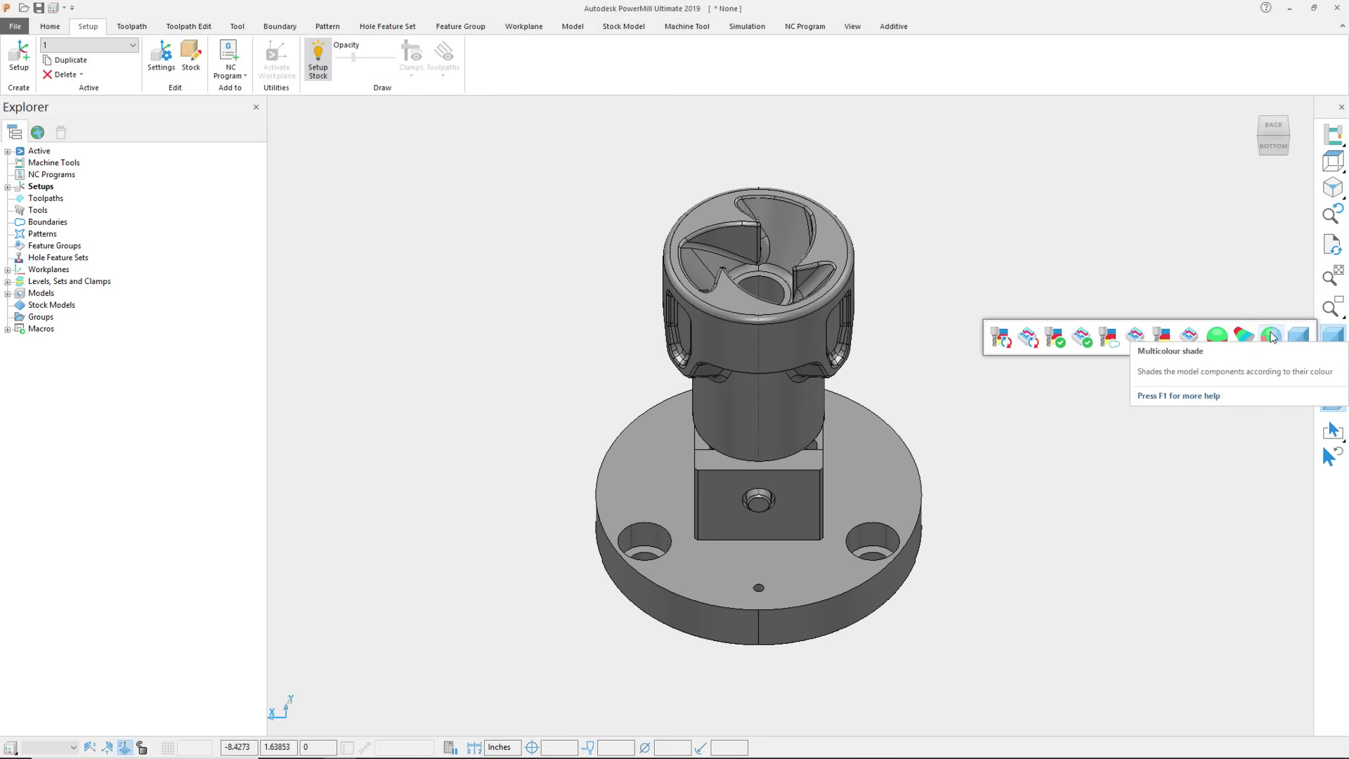
pyautogui.click(1272, 336)
# - Examine the entries under Levels, Sets and Clamps and under Models, switching level 0's visibility off and back on
pyautogui.click(7, 282)
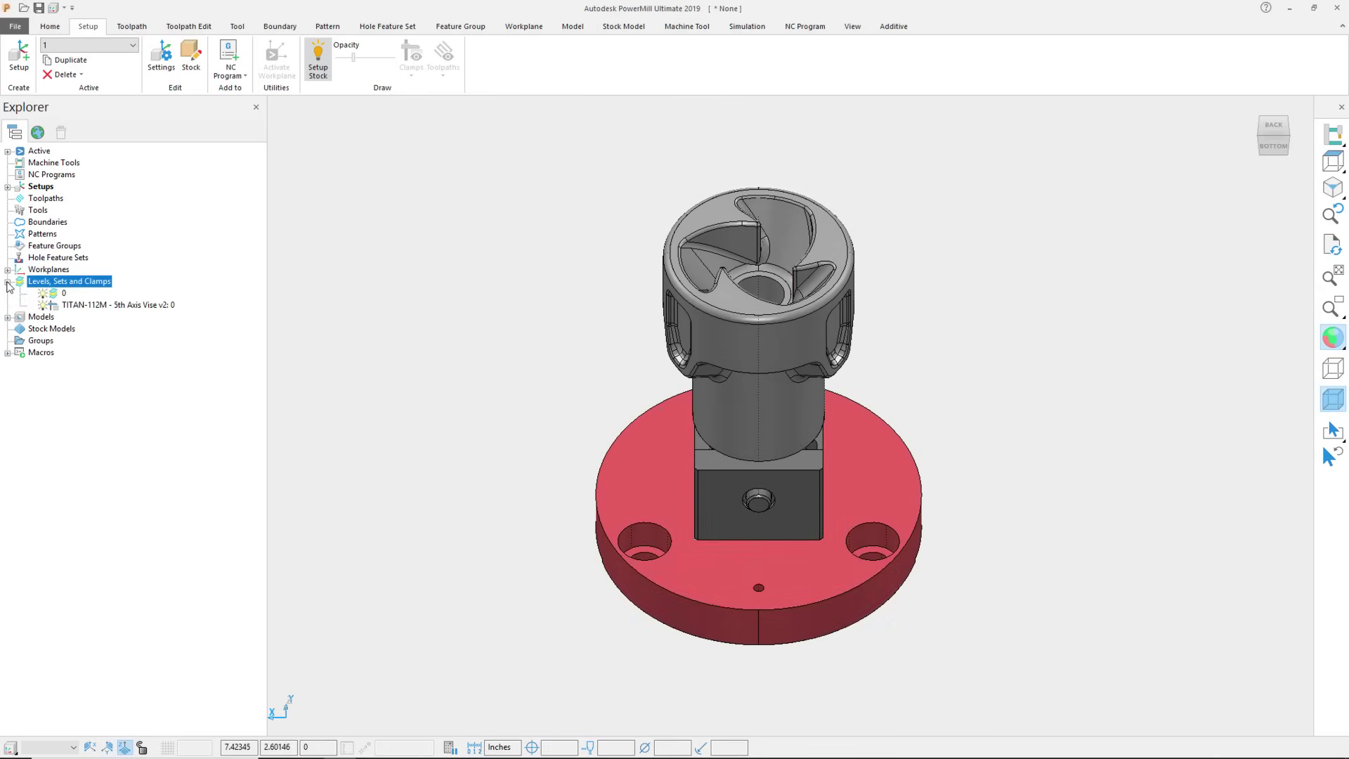
pyautogui.click(43, 299)
pyautogui.click(44, 298)
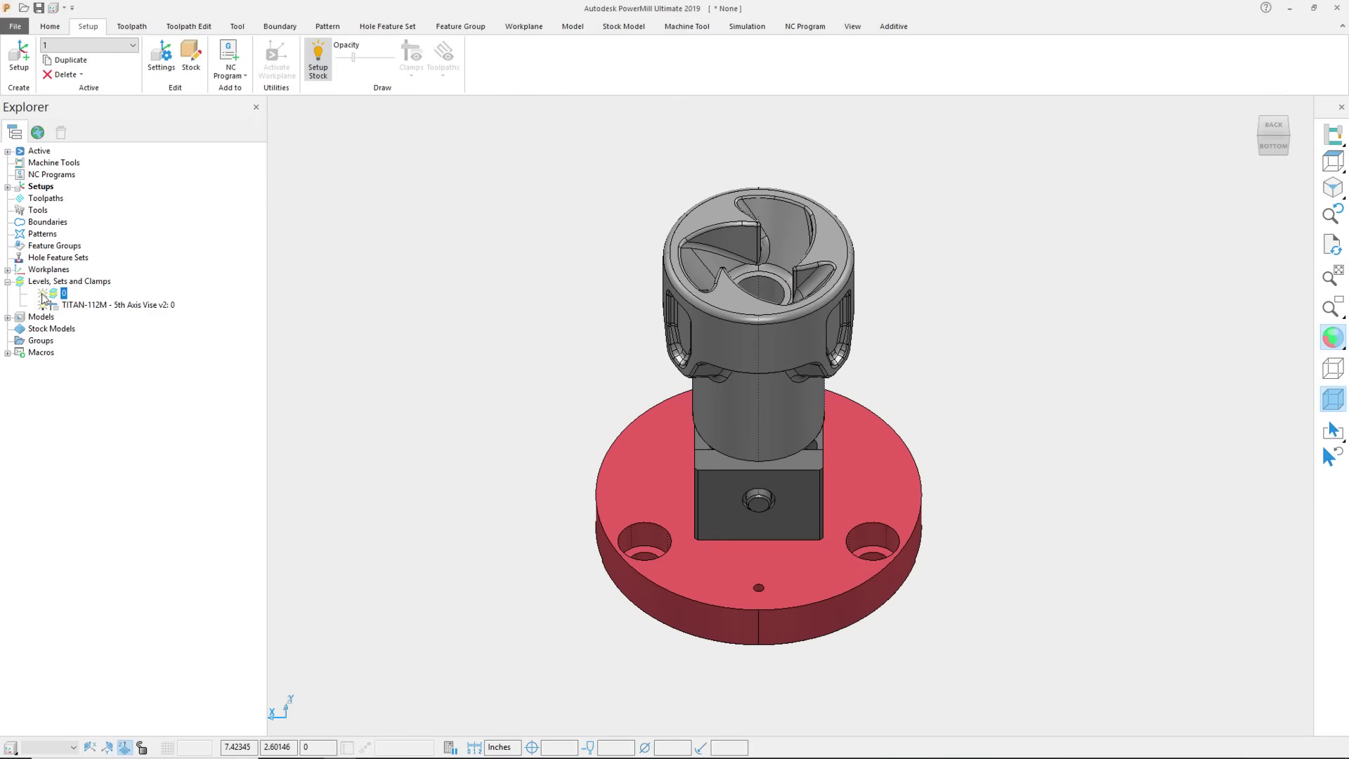
pyautogui.click(8, 317)
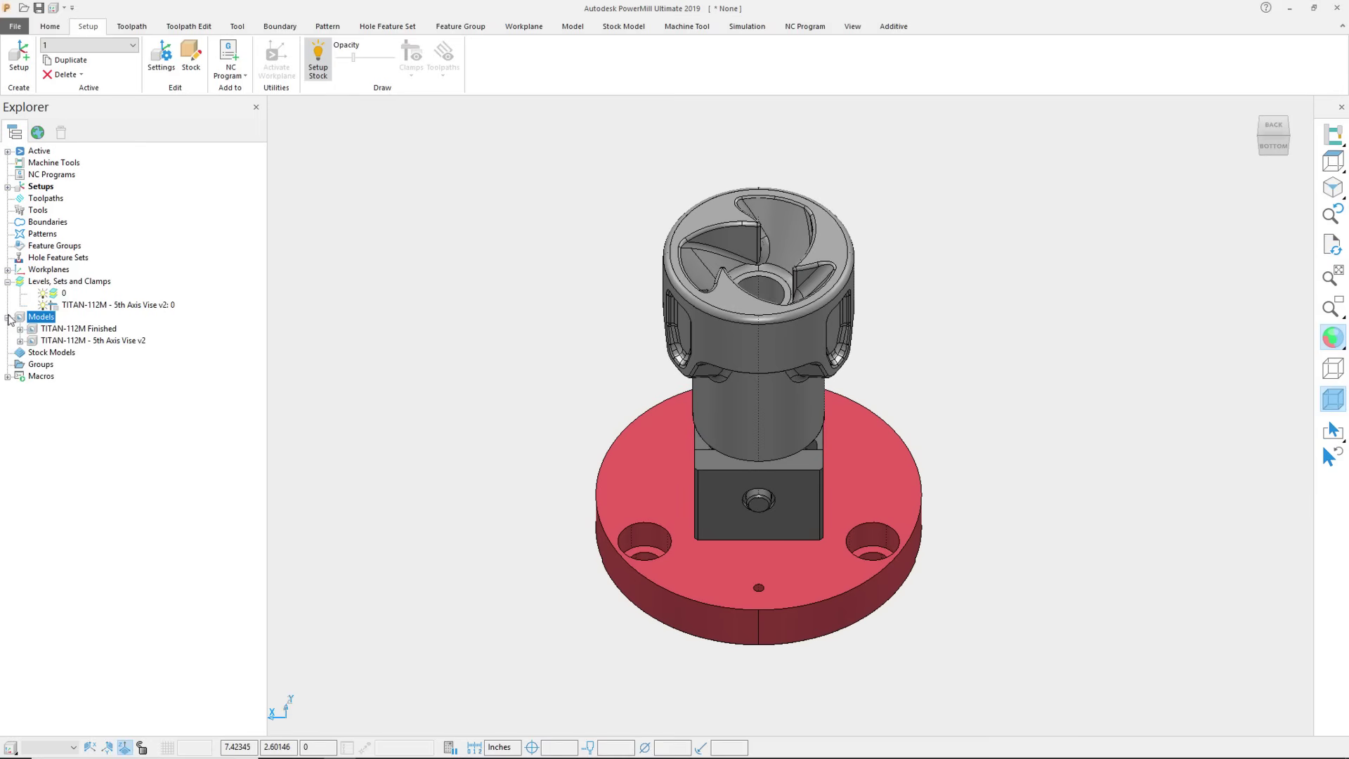
pyautogui.click(8, 317)
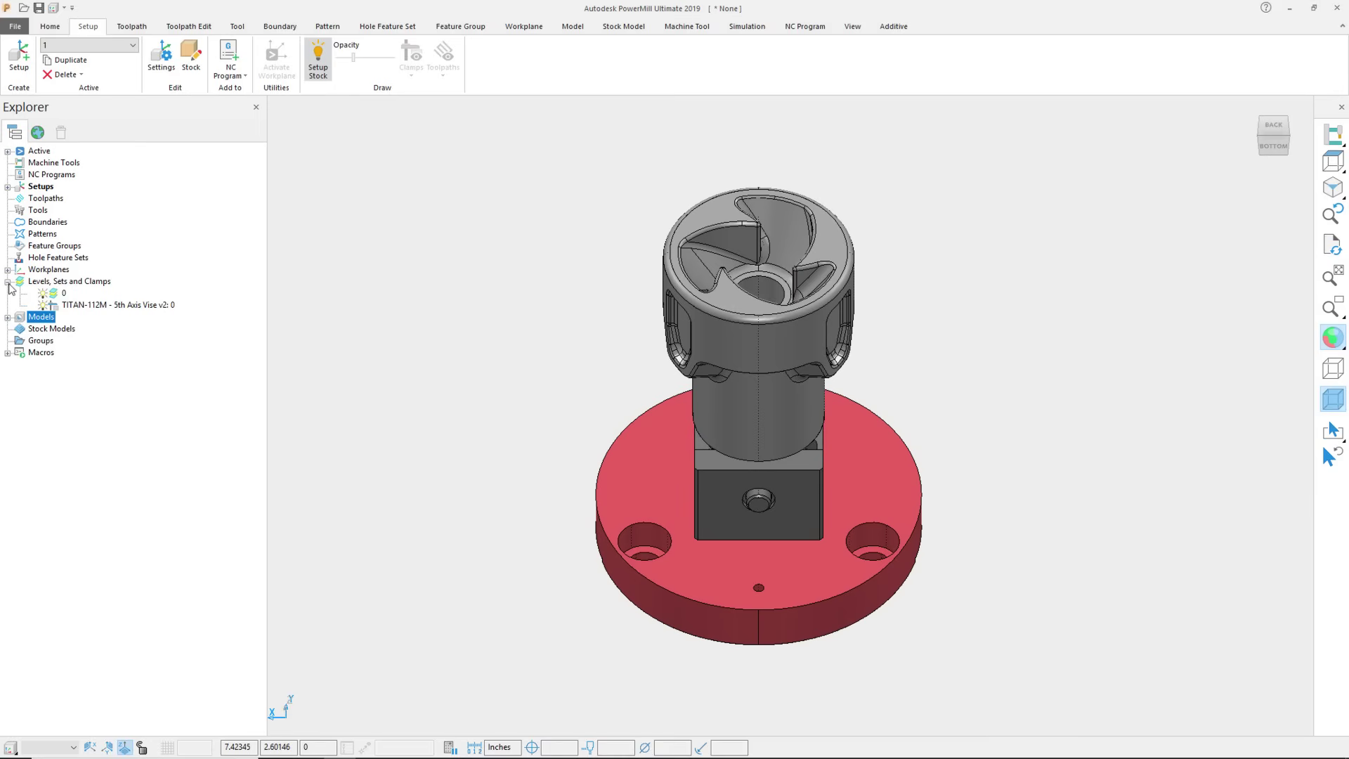
pyautogui.click(7, 281)
# - Open the settings of setup 1 and define its stock as a Cylinder
pyautogui.click(8, 186)
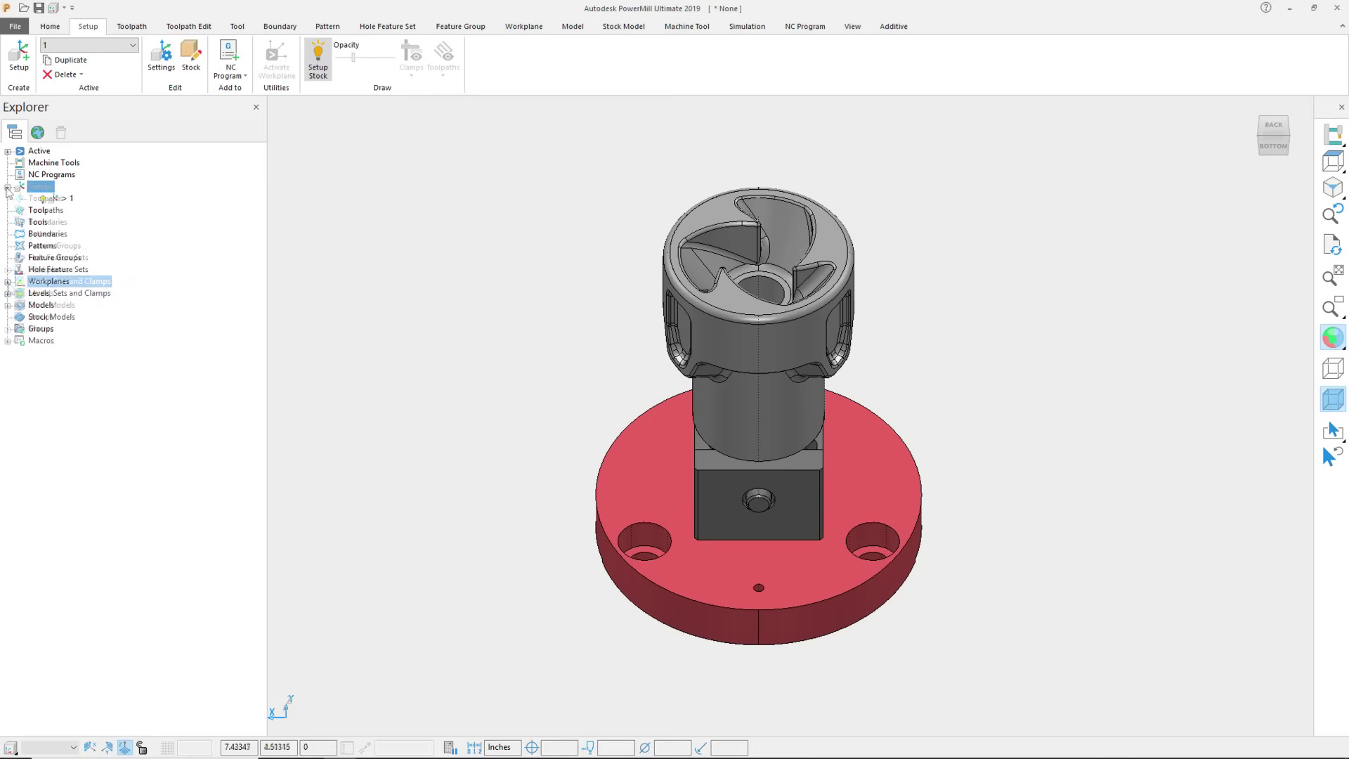
pyautogui.click(55, 201)
pyautogui.rightClick(56, 204)
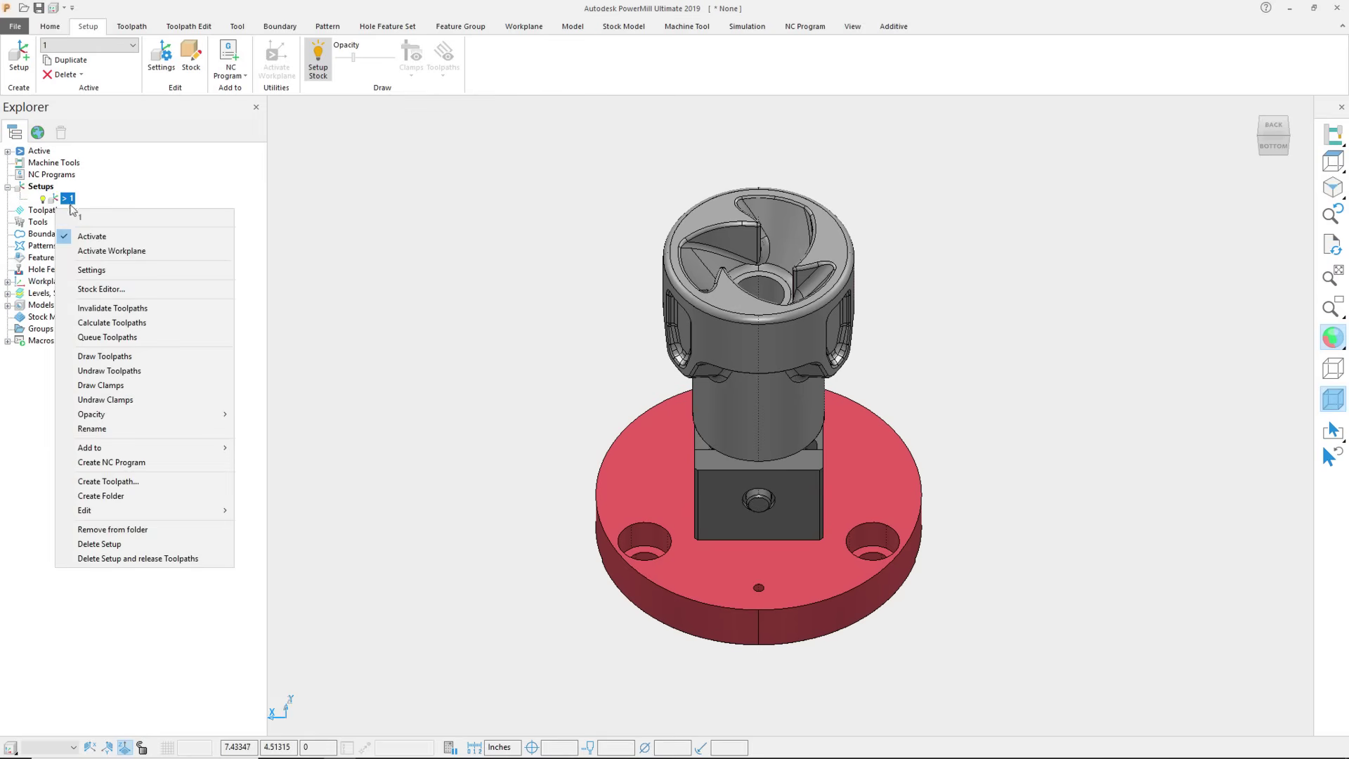
pyautogui.click(94, 269)
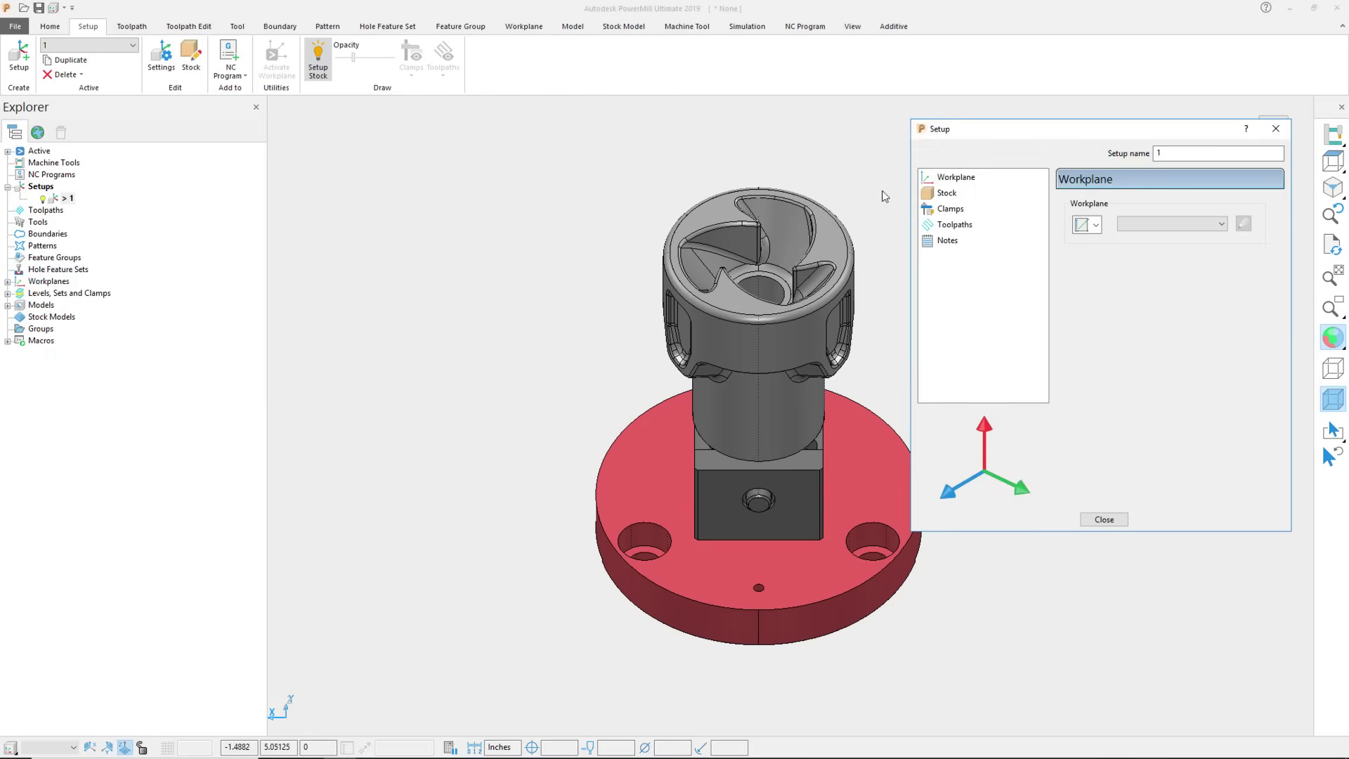
pyautogui.click(927, 201)
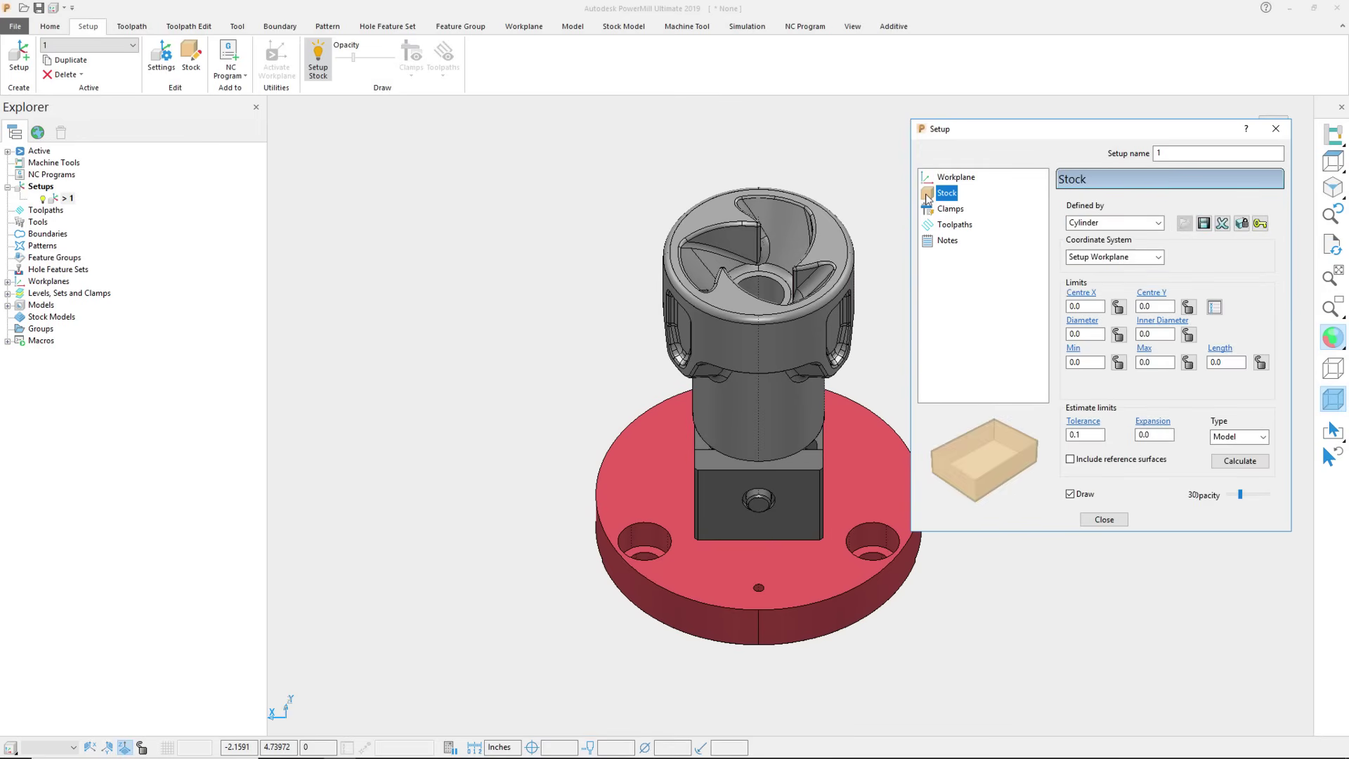
pyautogui.click(1089, 223)
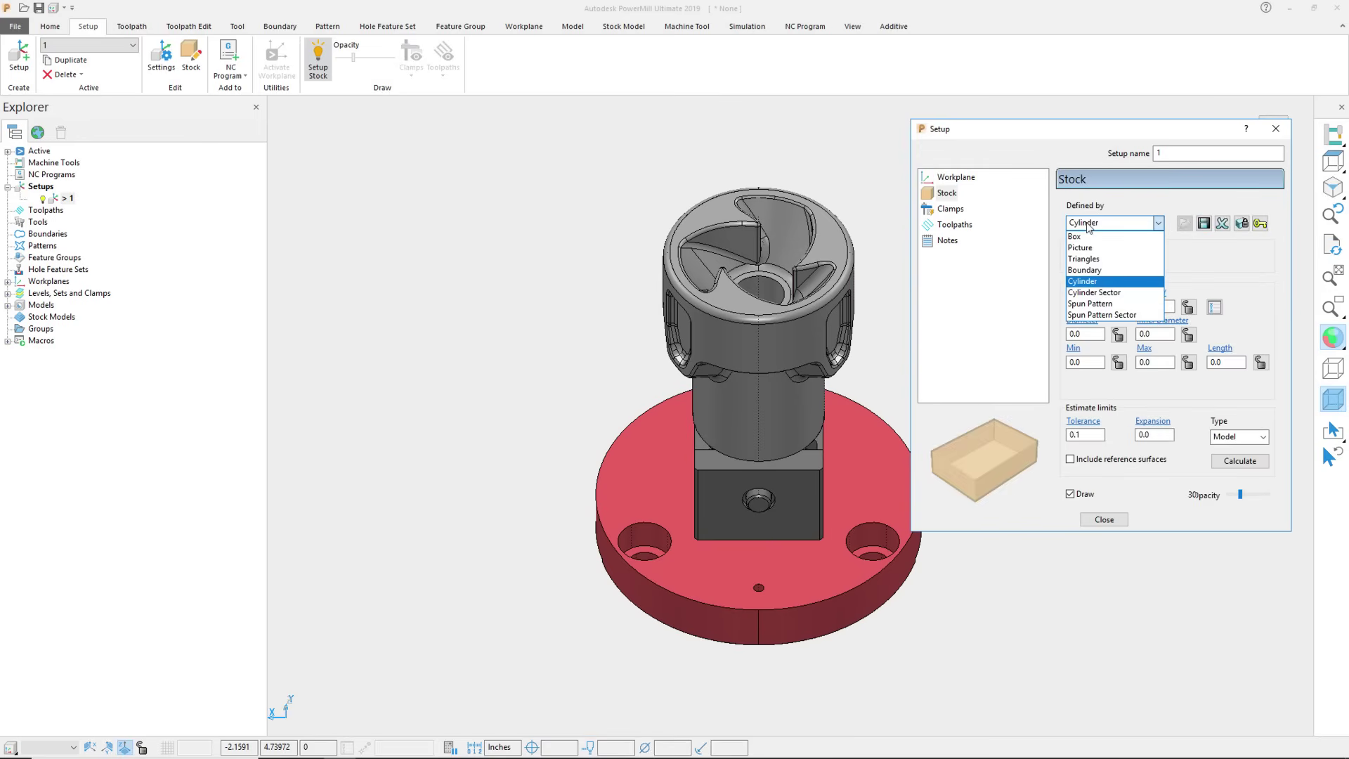
pyautogui.click(1091, 281)
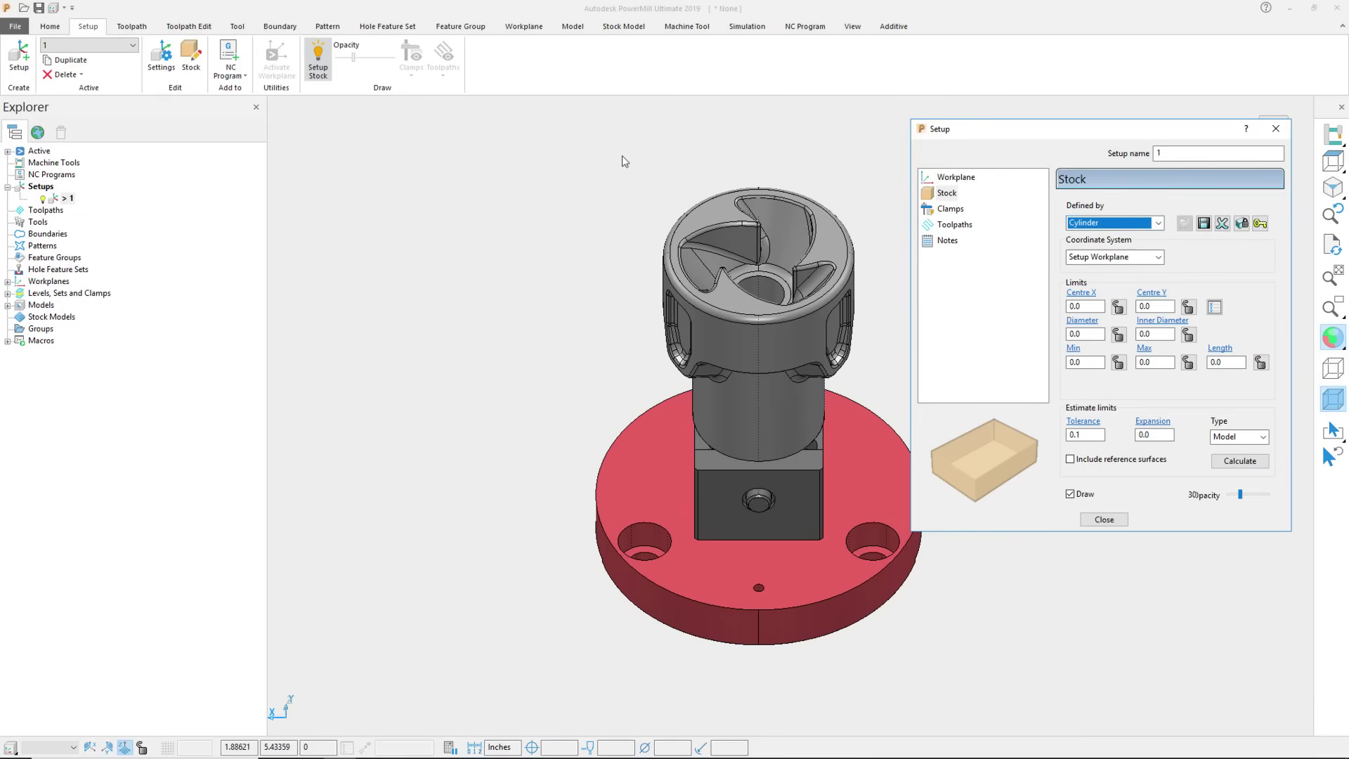
# - Select the part and vise geometry together and calculate the cylindrical stock limits using the Model type
pyautogui.moveTo(610, 149); pyautogui.dragTo(908, 466)
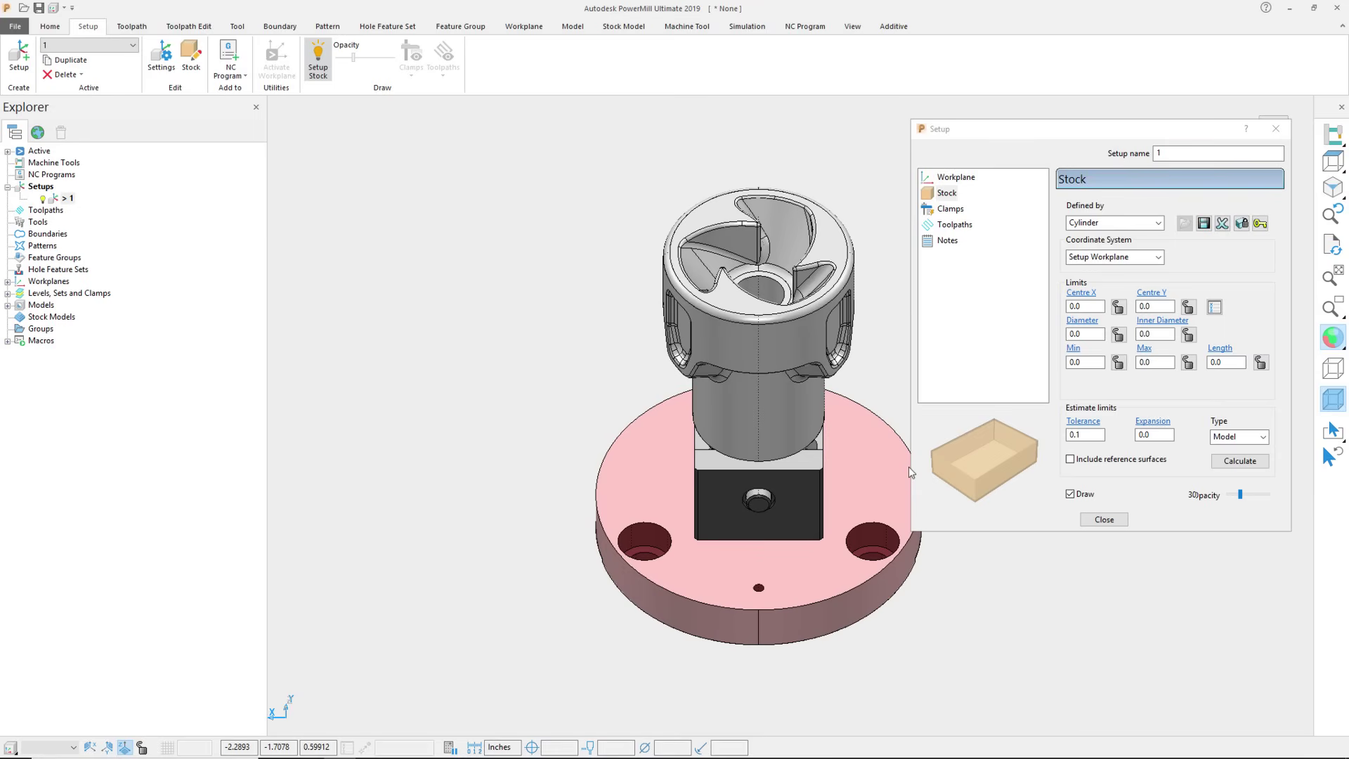
pyautogui.click(1230, 462)
pyautogui.click(1230, 462)
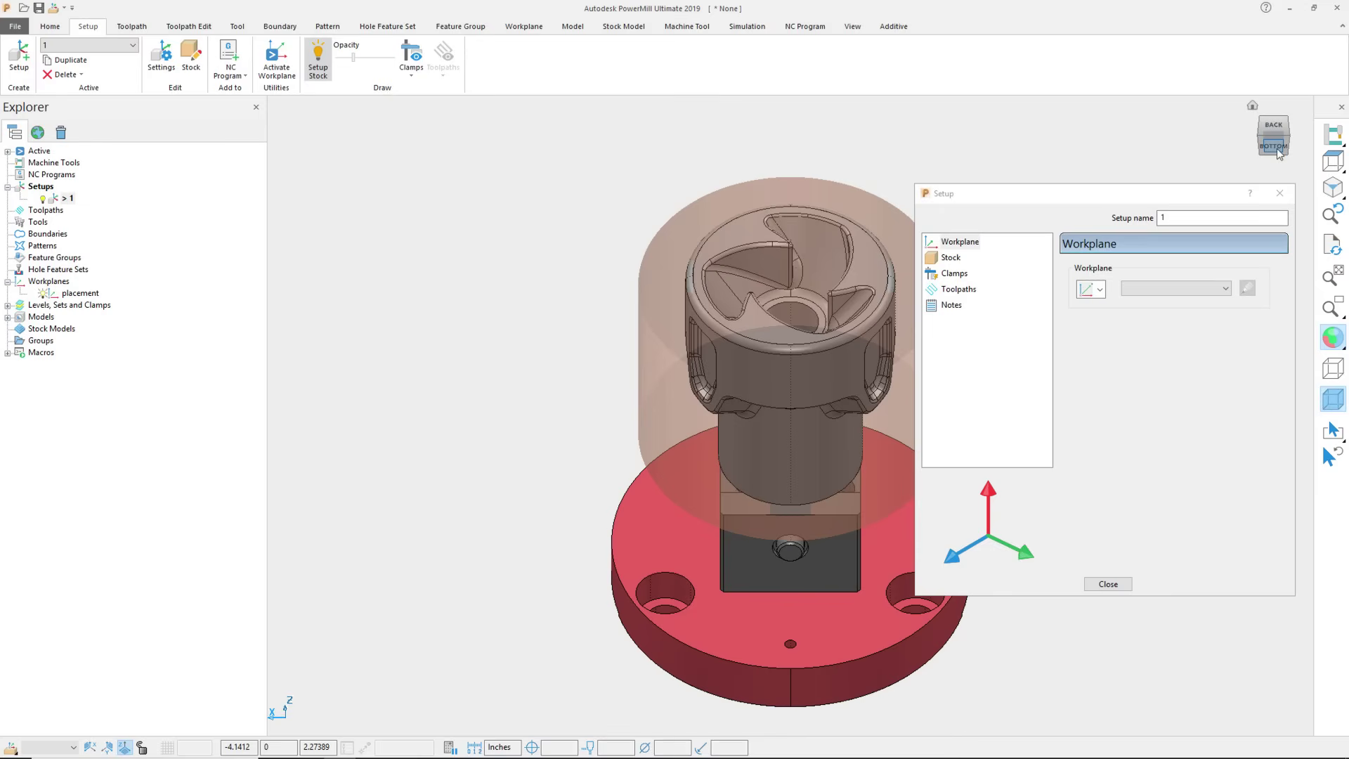
# - Create a setup workplane positioned on the stock, picking its upper middle key point in the Back view
pyautogui.click(1277, 151)
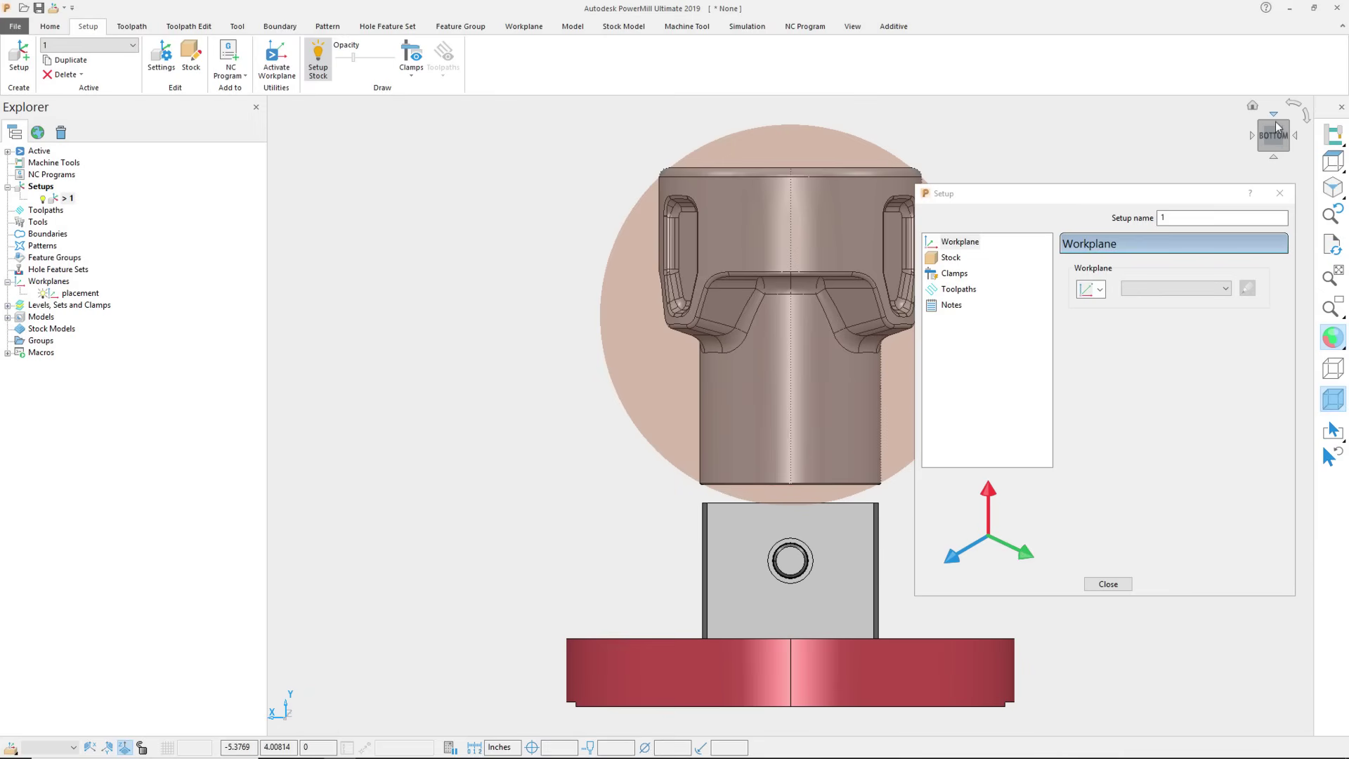
pyautogui.click(1277, 128)
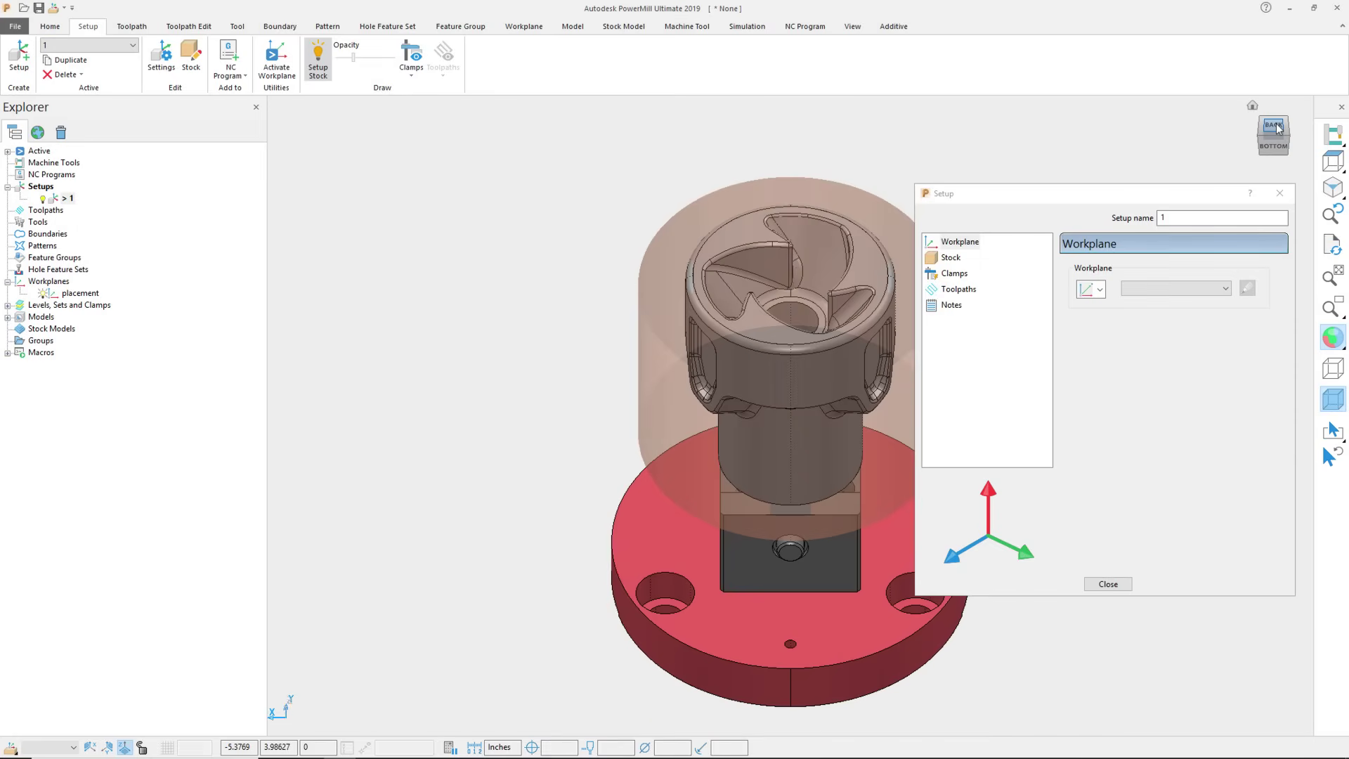
pyautogui.click(1274, 128)
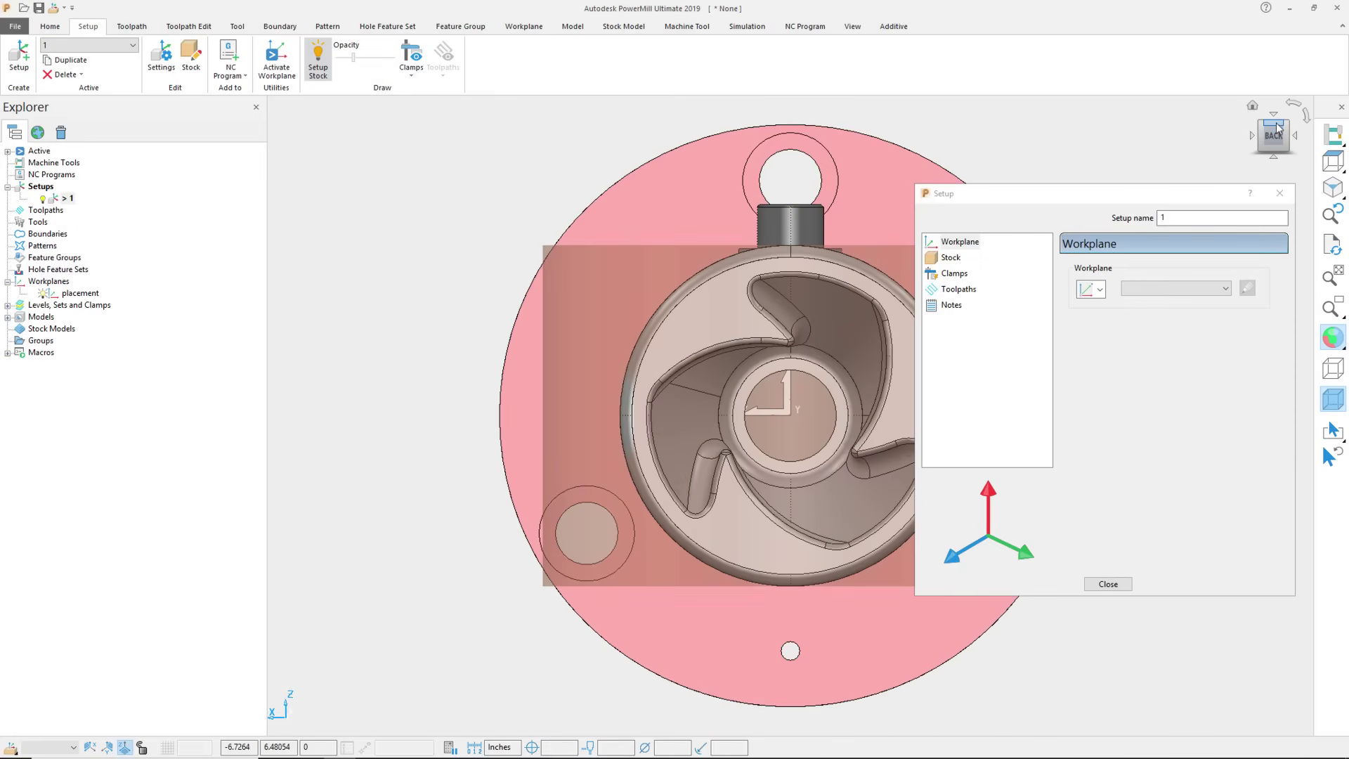
pyautogui.click(1100, 289)
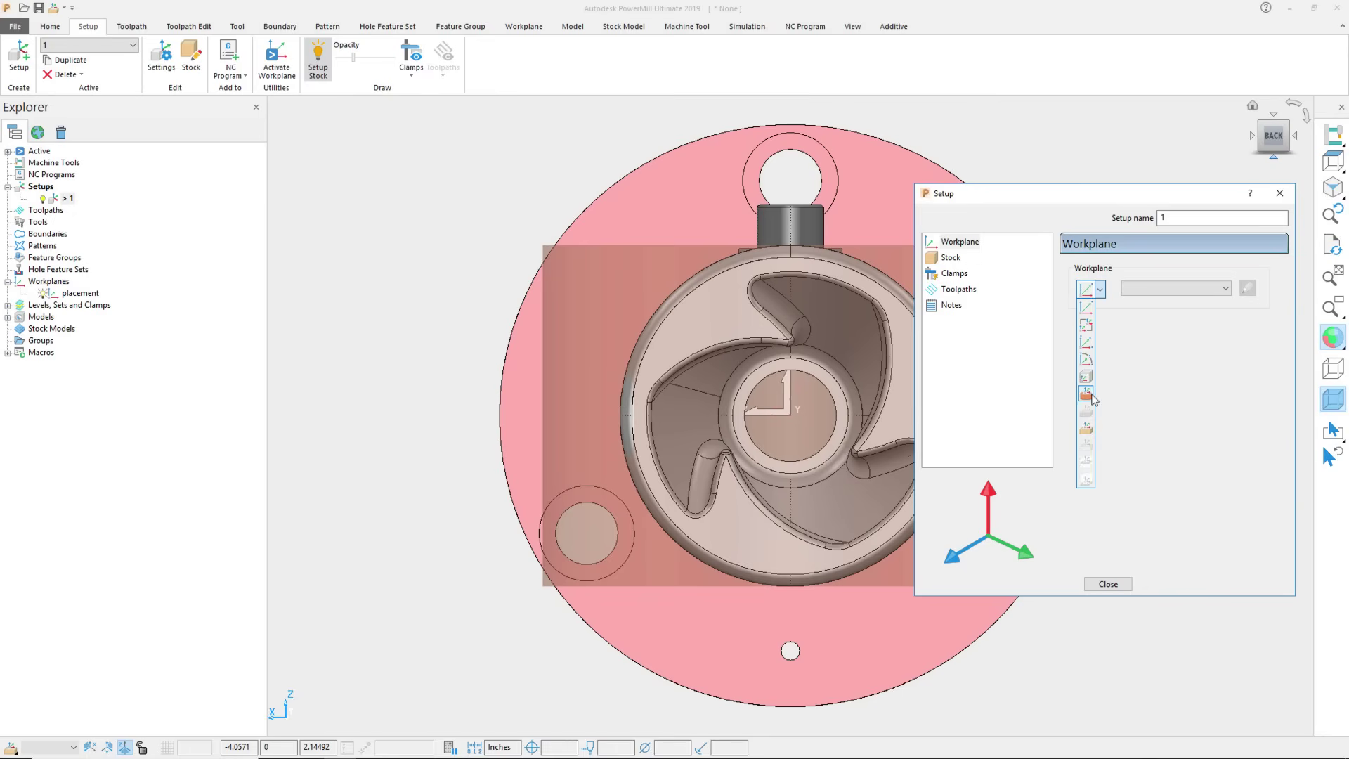
pyautogui.click(1087, 428)
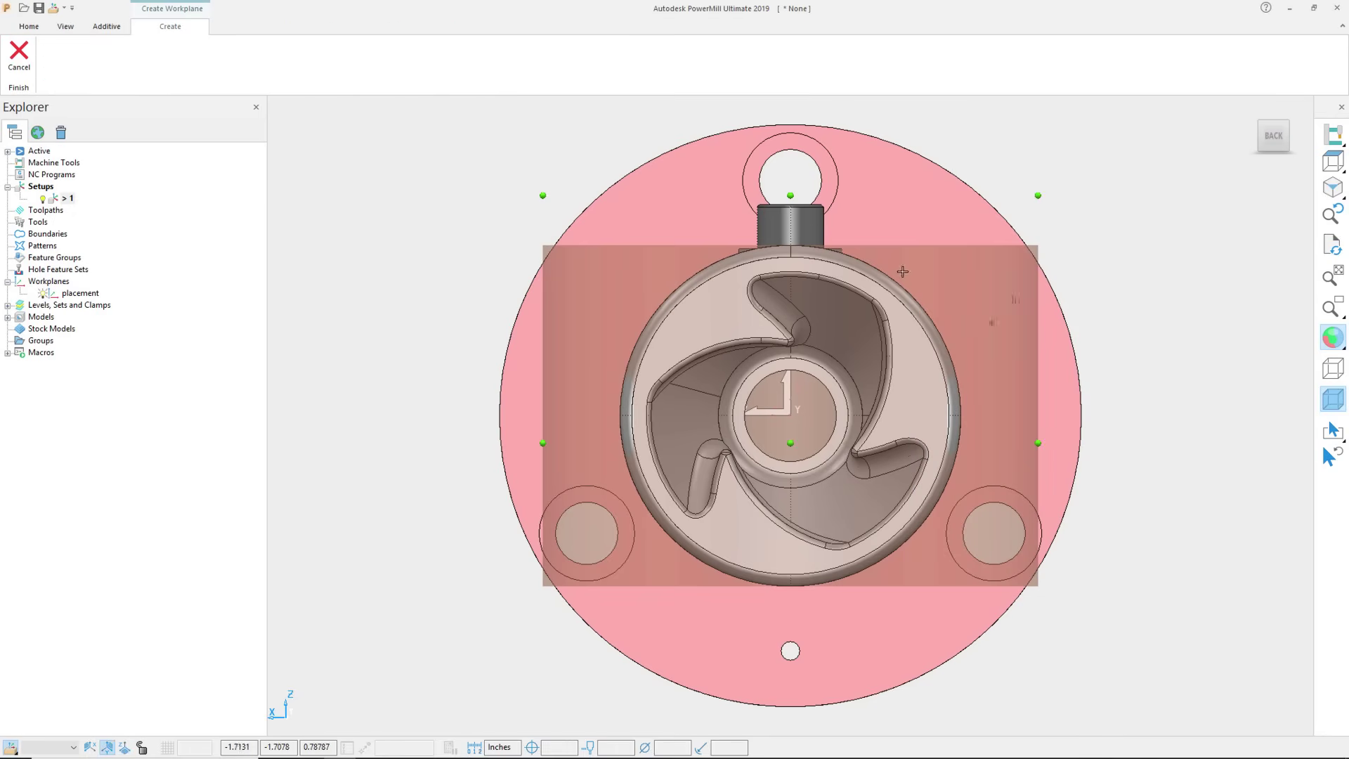
pyautogui.click(791, 197)
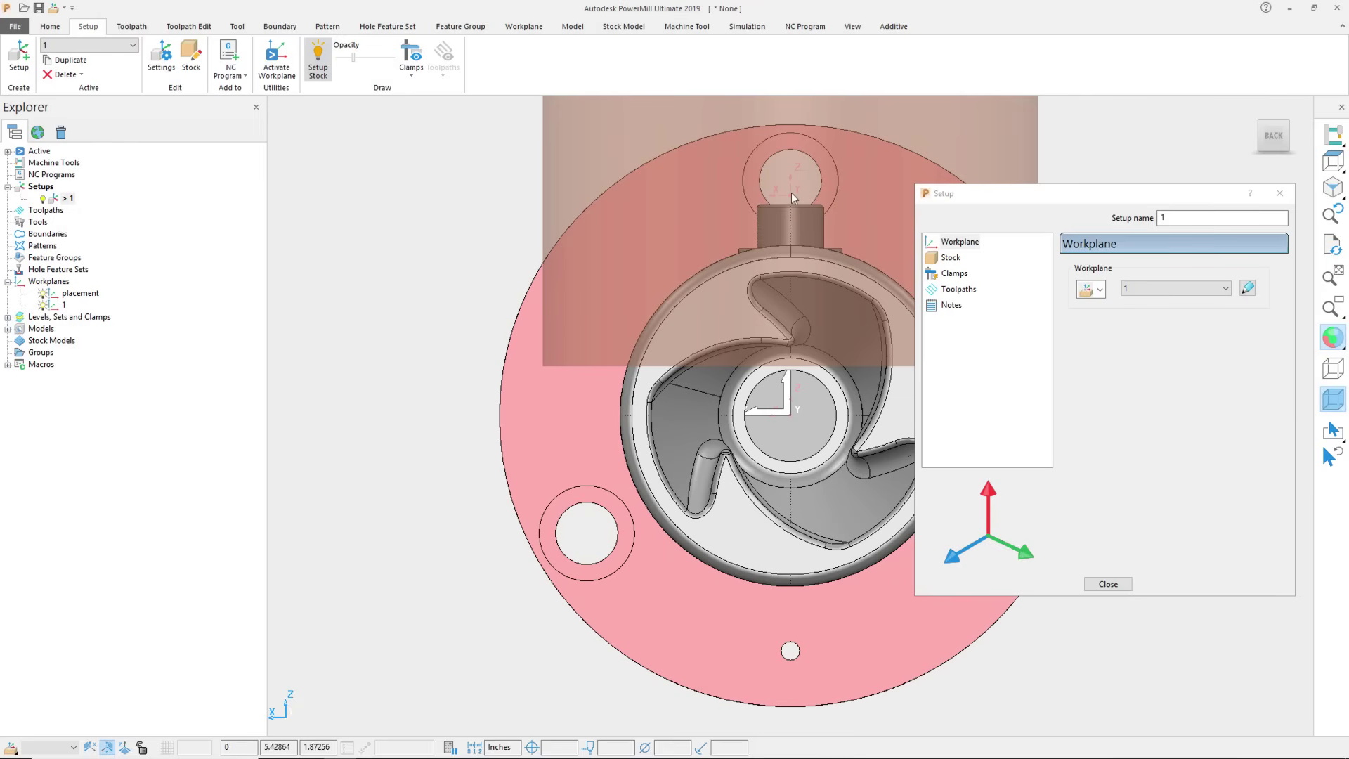
# - Edit workplane 1 by swapping its axes so Z follows the part's axis and Y points up in the Back view
pyautogui.click(1247, 288)
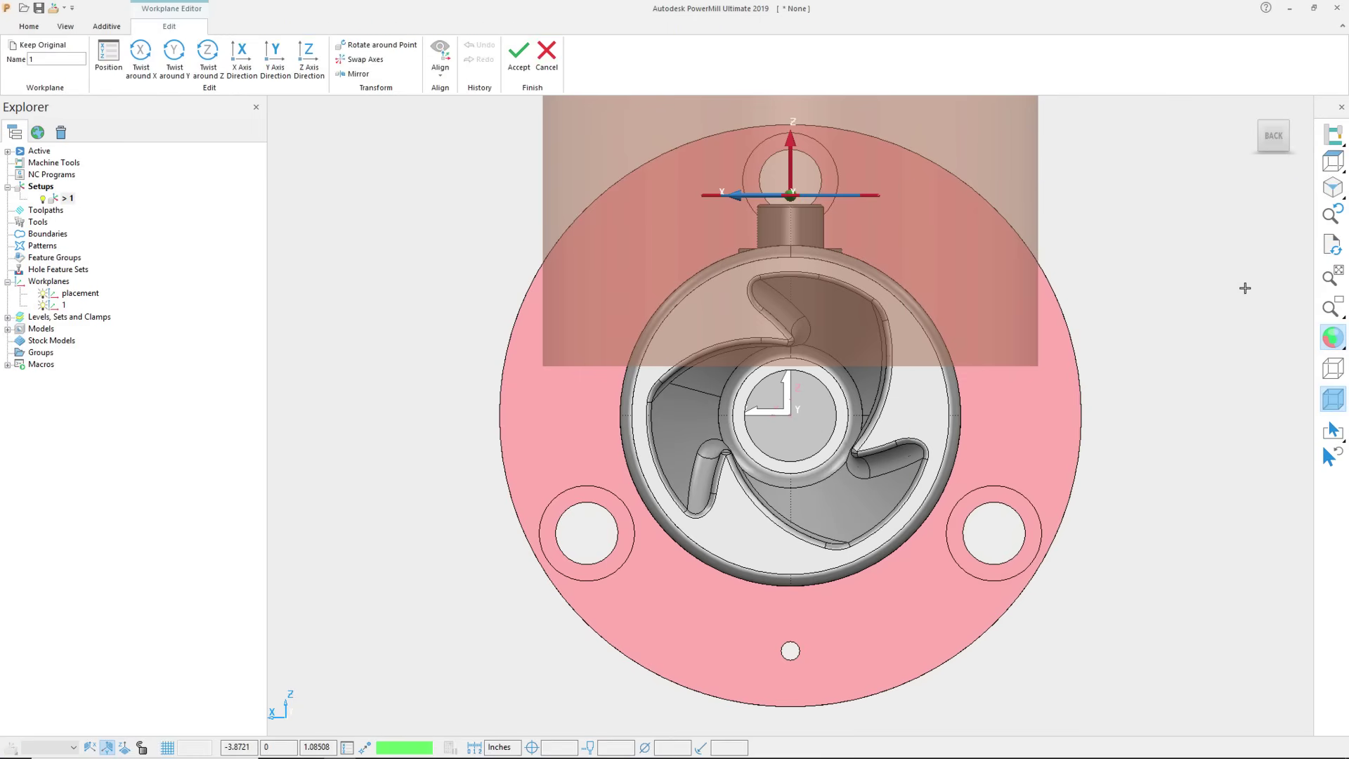
pyautogui.click(362, 59)
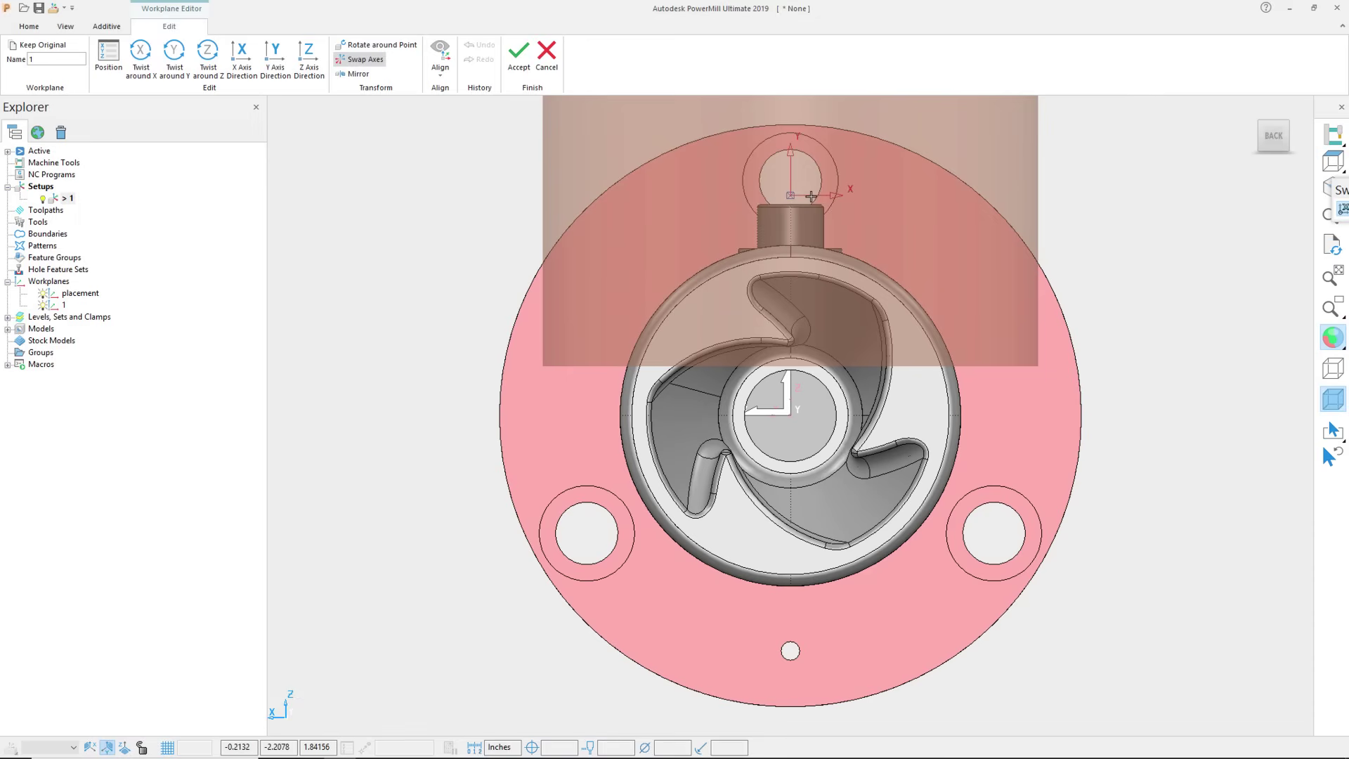
pyautogui.click(812, 196)
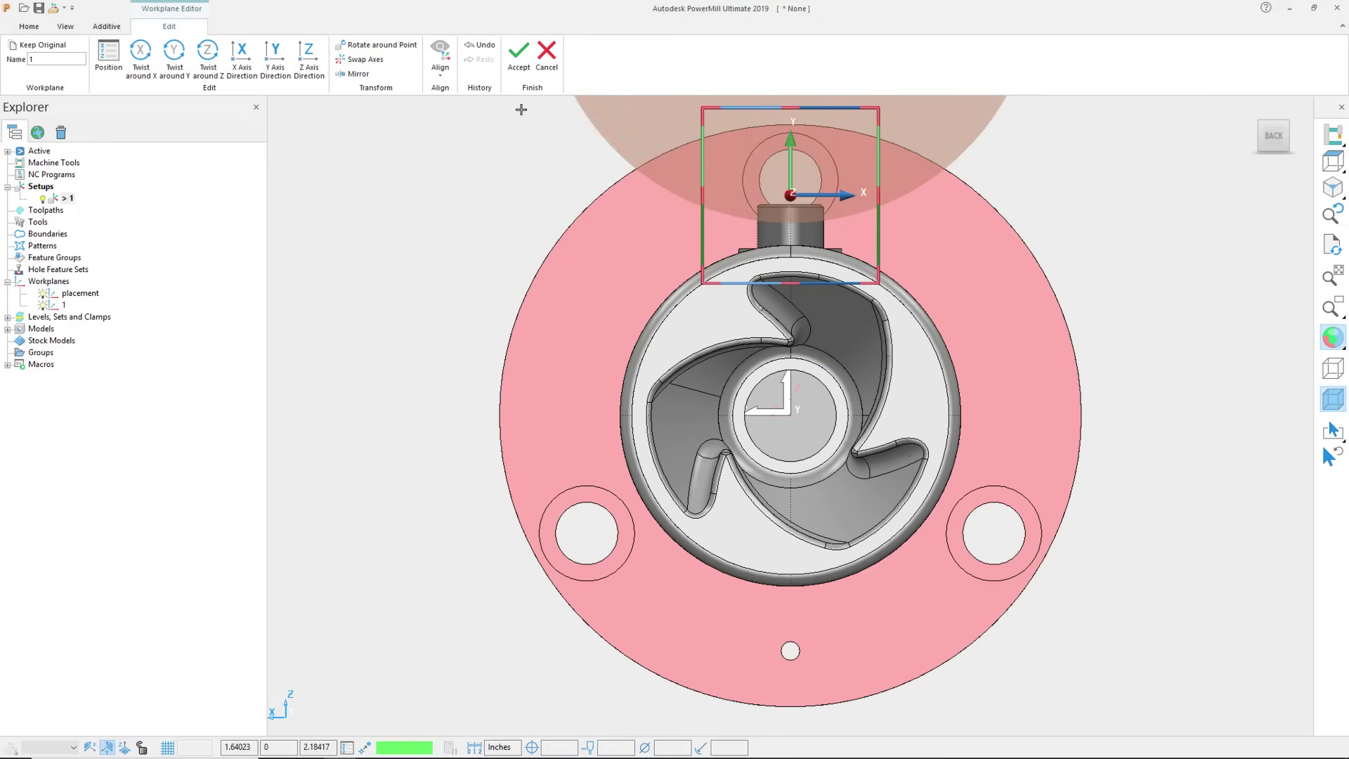
pyautogui.click(518, 53)
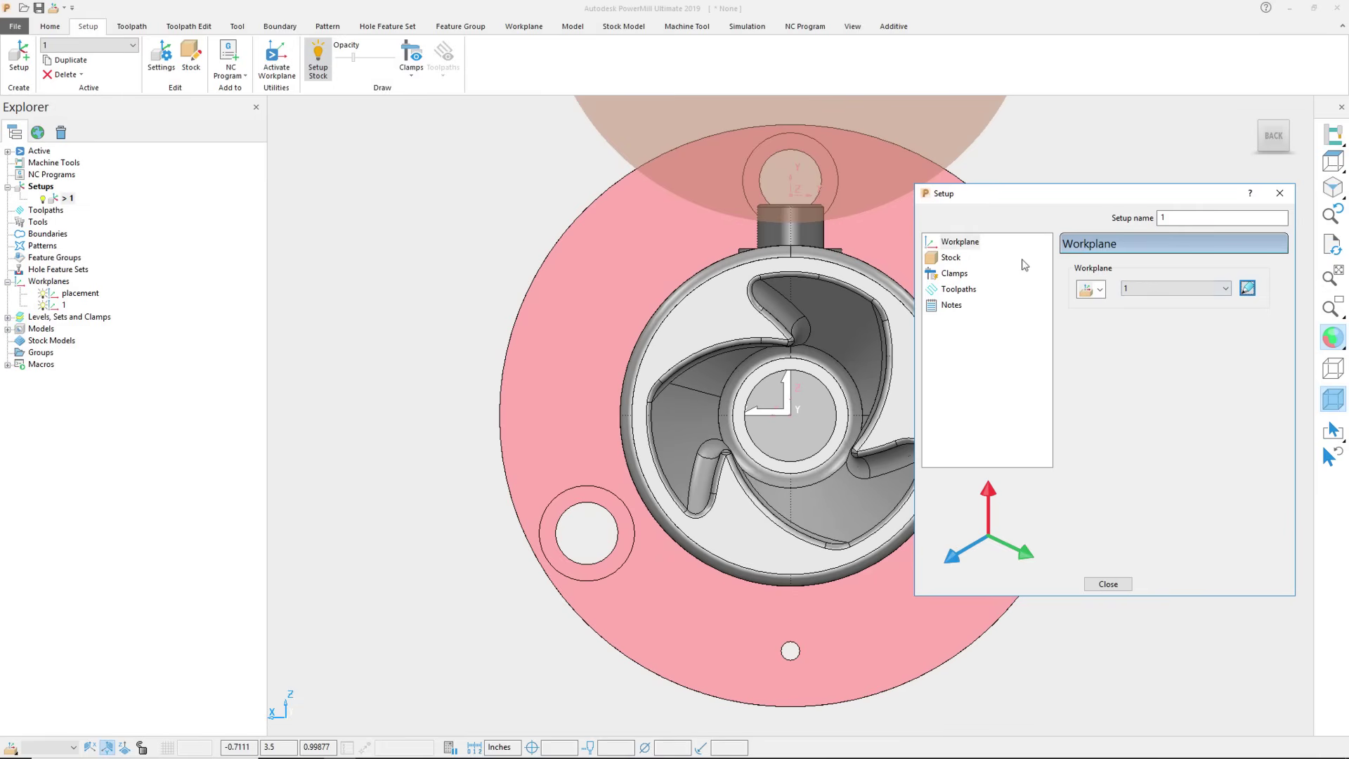
# - Recalculate the stock cylinder and set its diameter to 3.15 and minimum to -5.65, both locked, with a maximum of -1.65
pyautogui.click(953, 258)
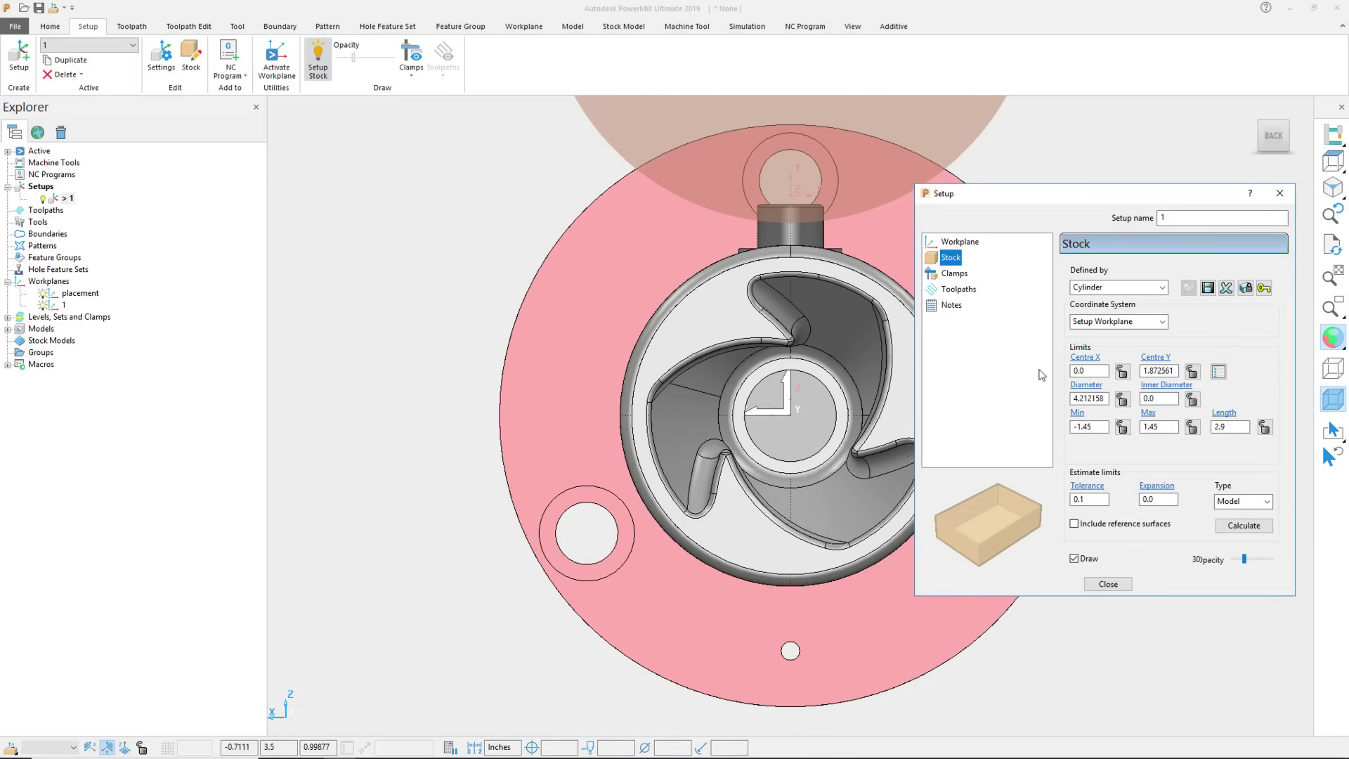
pyautogui.click(1243, 527)
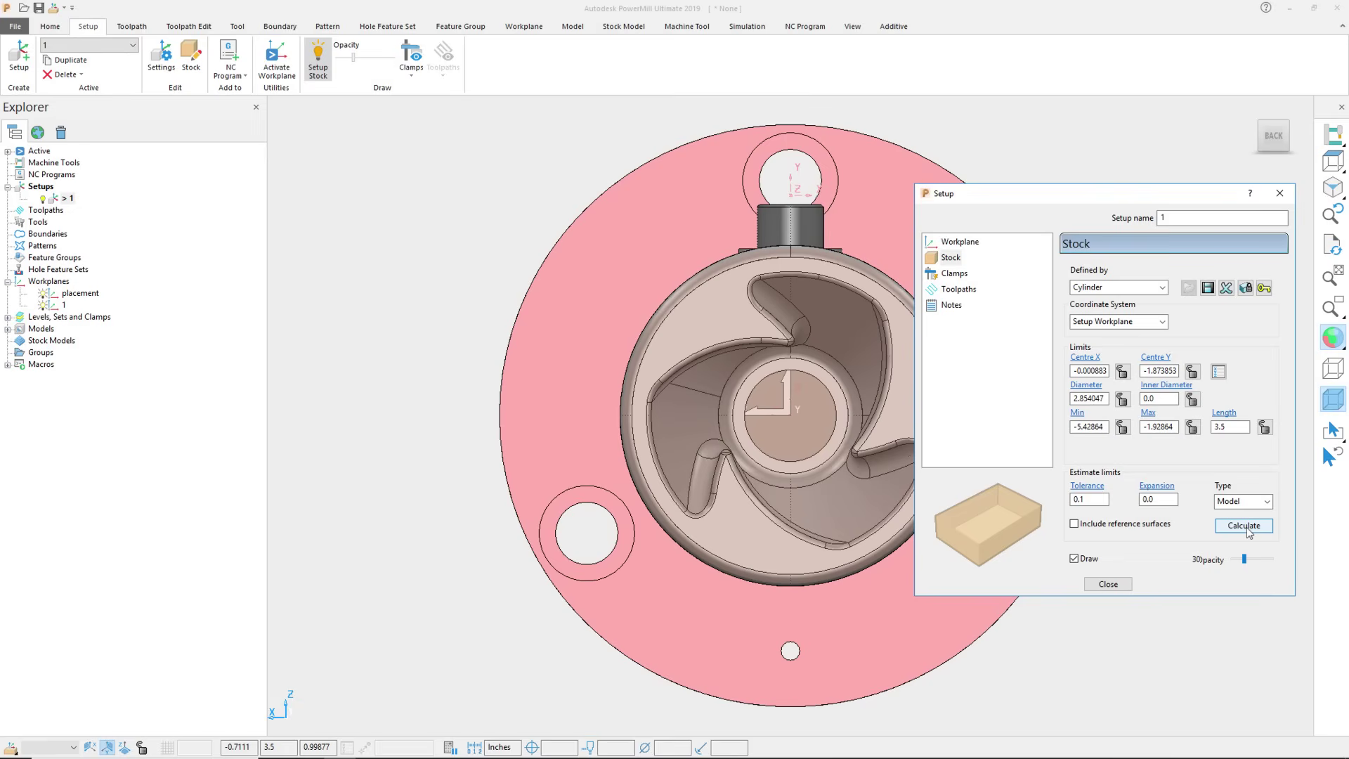
pyautogui.click(1275, 127)
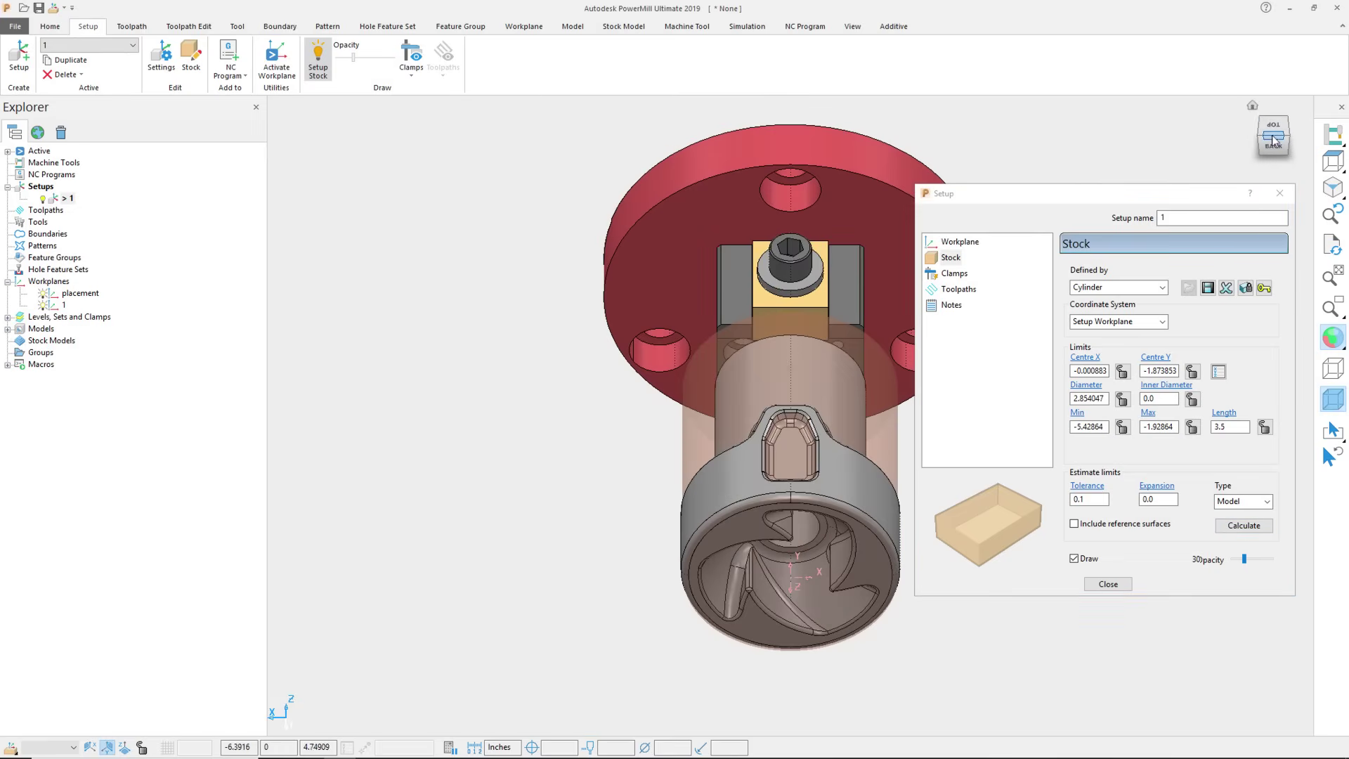
pyautogui.click(1273, 143)
pyautogui.click(1274, 147)
pyautogui.click(1275, 150)
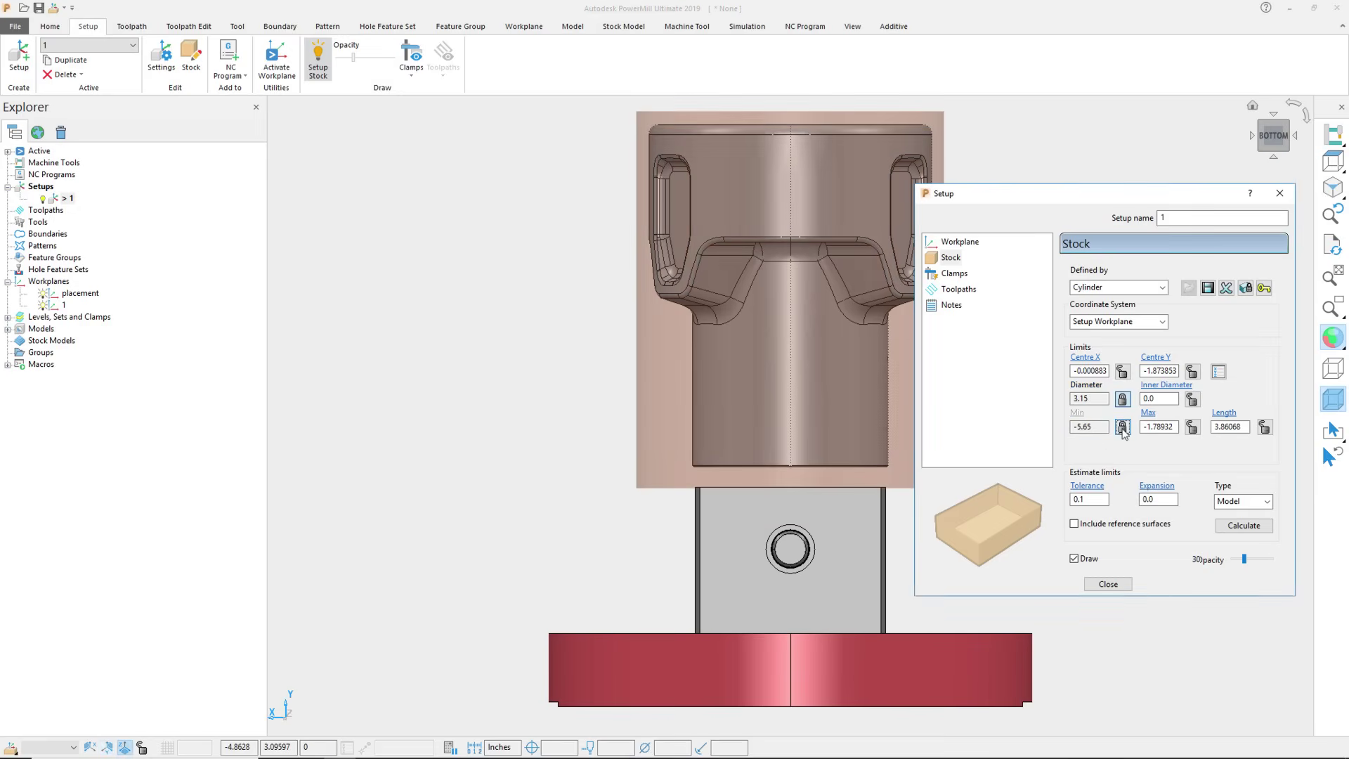
pyautogui.click(1123, 427)
pyautogui.doubleClick(1174, 426)
pyautogui.write('-1.65')
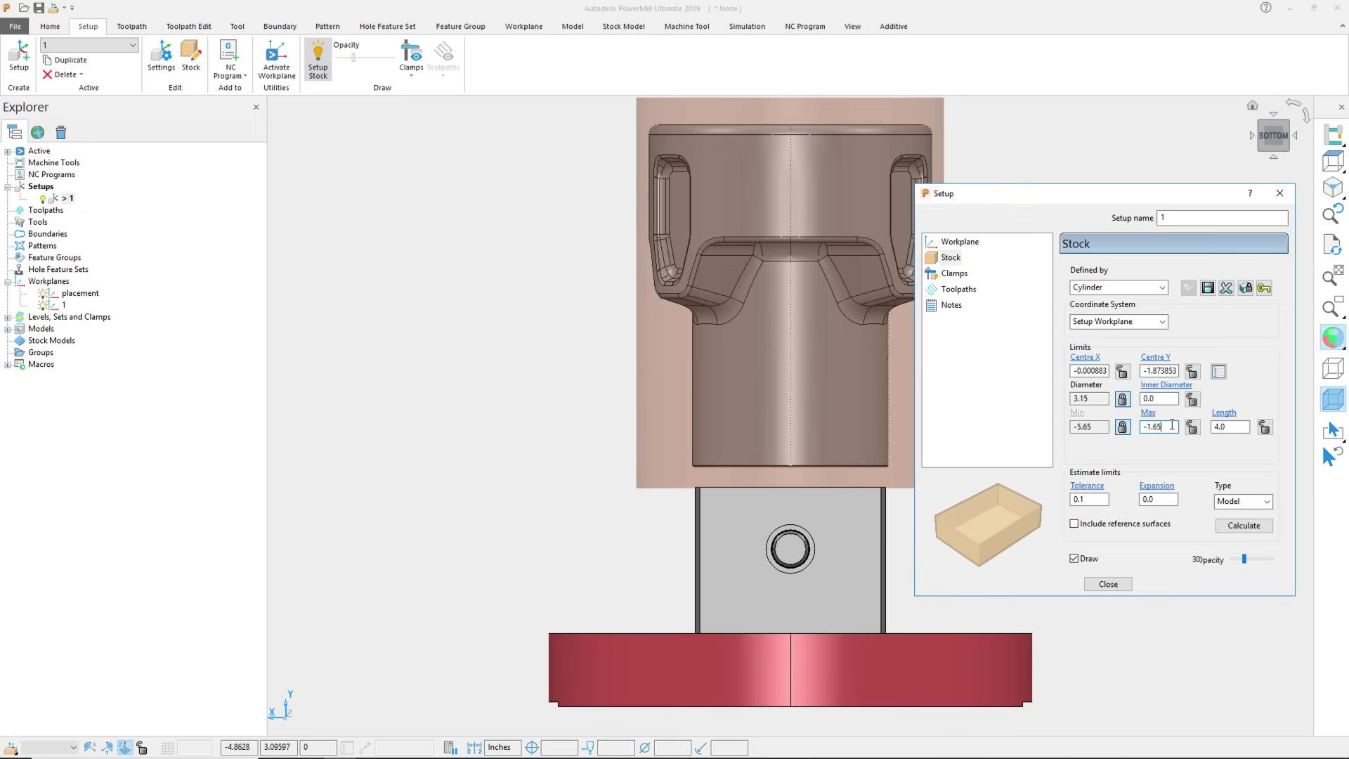
# - Create a second setup workplane positioned on the stock, at the centre of the cylinder's end face above the impeller
pyautogui.click(960, 241)
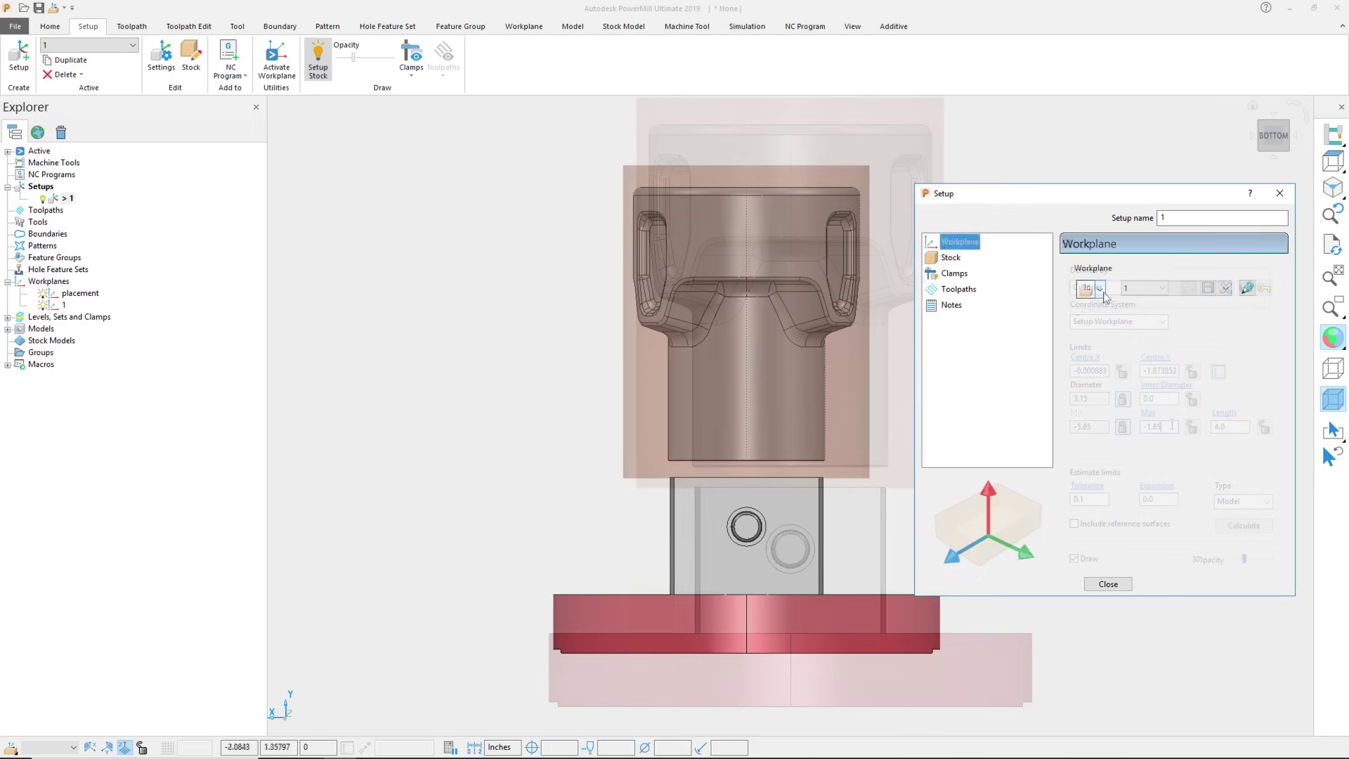
pyautogui.click(1100, 289)
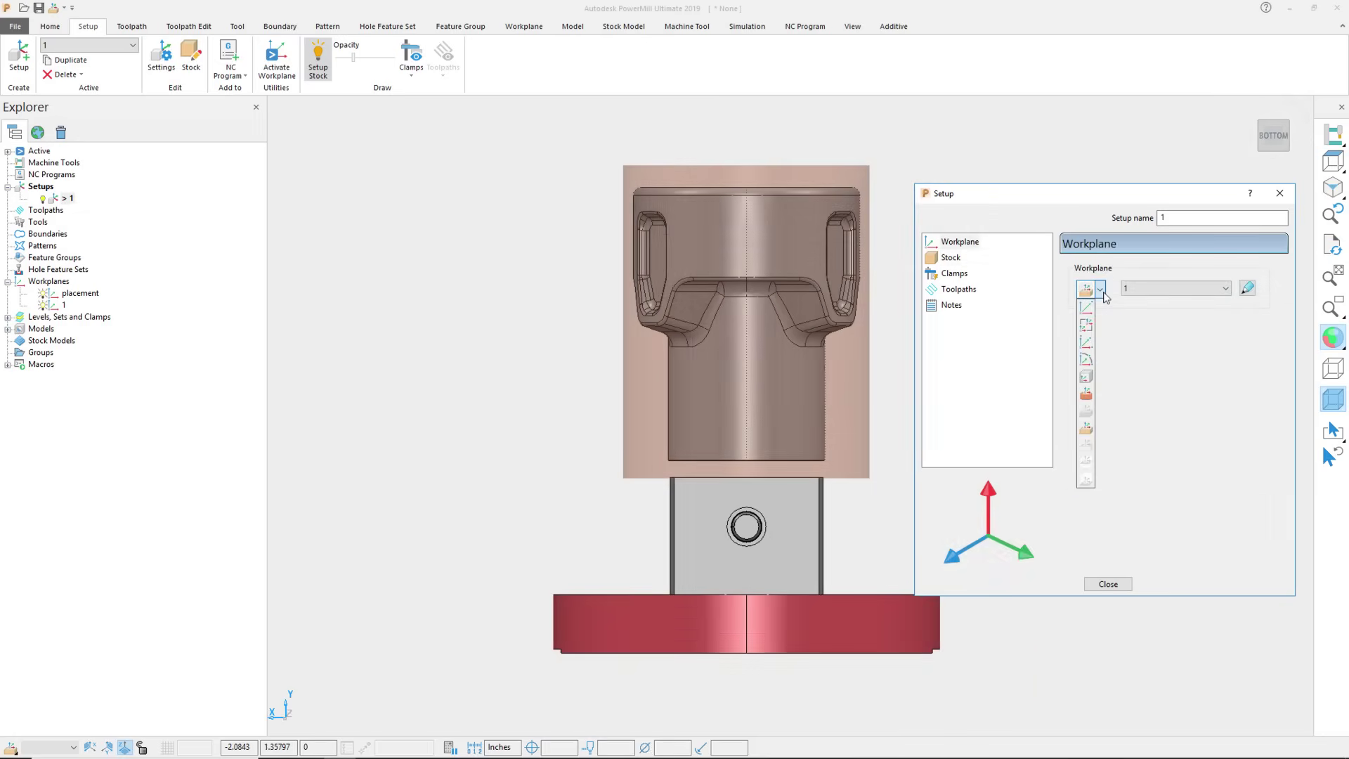
pyautogui.click(1087, 428)
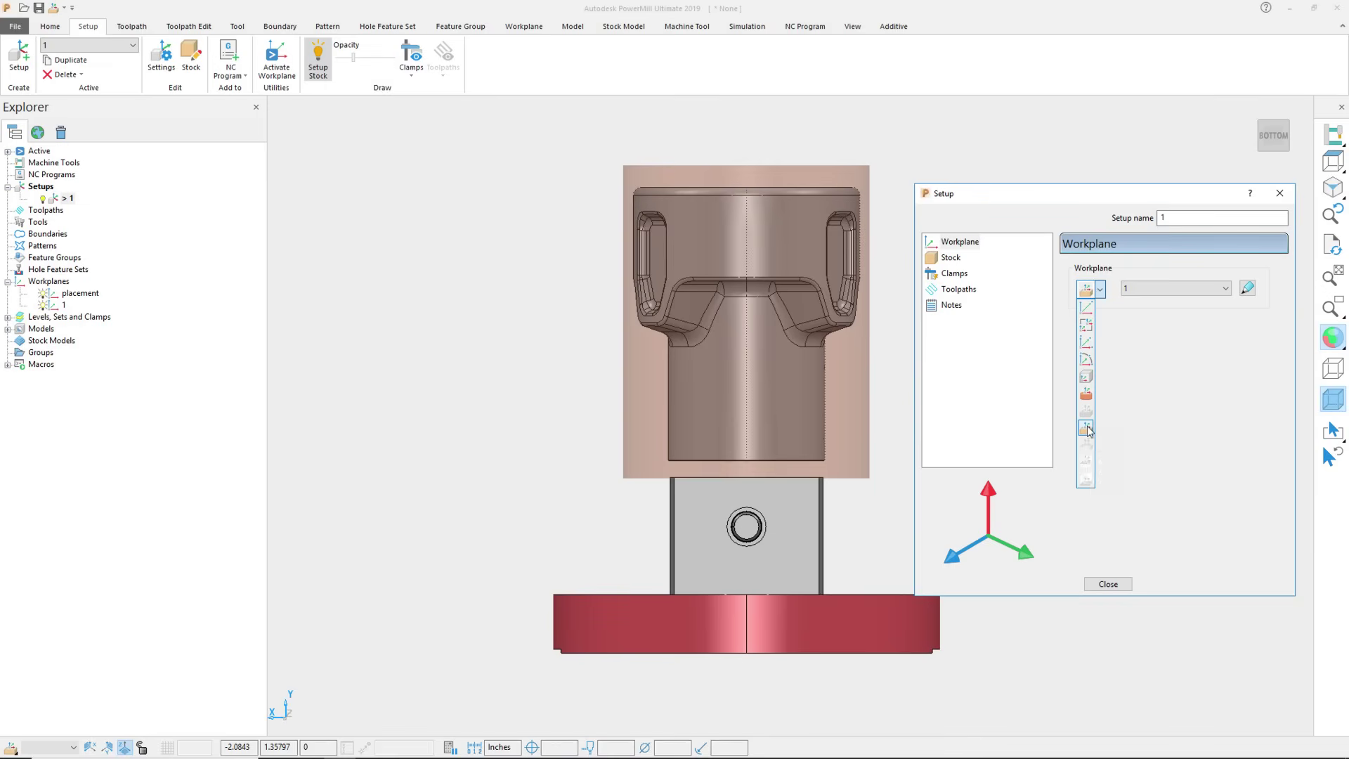
pyautogui.click(746, 166)
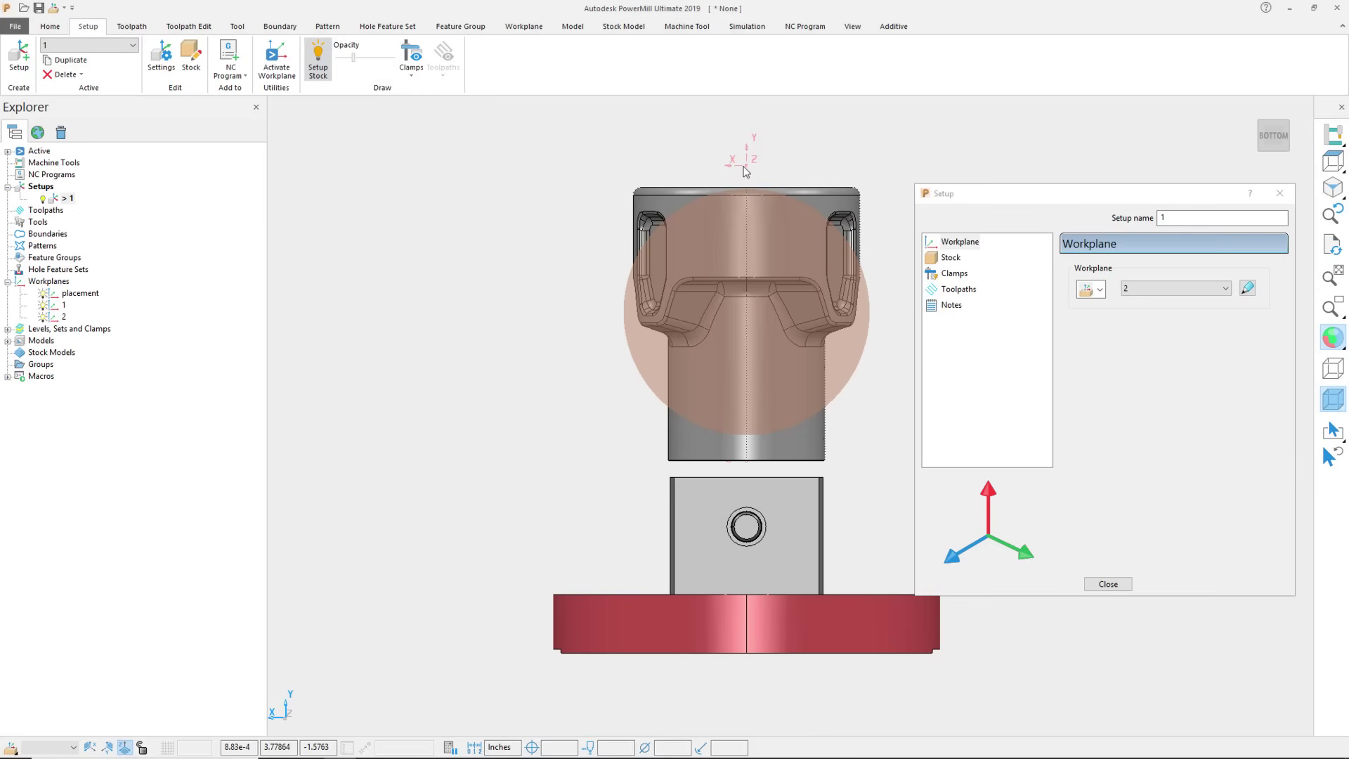
# - Edit workplane 2 by swapping its axes so Z points up along the part, away from the vise
pyautogui.click(1247, 288)
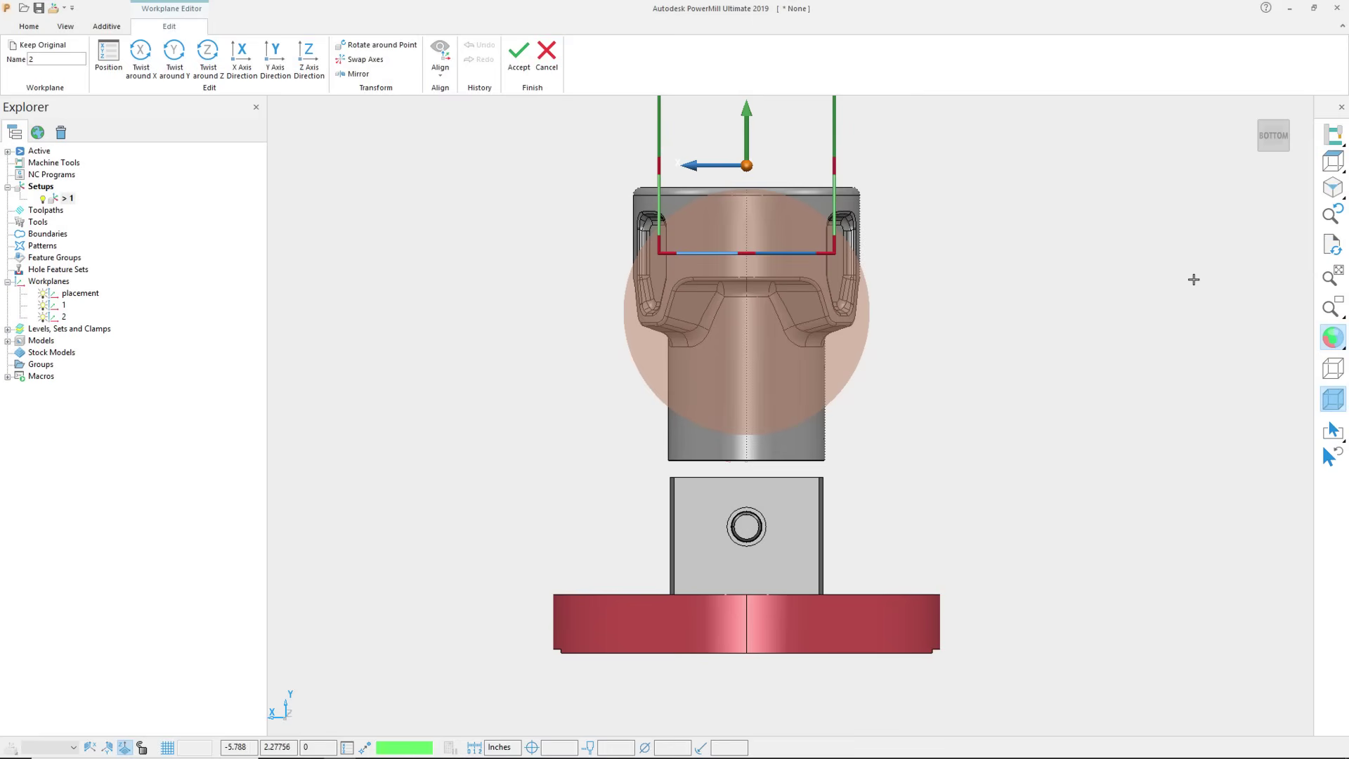
pyautogui.click(1279, 123)
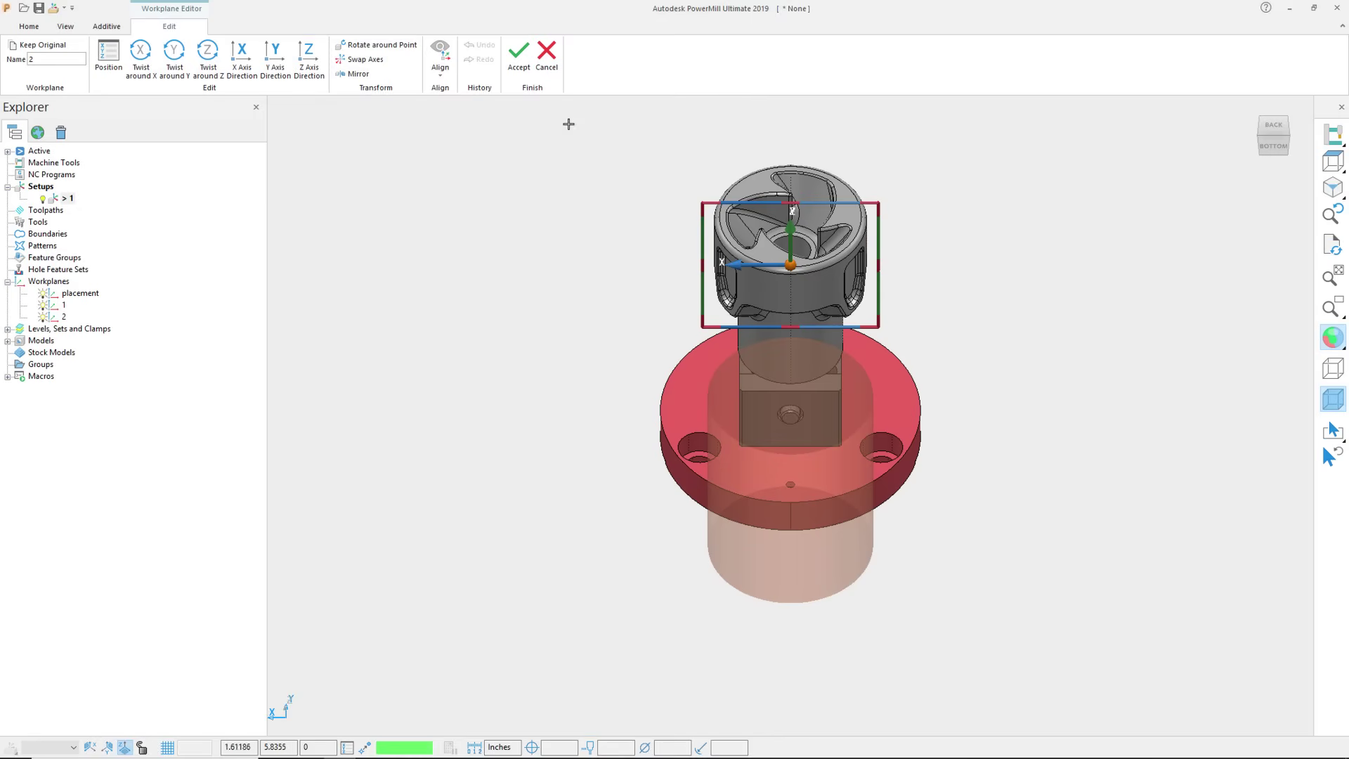
pyautogui.click(364, 59)
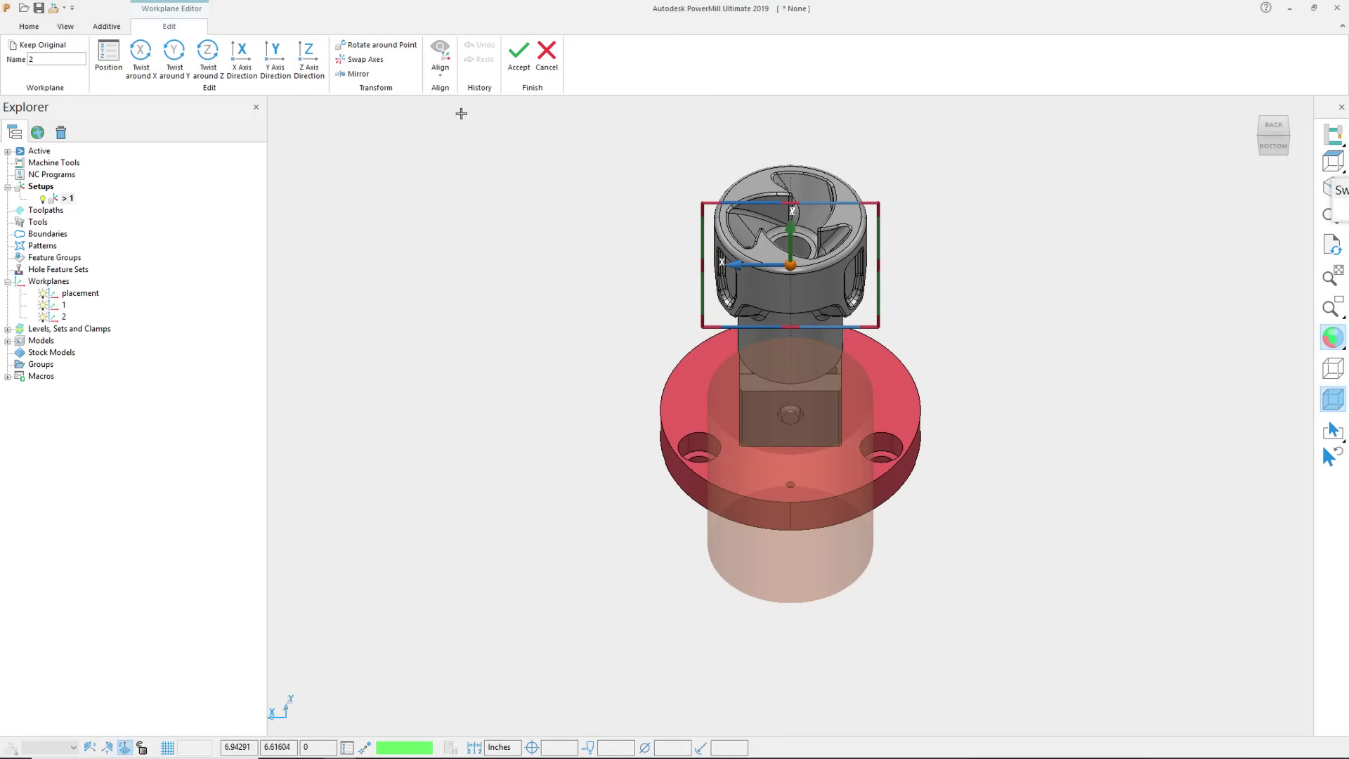
pyautogui.click(792, 234)
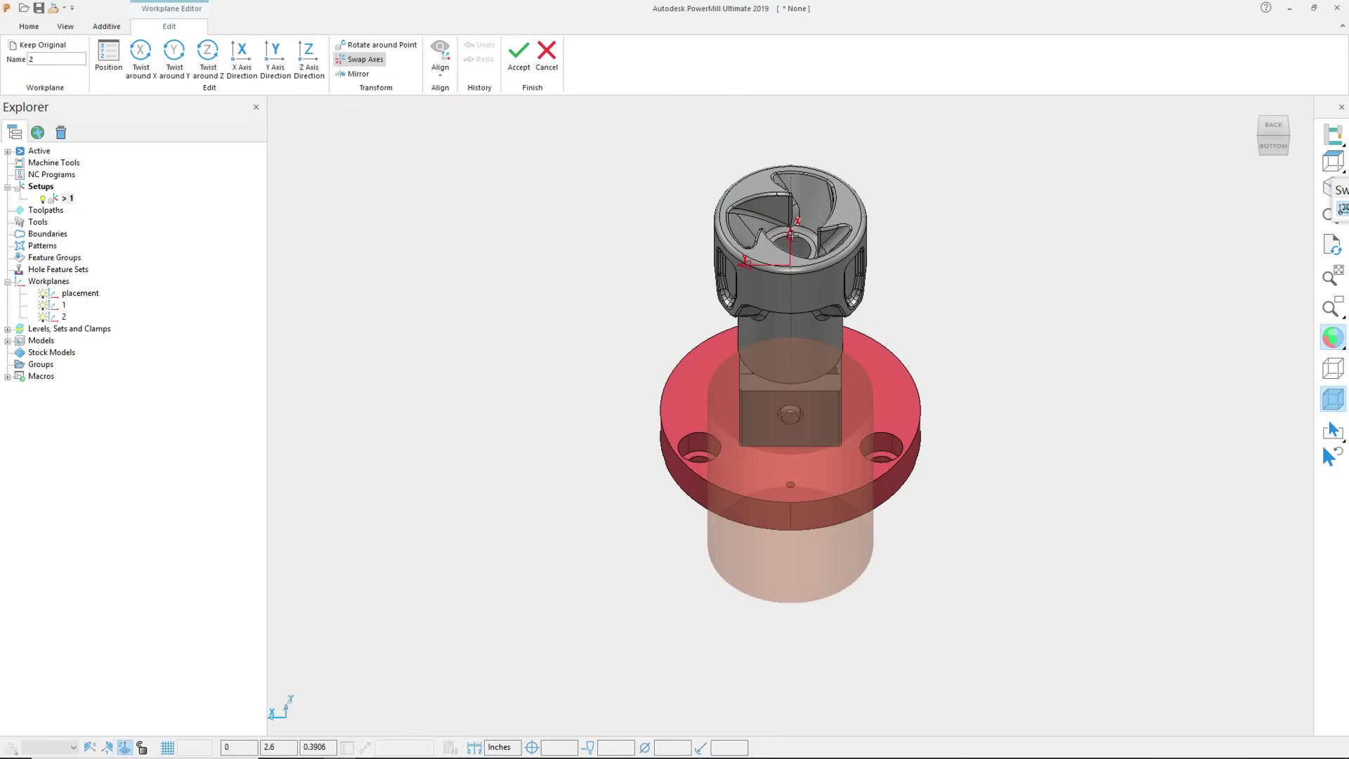
pyautogui.click(792, 236)
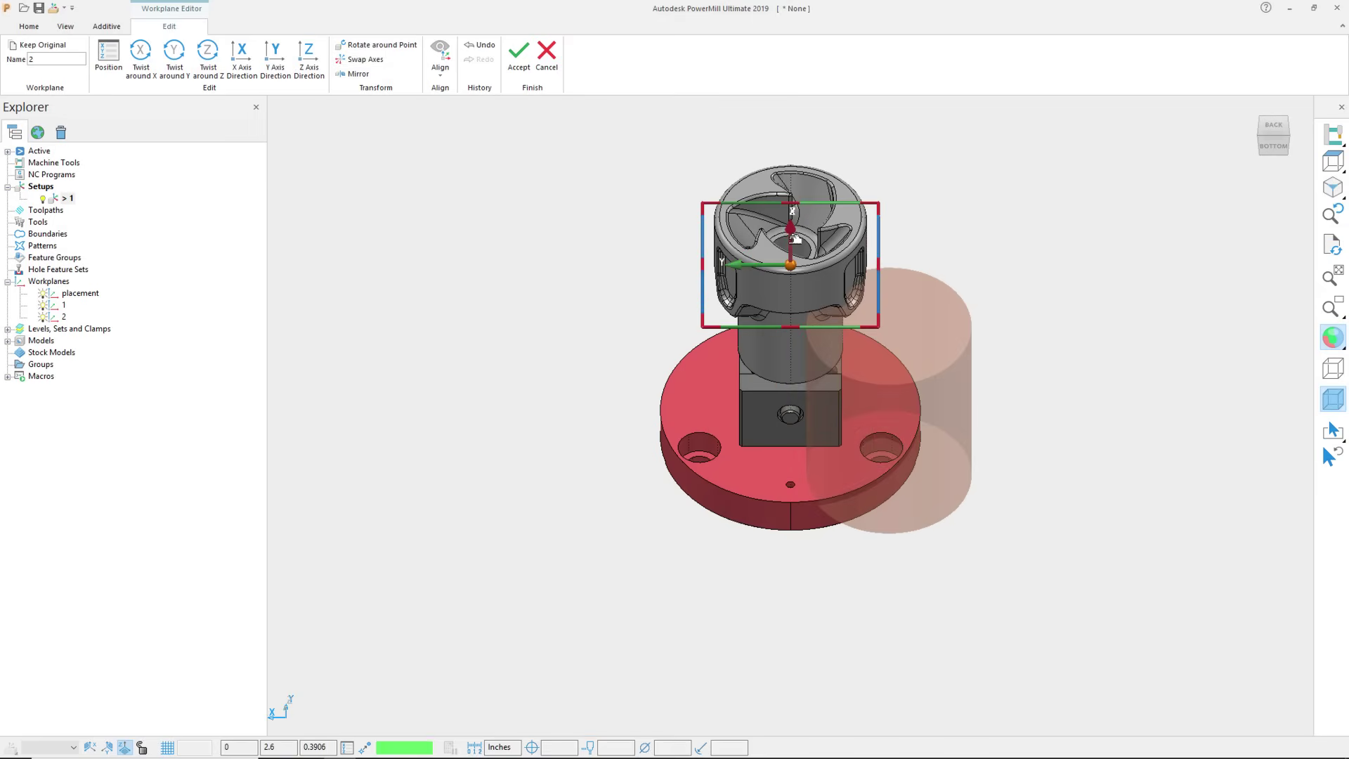
pyautogui.click(519, 54)
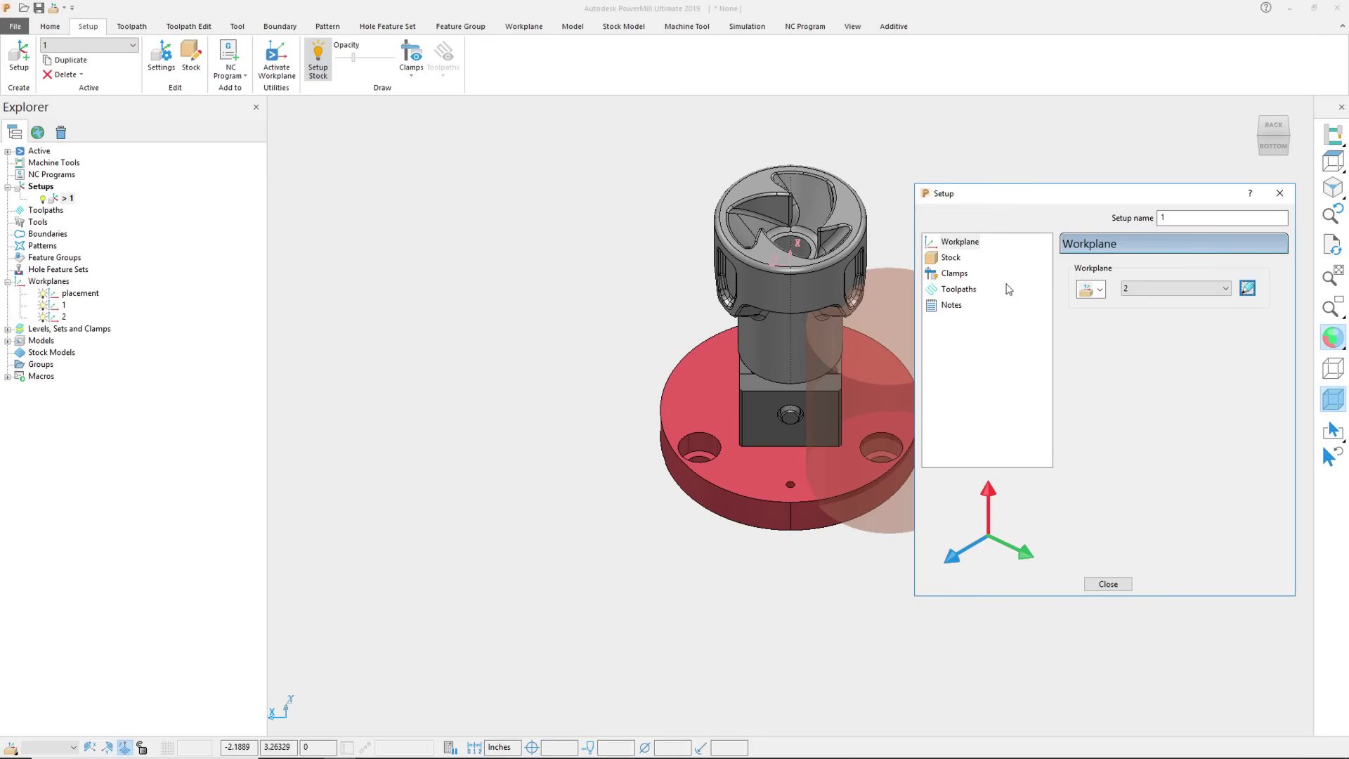
# - Set the setup stock's coordinate system to Named Workplane, using workplane 1
pyautogui.click(959, 260)
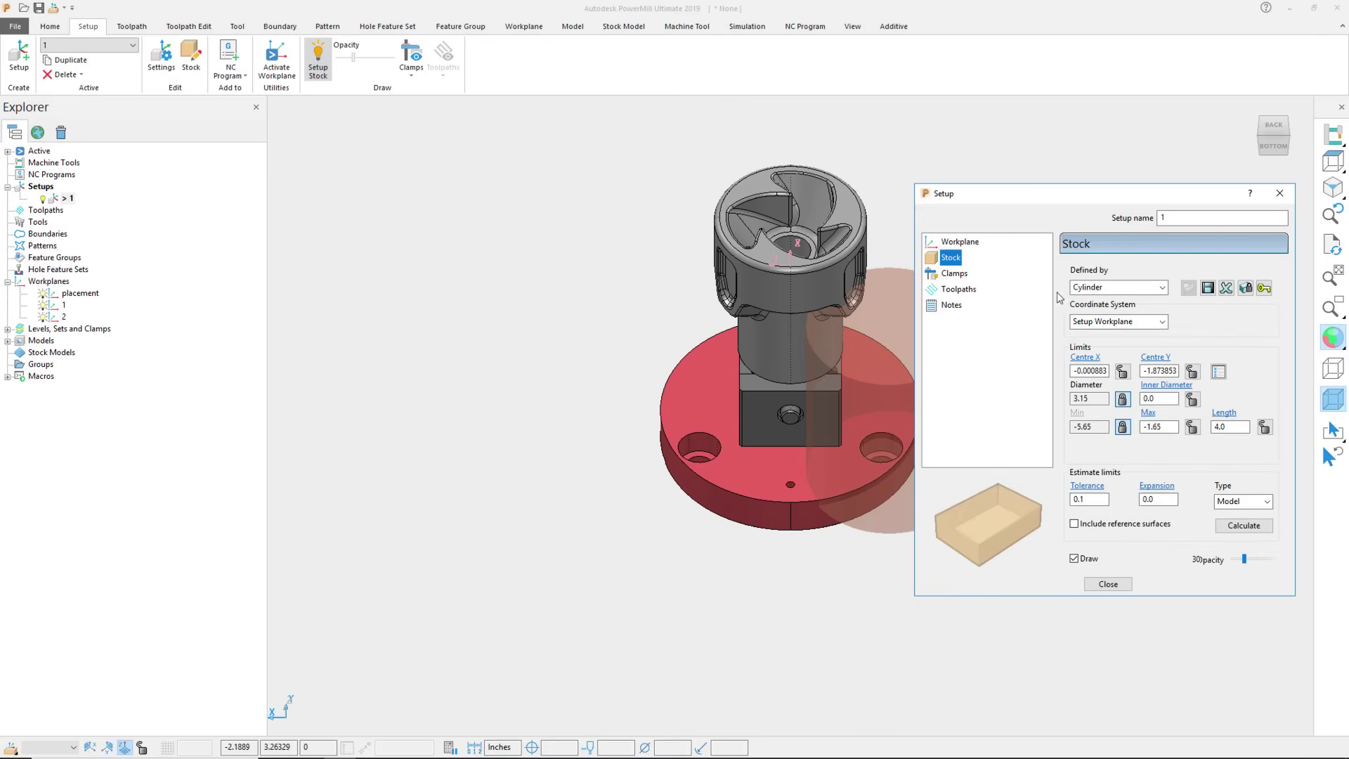
pyautogui.click(1110, 321)
pyautogui.click(1116, 358)
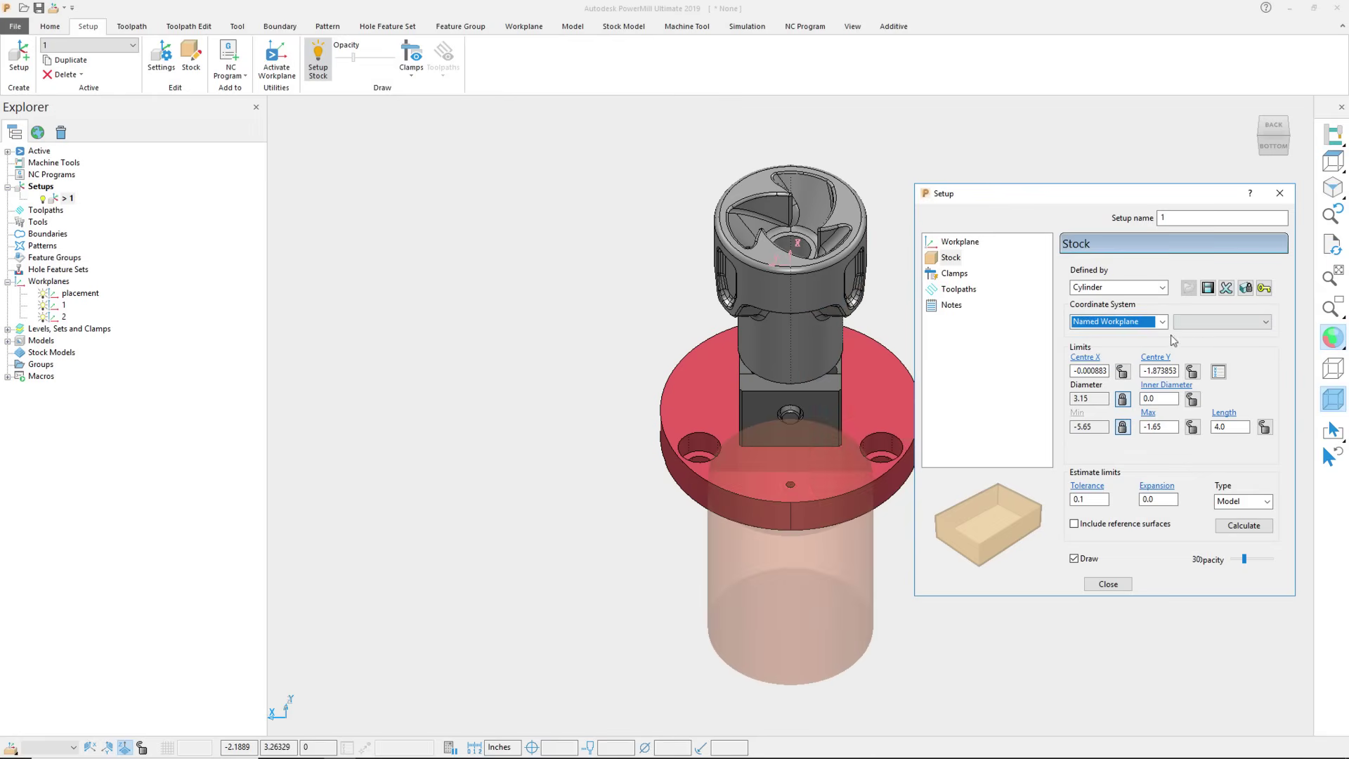
pyautogui.click(1196, 325)
pyautogui.click(1201, 359)
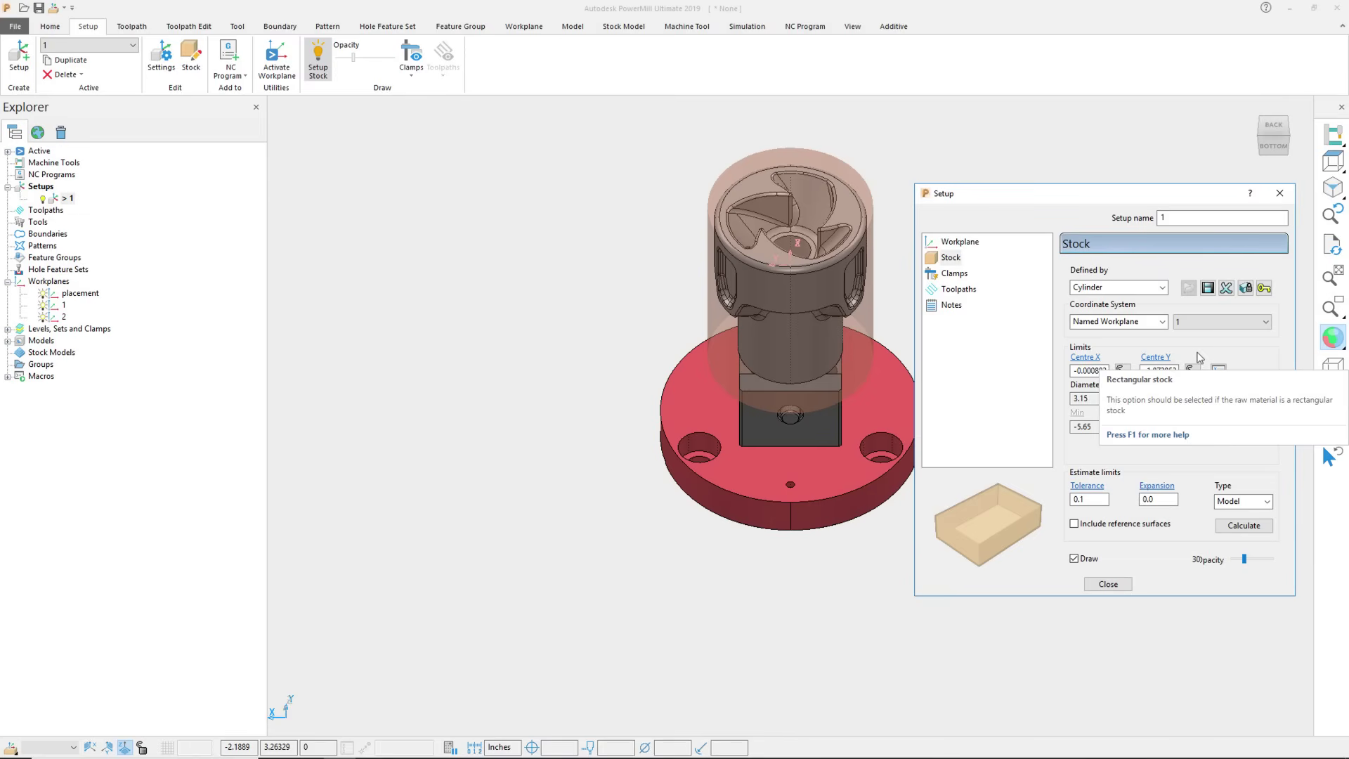
pyautogui.click(1274, 145)
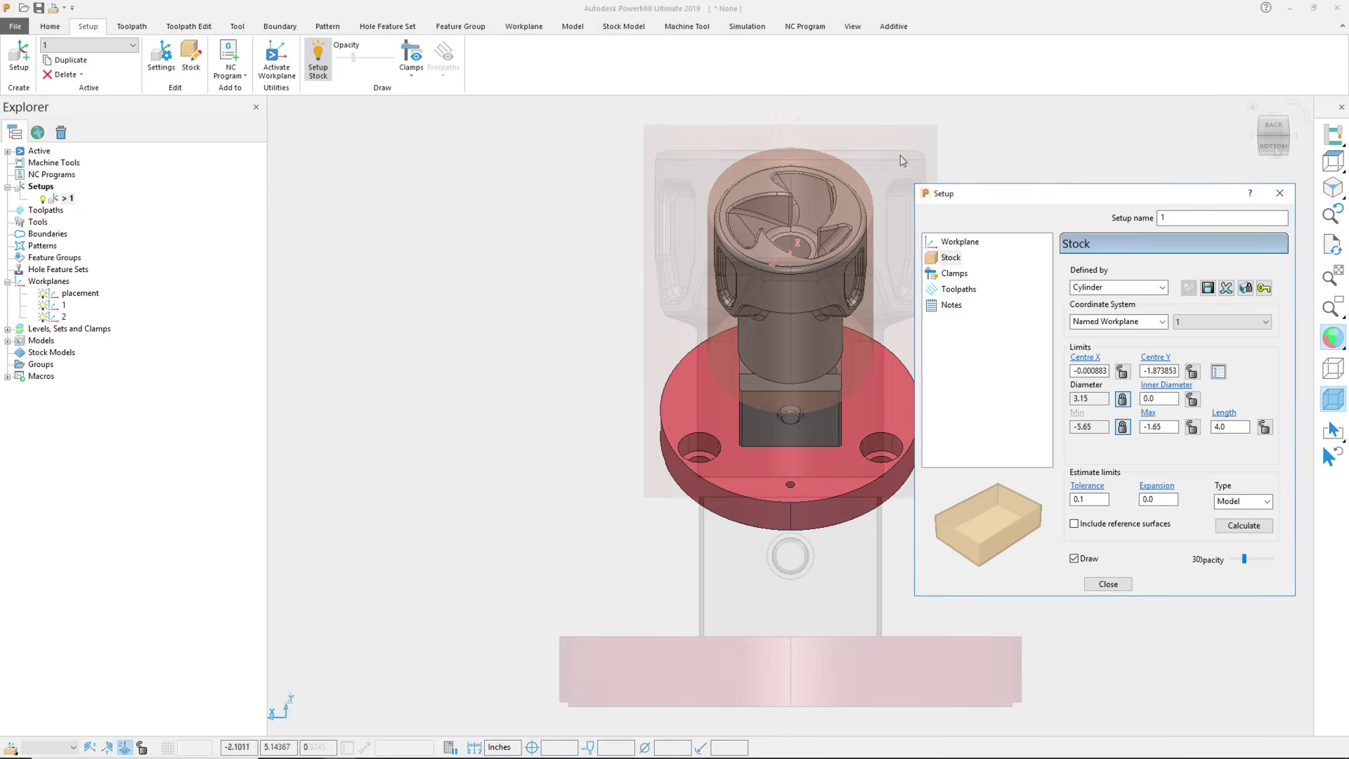
pyautogui.click(1277, 128)
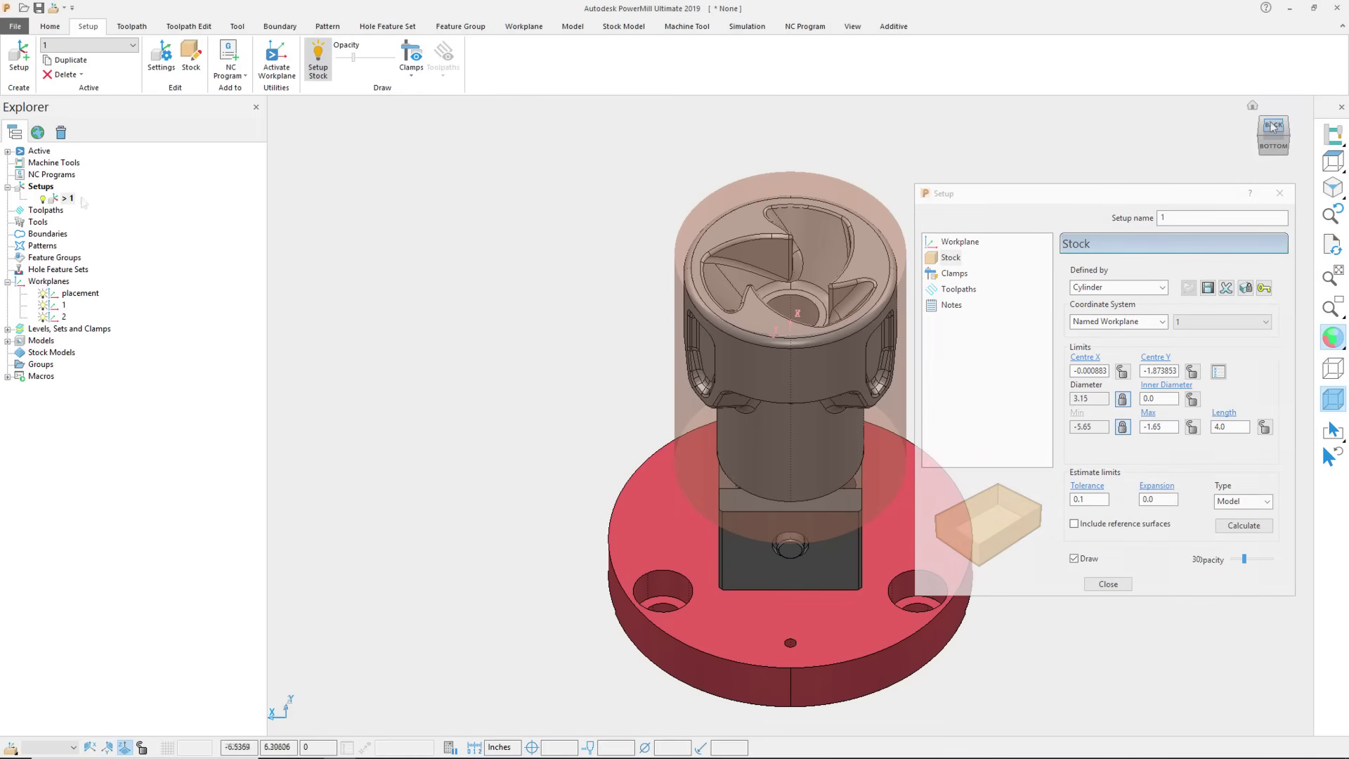
# - In the settings of setup 1, create a new workplane at a point on the outer side of the impeller head
pyautogui.rightClick(67, 200)
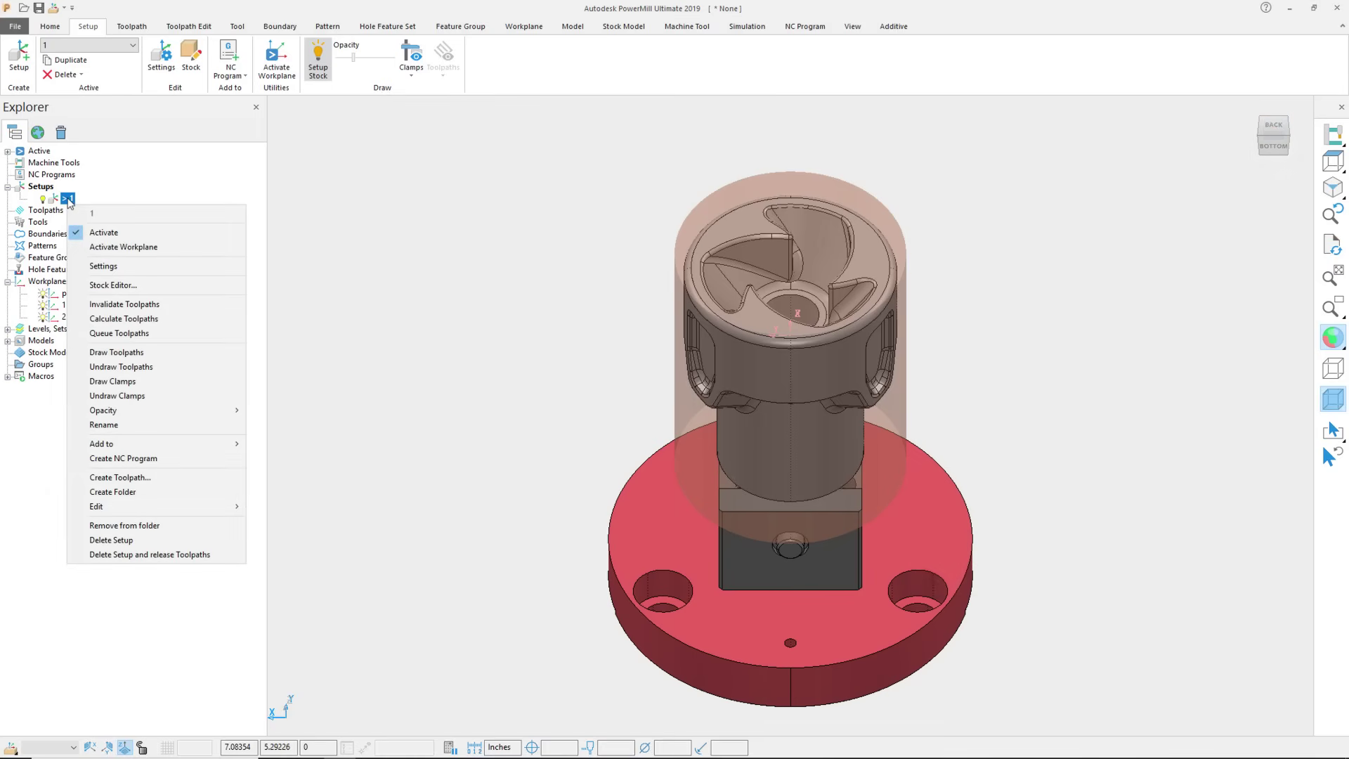
pyautogui.click(95, 267)
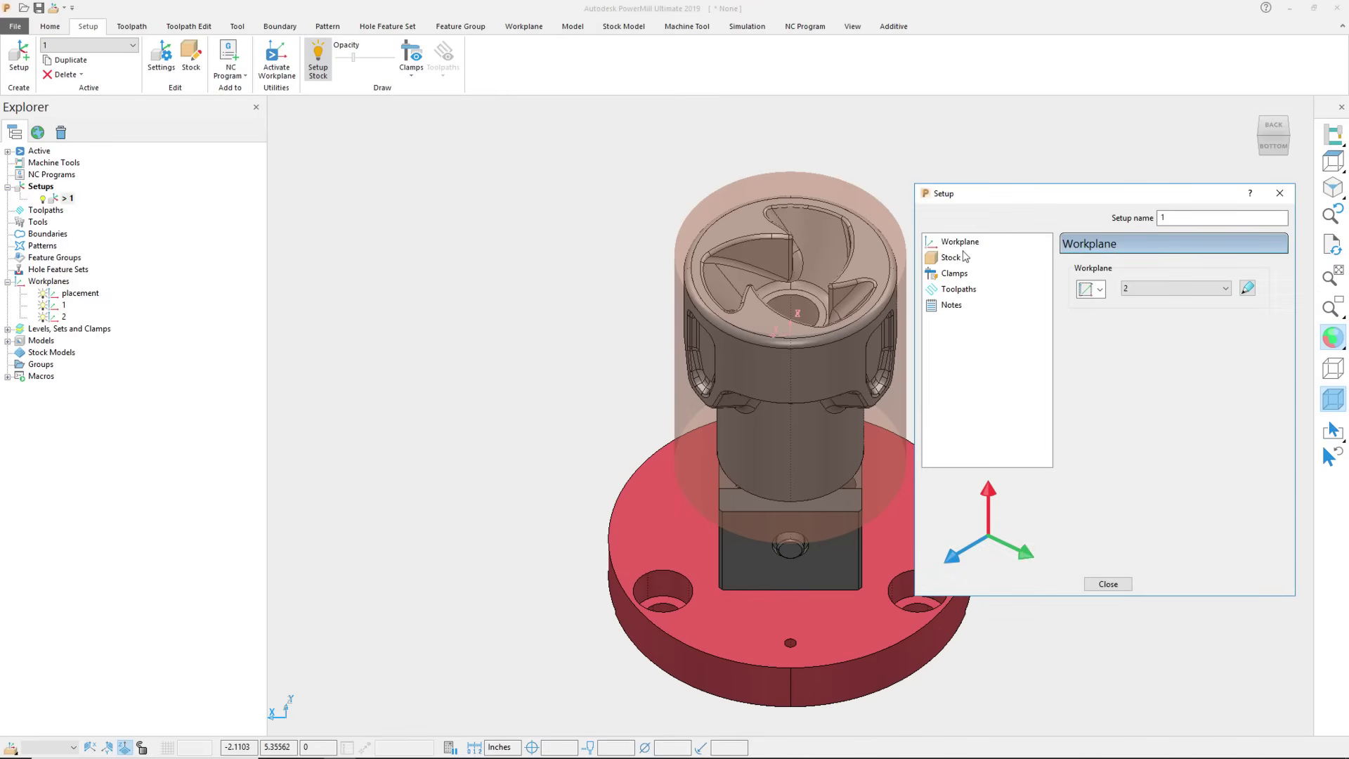
pyautogui.click(961, 246)
pyautogui.click(1100, 290)
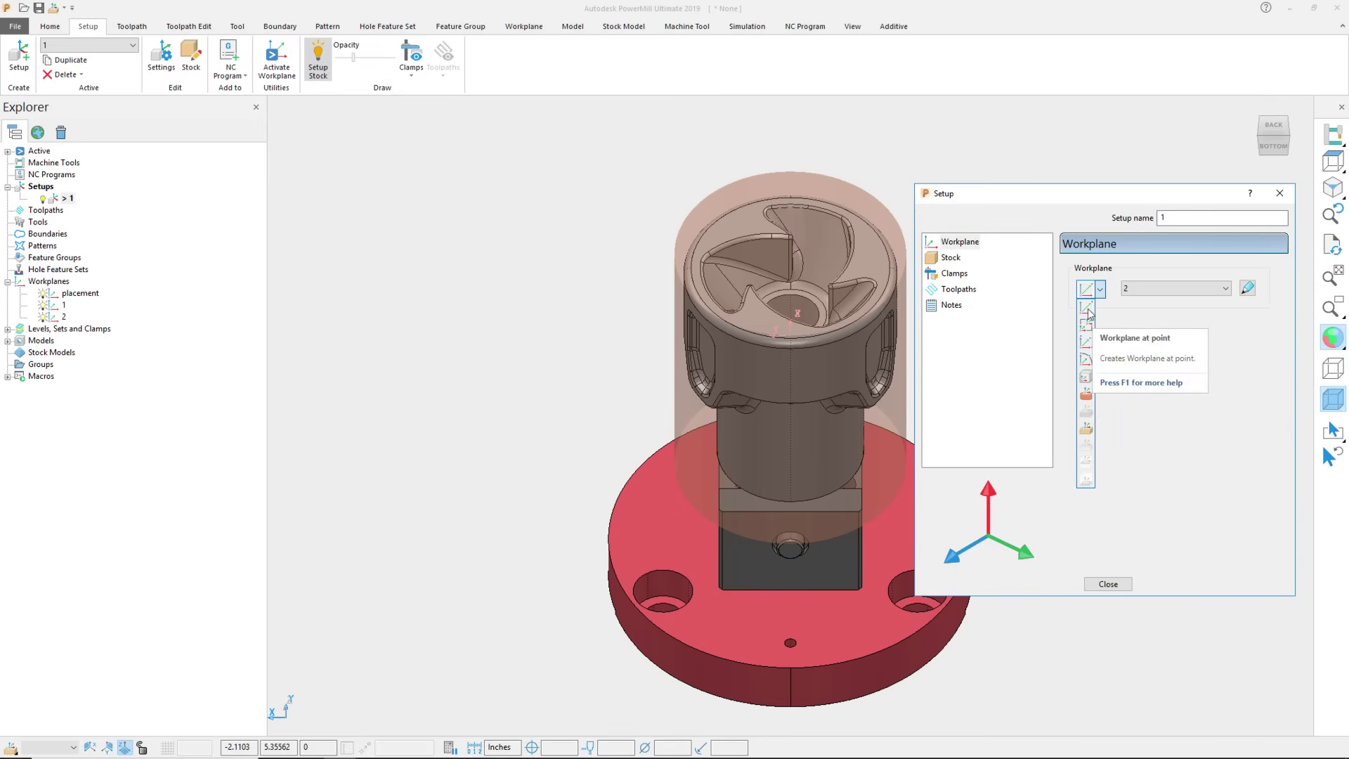
pyautogui.click(1087, 310)
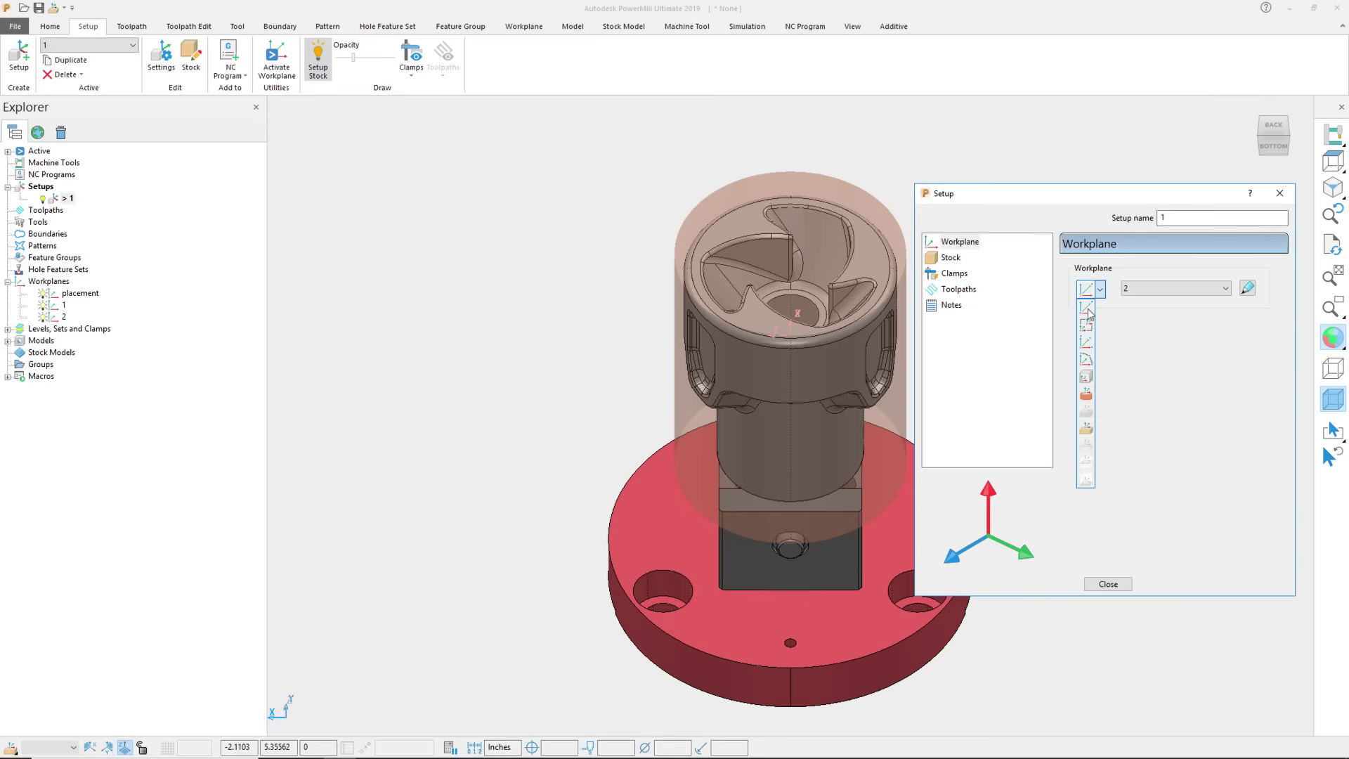
pyautogui.click(750, 360)
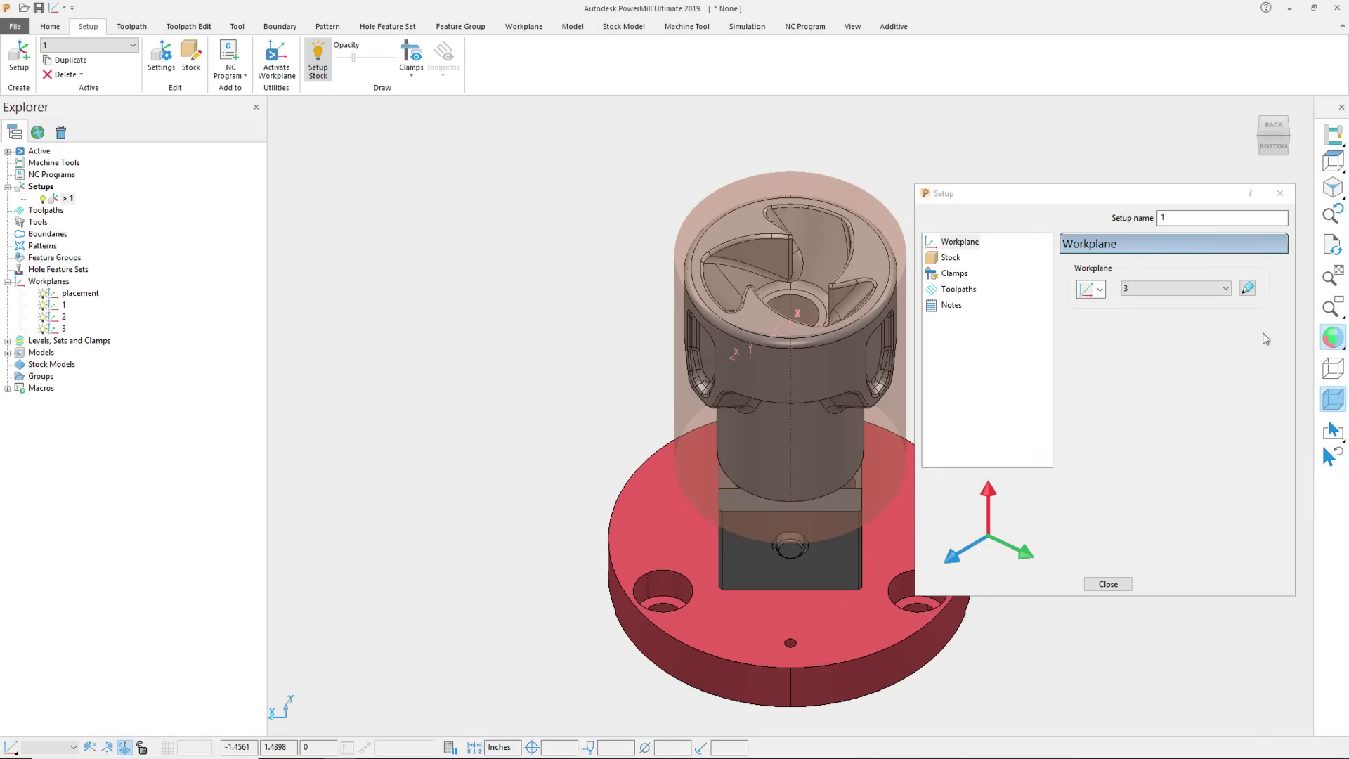
# - Open workplane 3 for editing and align it to the current view
pyautogui.click(1247, 288)
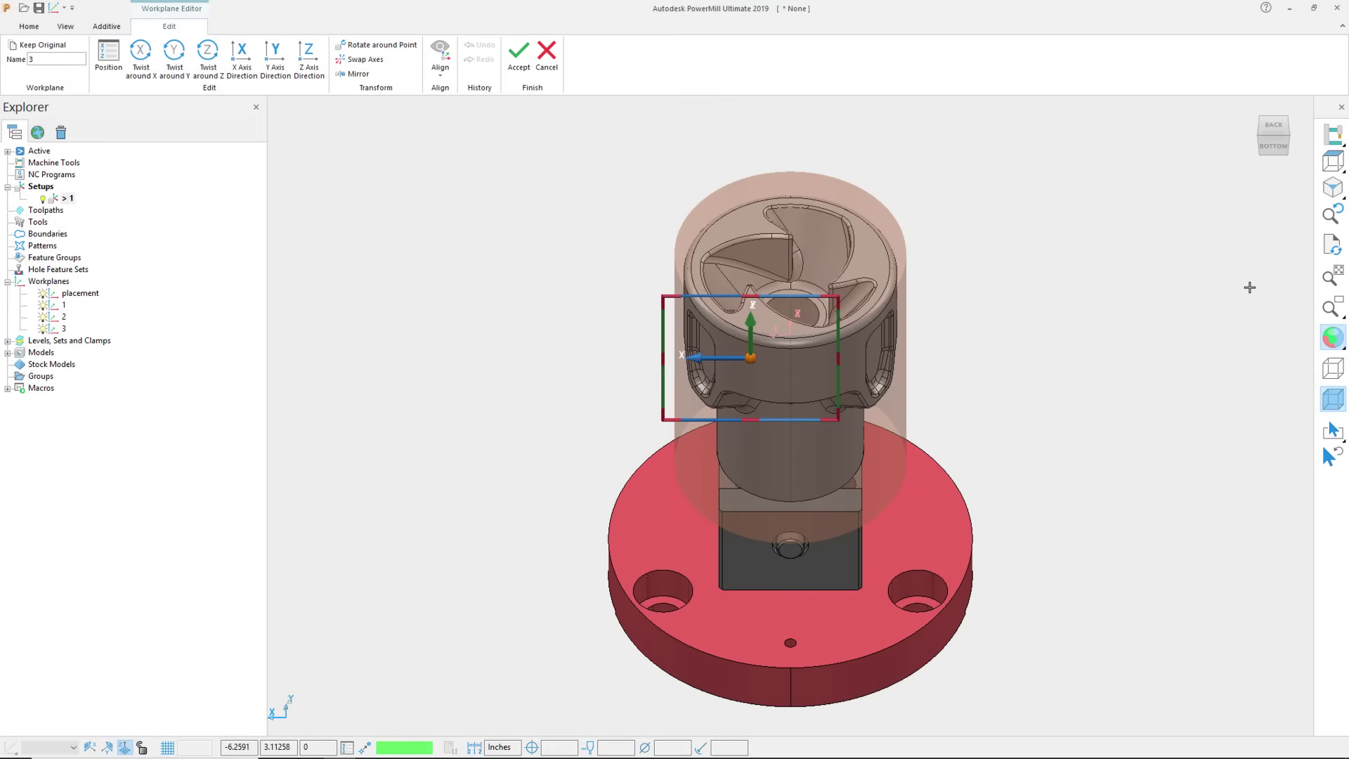
pyautogui.click(378, 62)
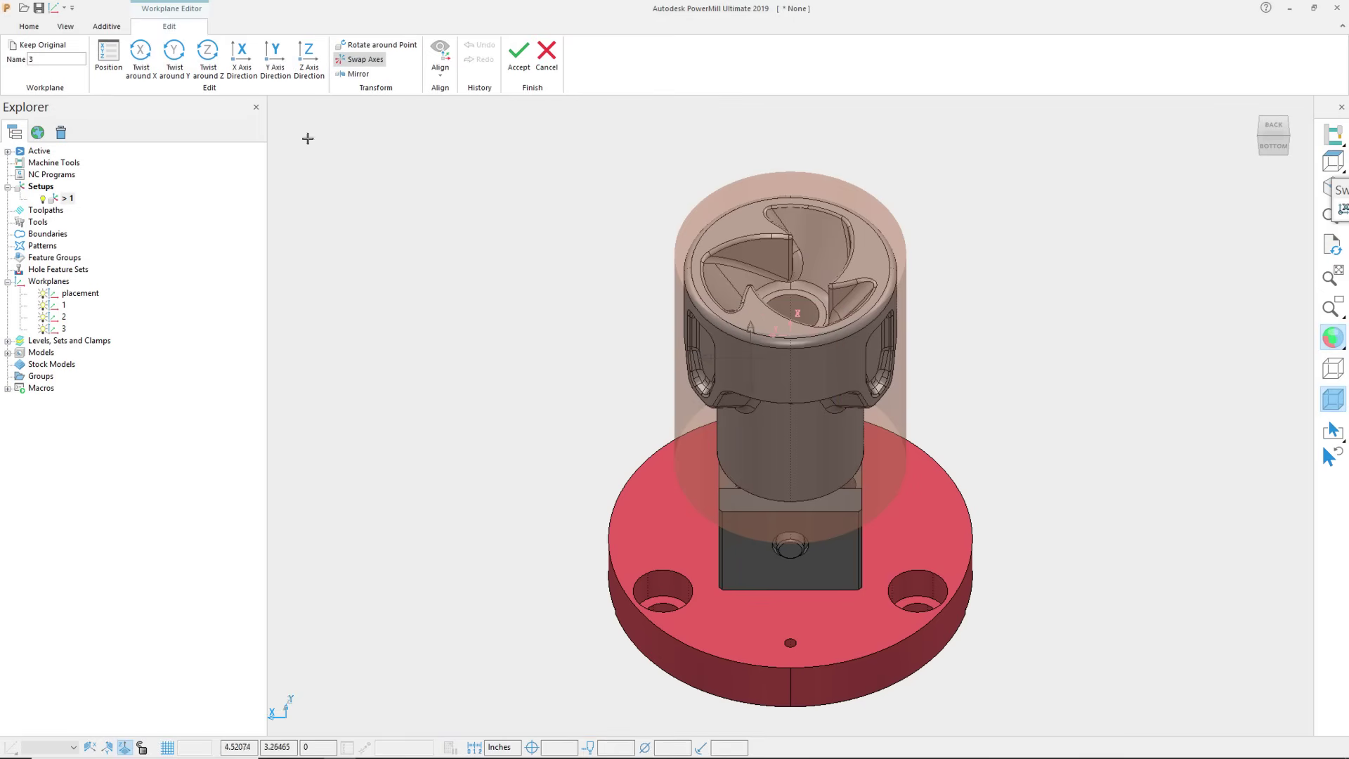
pyautogui.click(441, 76)
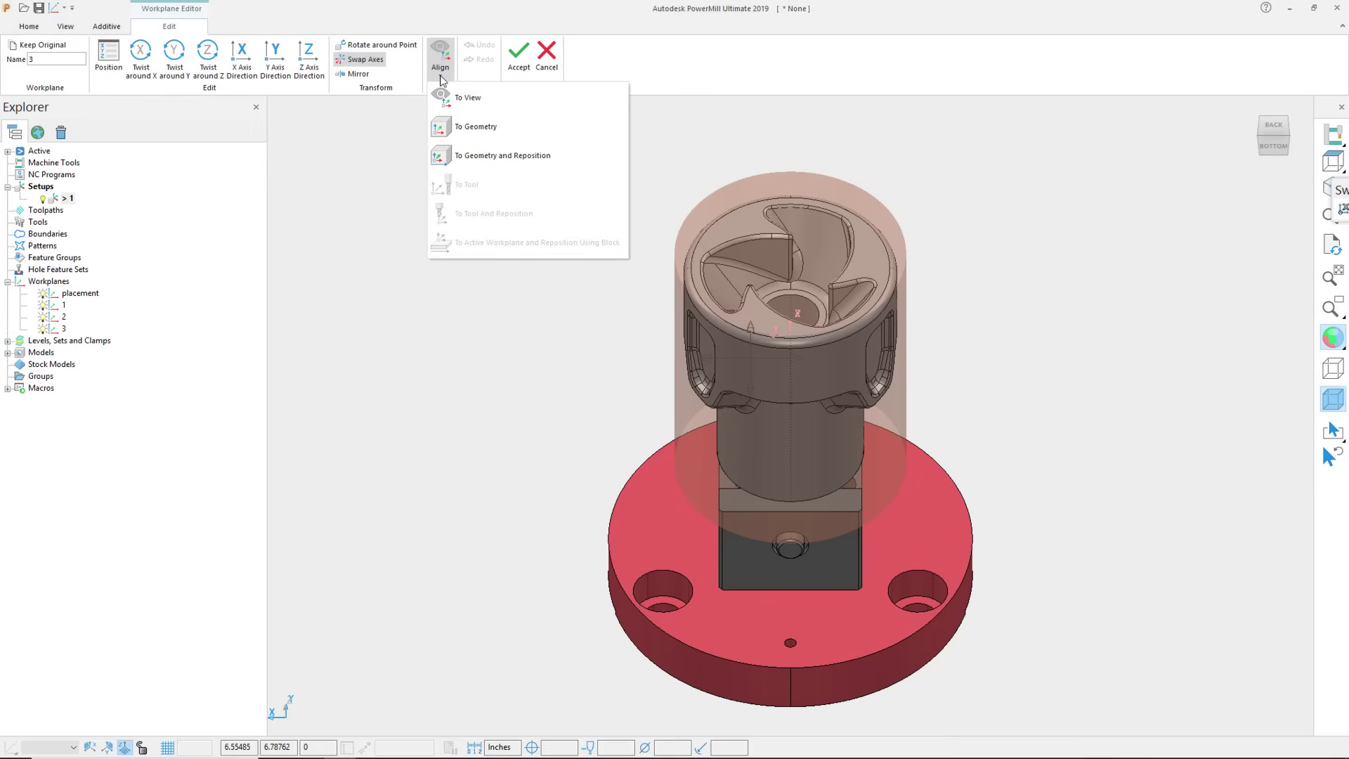
pyautogui.click(467, 97)
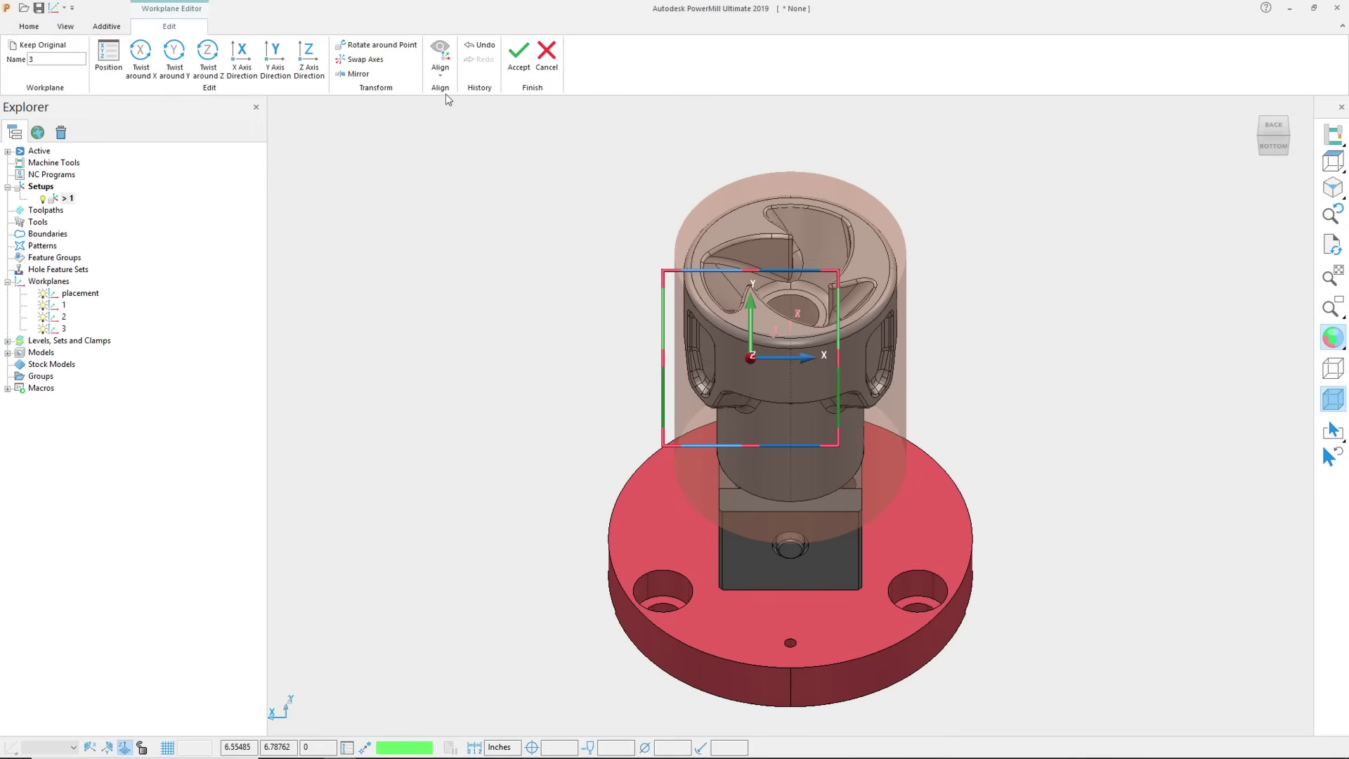
# - Align workplane 3 to the head's side geometry, and use To Geometry and Reposition to place it at the opposite side pocket
pyautogui.click(440, 70)
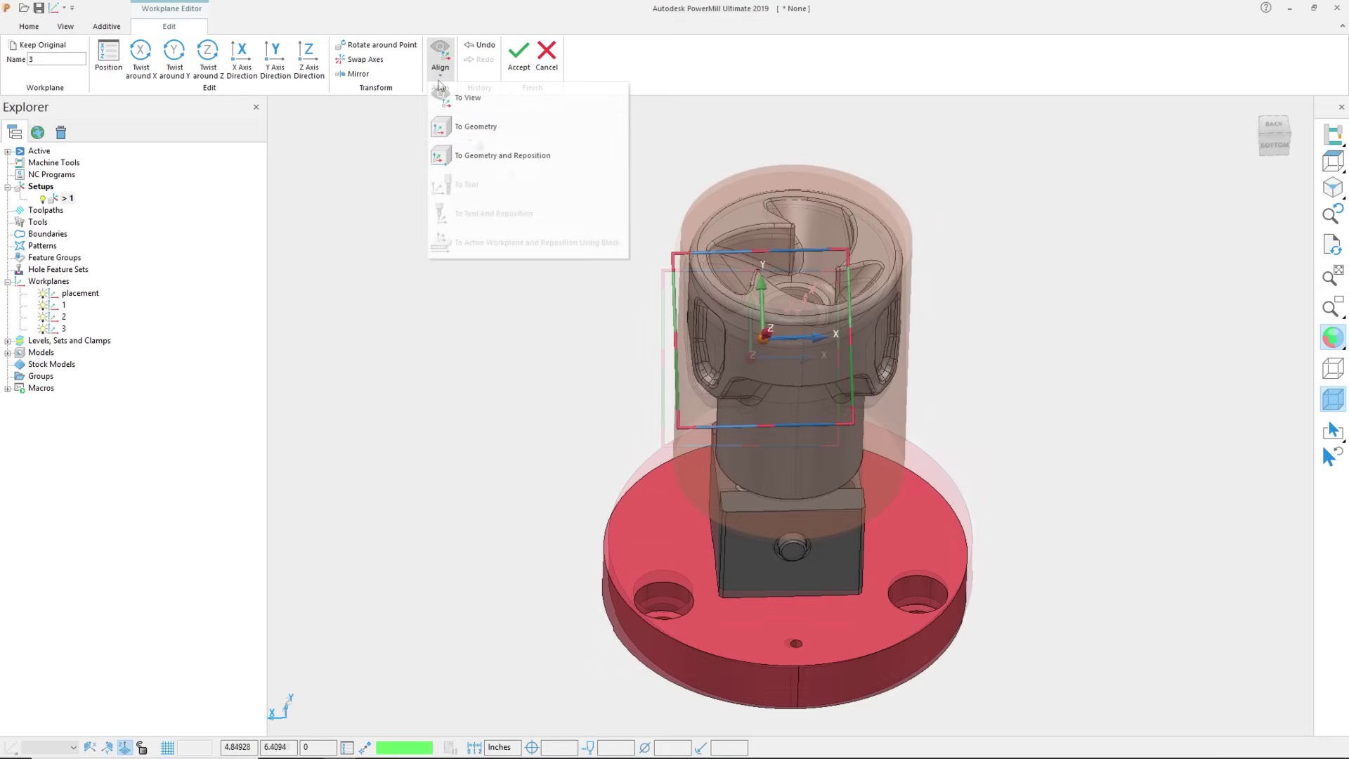
pyautogui.click(467, 123)
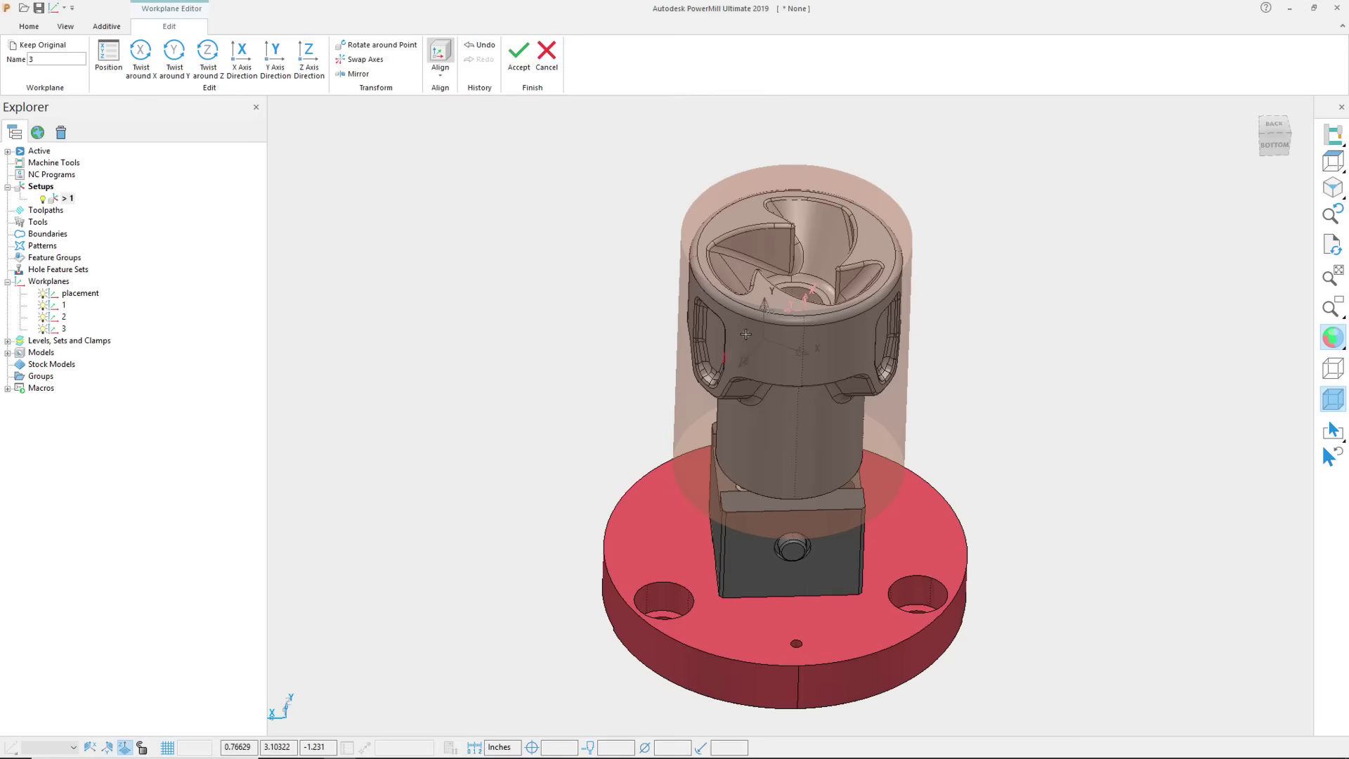
pyautogui.click(746, 334)
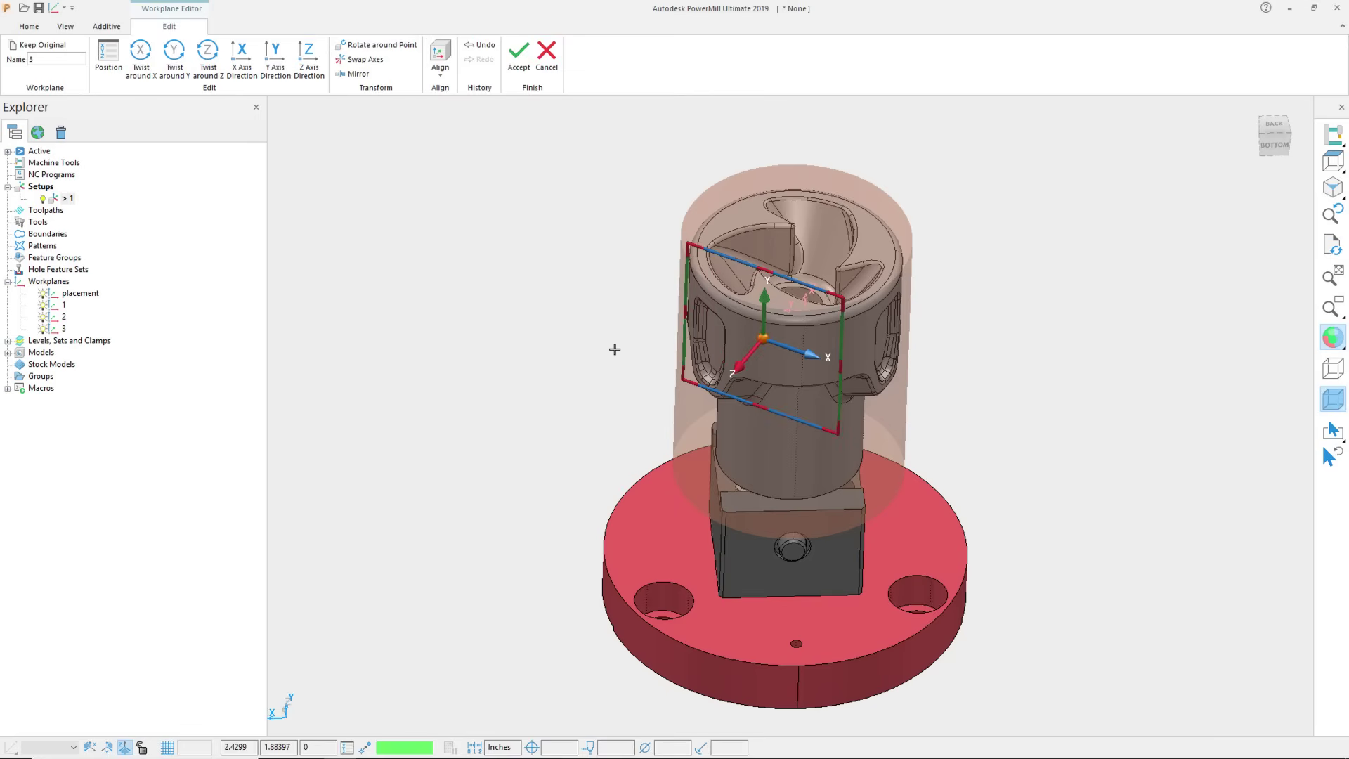
pyautogui.click(440, 69)
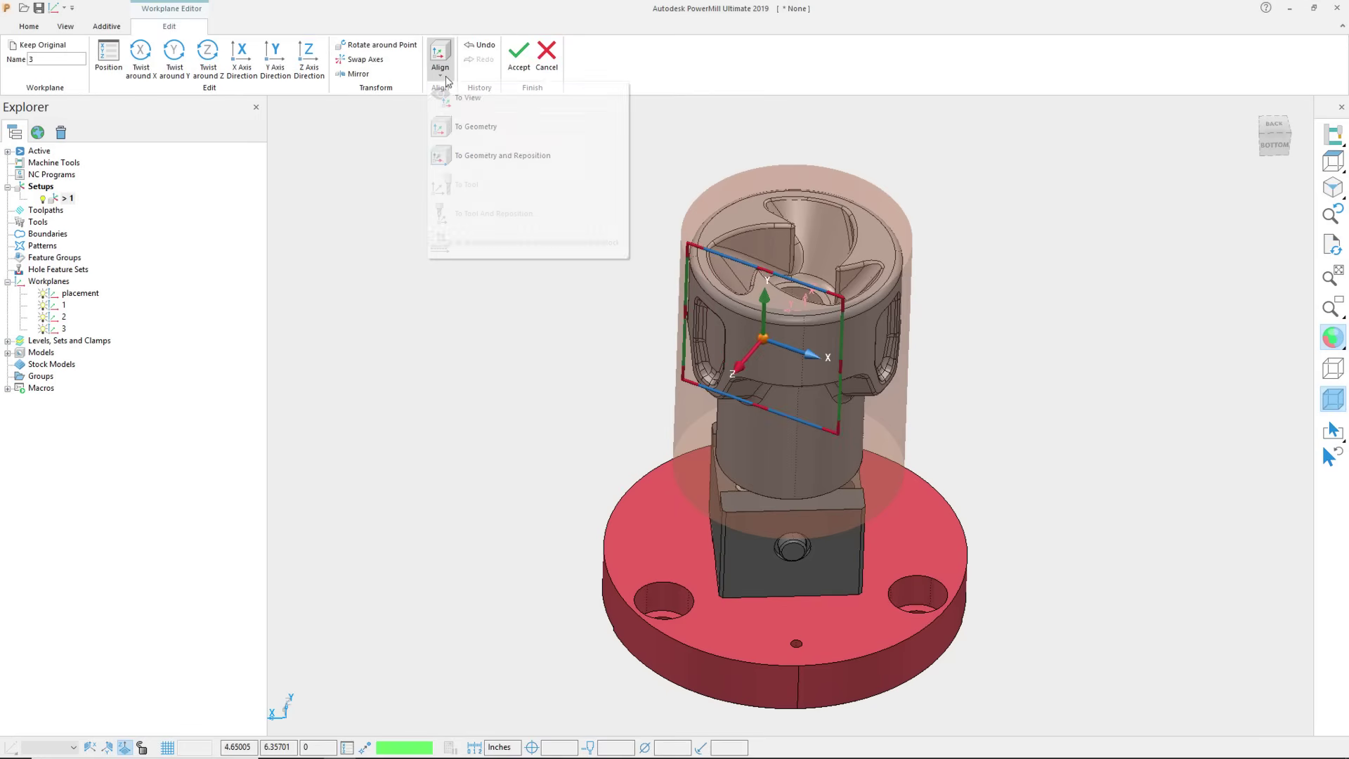
pyautogui.click(457, 160)
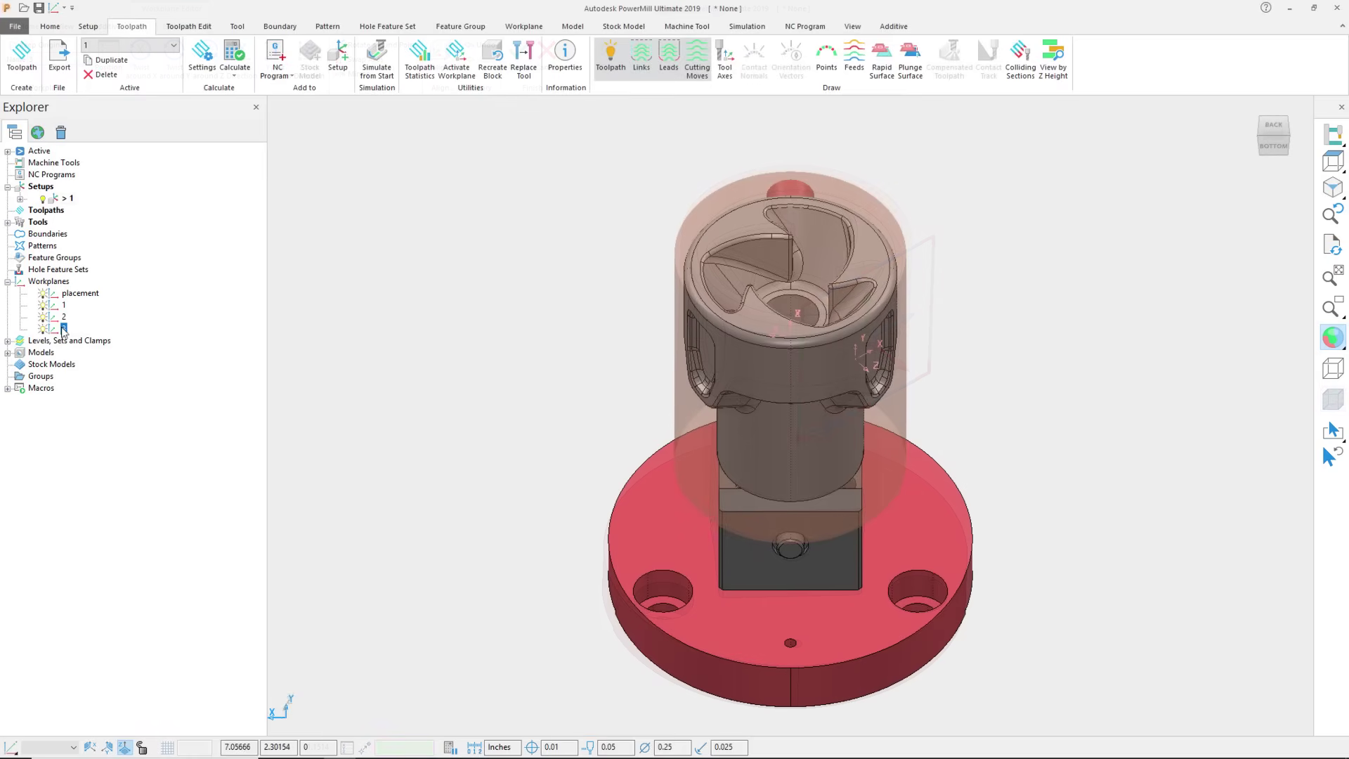
# - Activate workplane 3 and use its ZX face as the working plane
pyautogui.rightClick(64, 331)
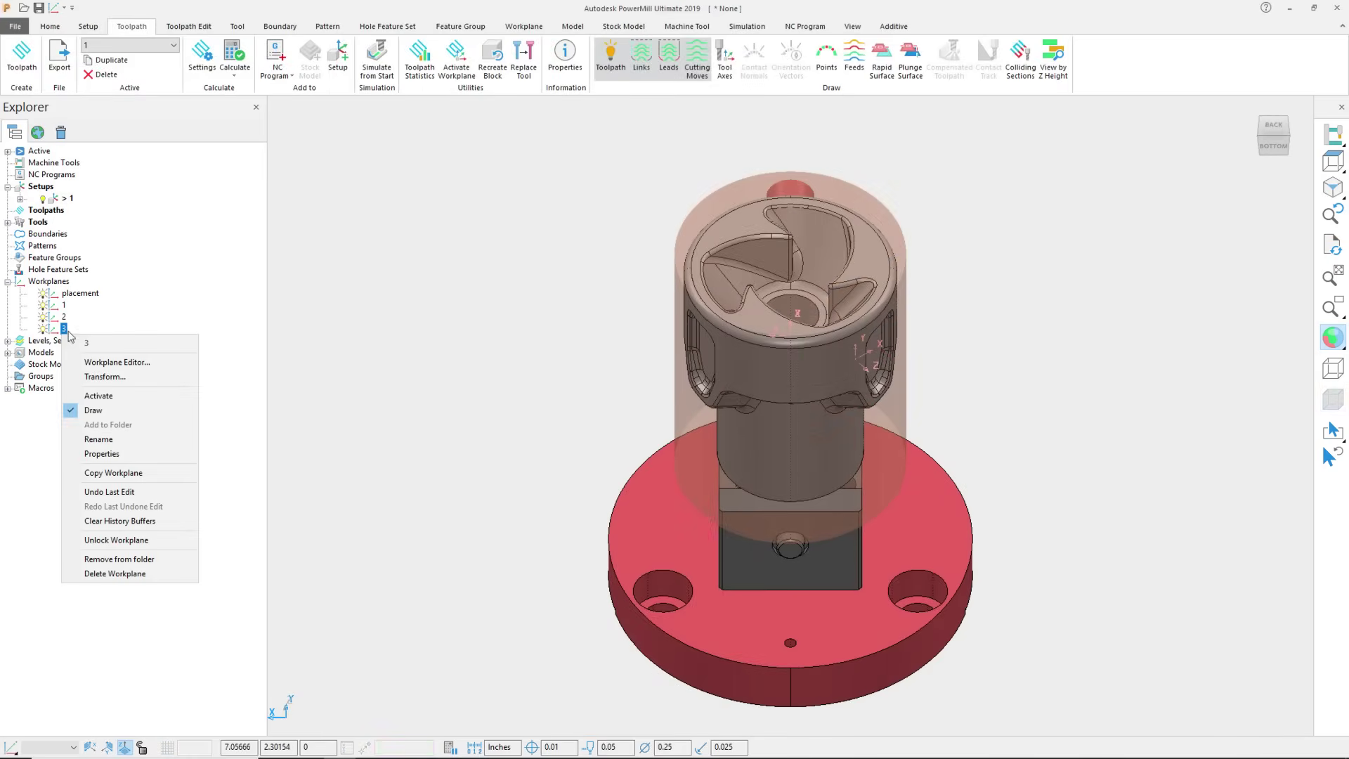
pyautogui.click(102, 396)
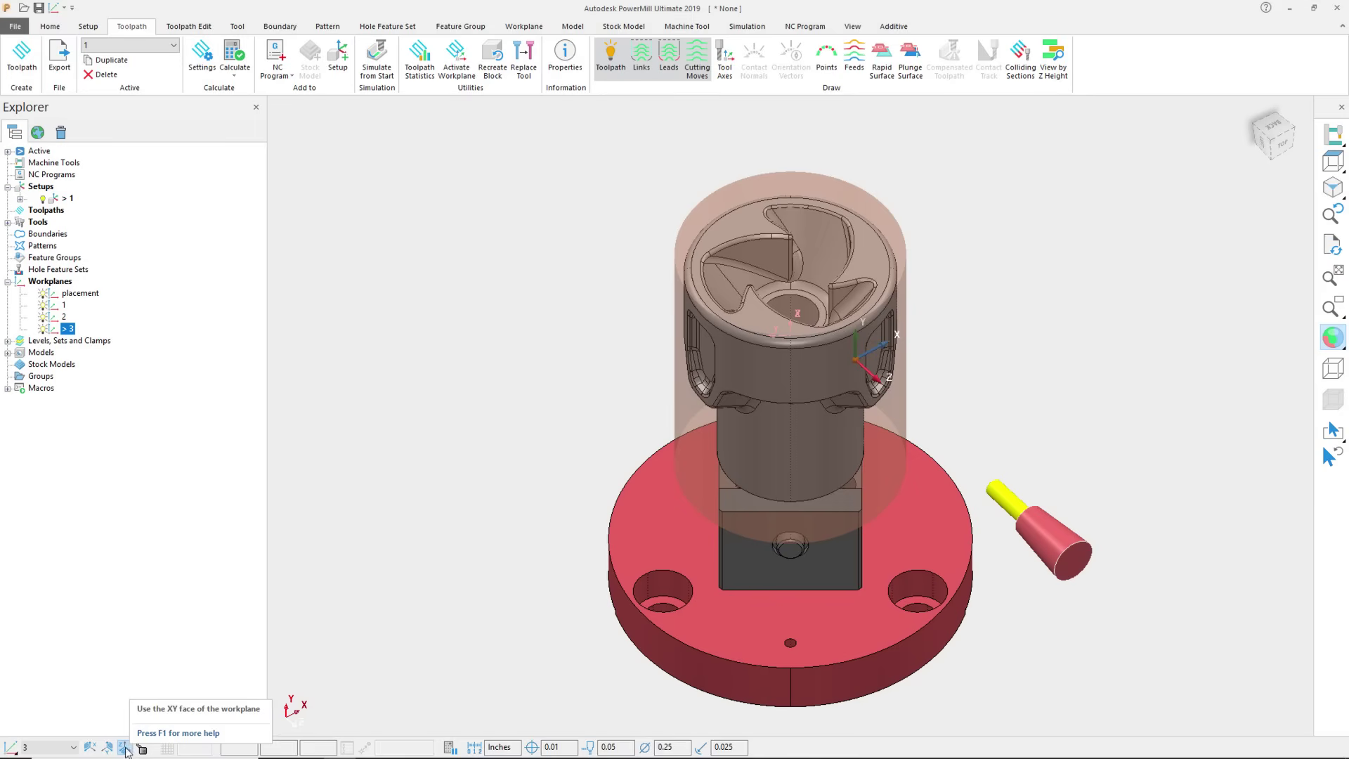
pyautogui.click(108, 748)
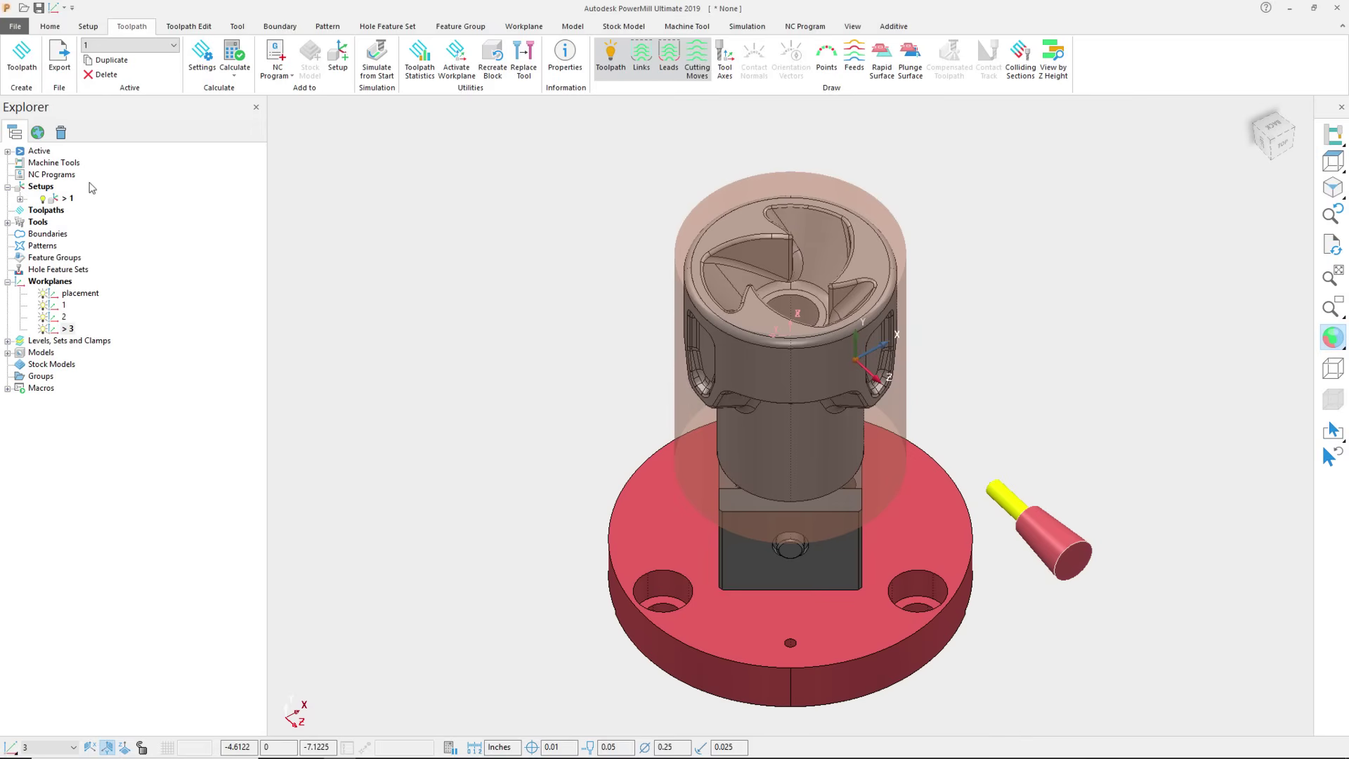
# - In the settings of setup 1, create another workplane at a point on the side of the impeller head and open its editor
pyautogui.rightClick(64, 199)
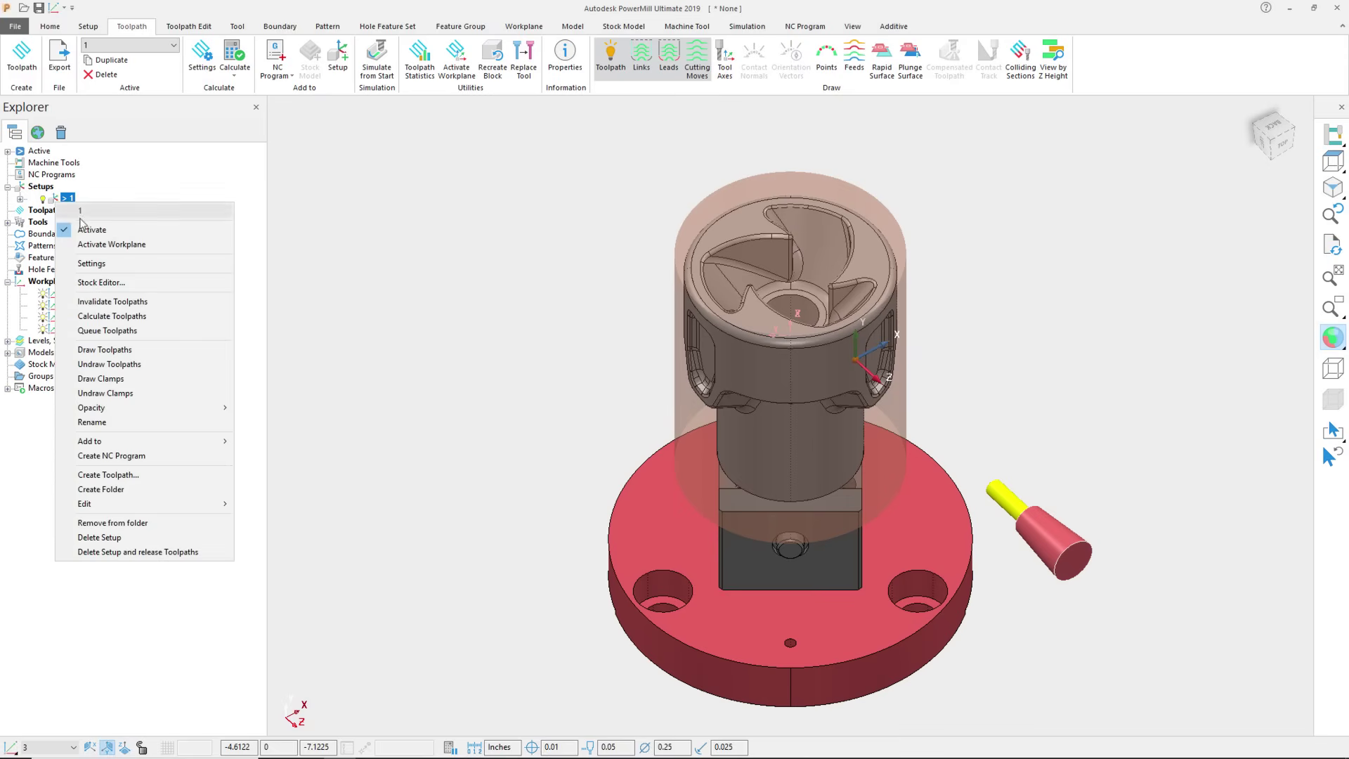
pyautogui.click(90, 263)
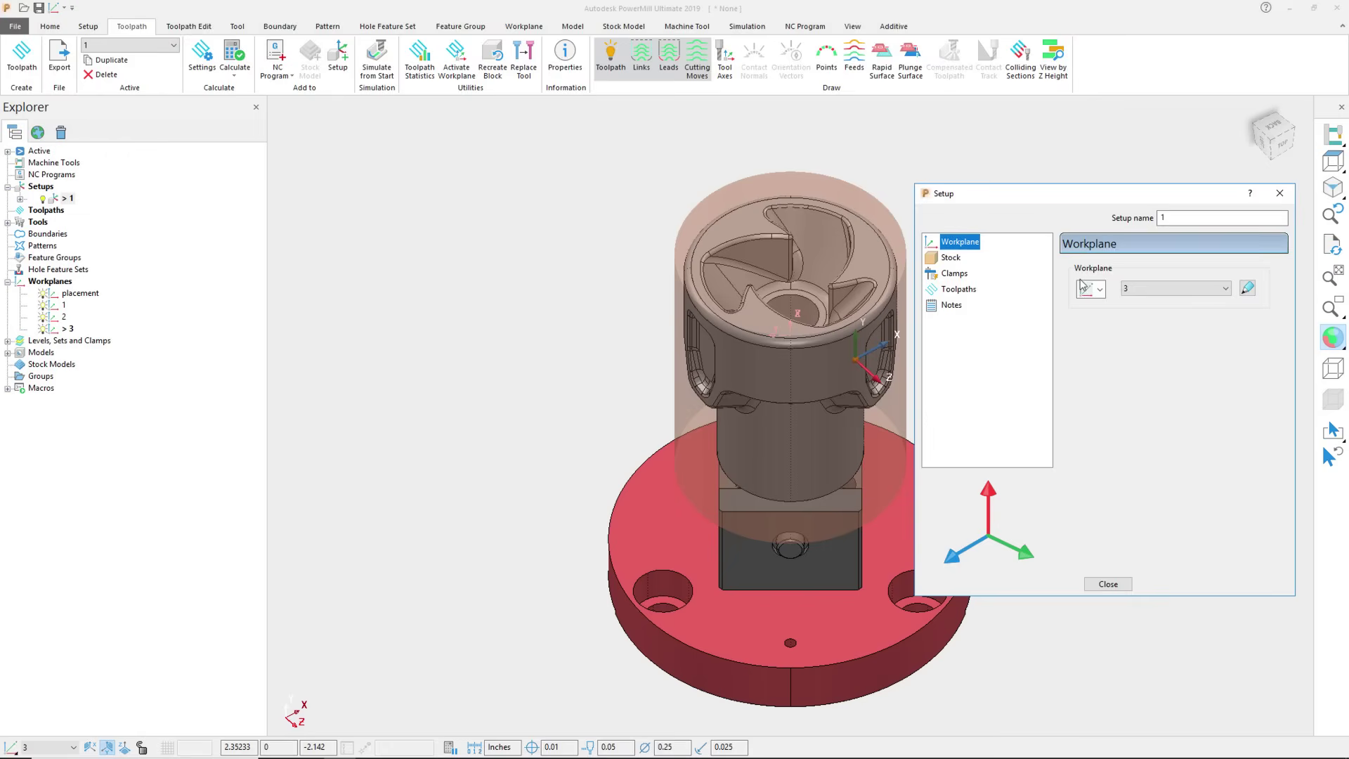
pyautogui.click(1101, 289)
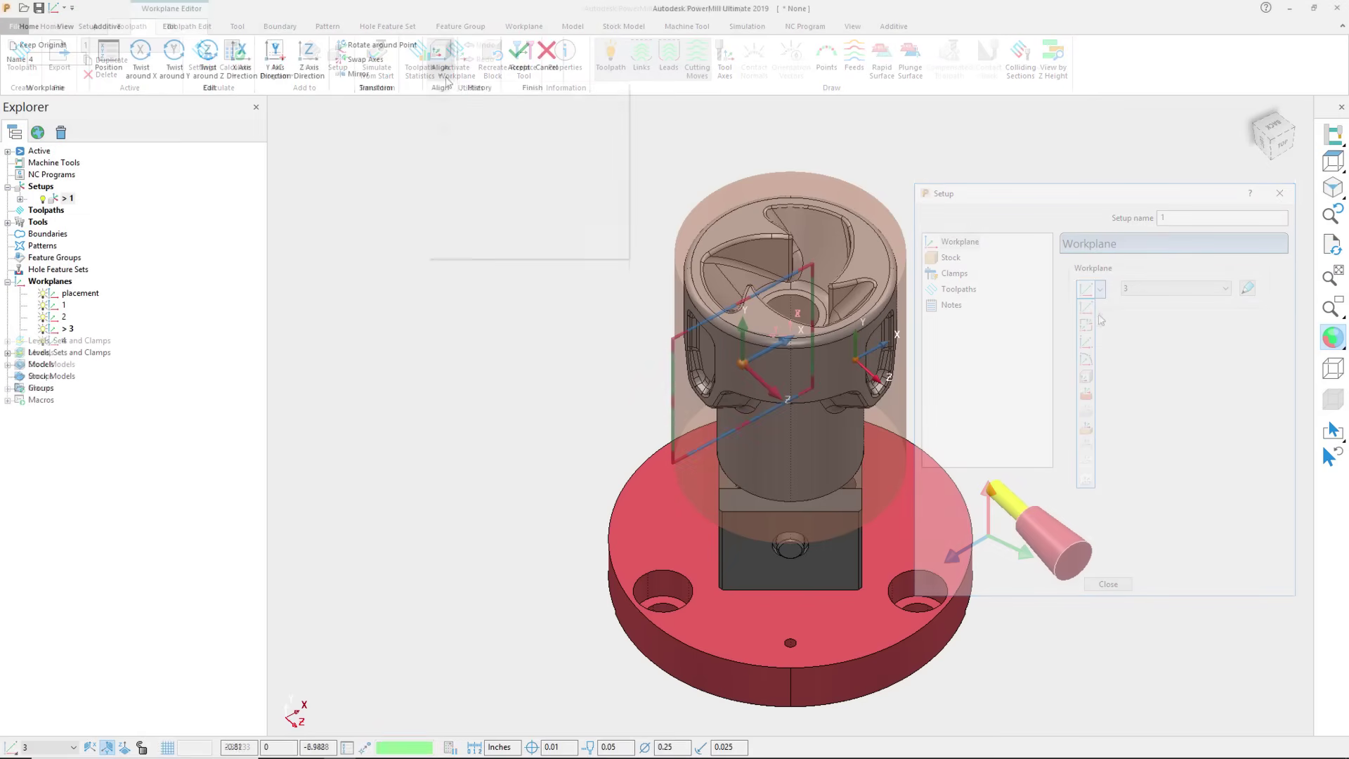
# - Align and reposition workplane 4 to the geometry on the head's side, and use the XY face as the working plane
pyautogui.click(440, 56)
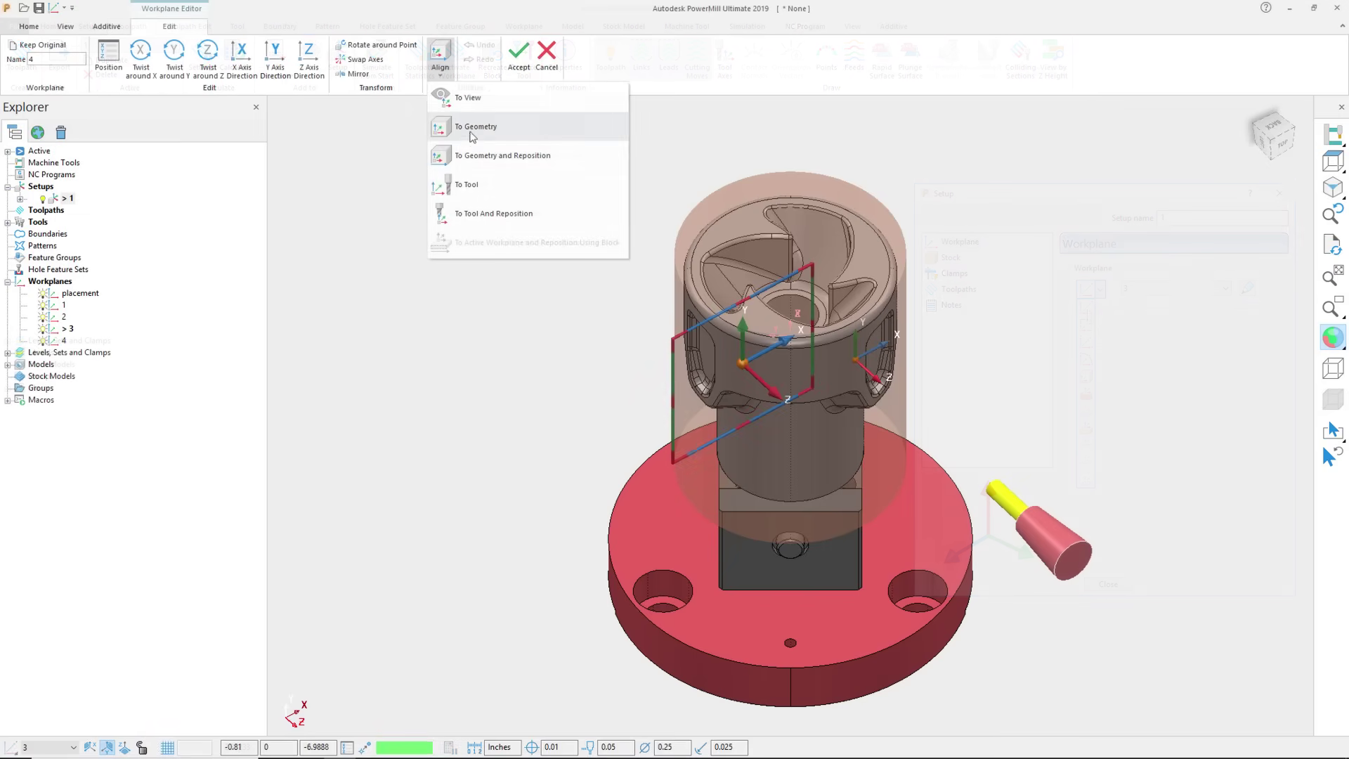
pyautogui.click(471, 152)
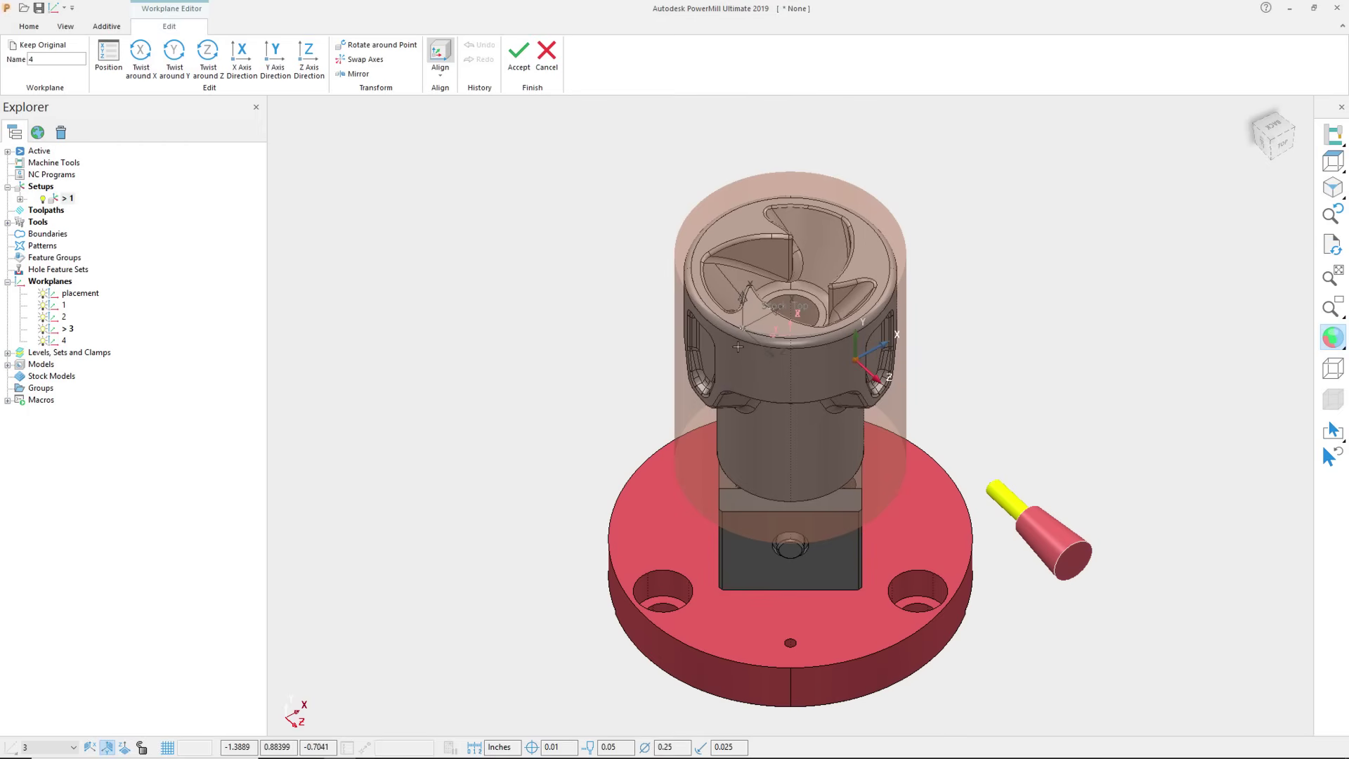
pyautogui.click(775, 369)
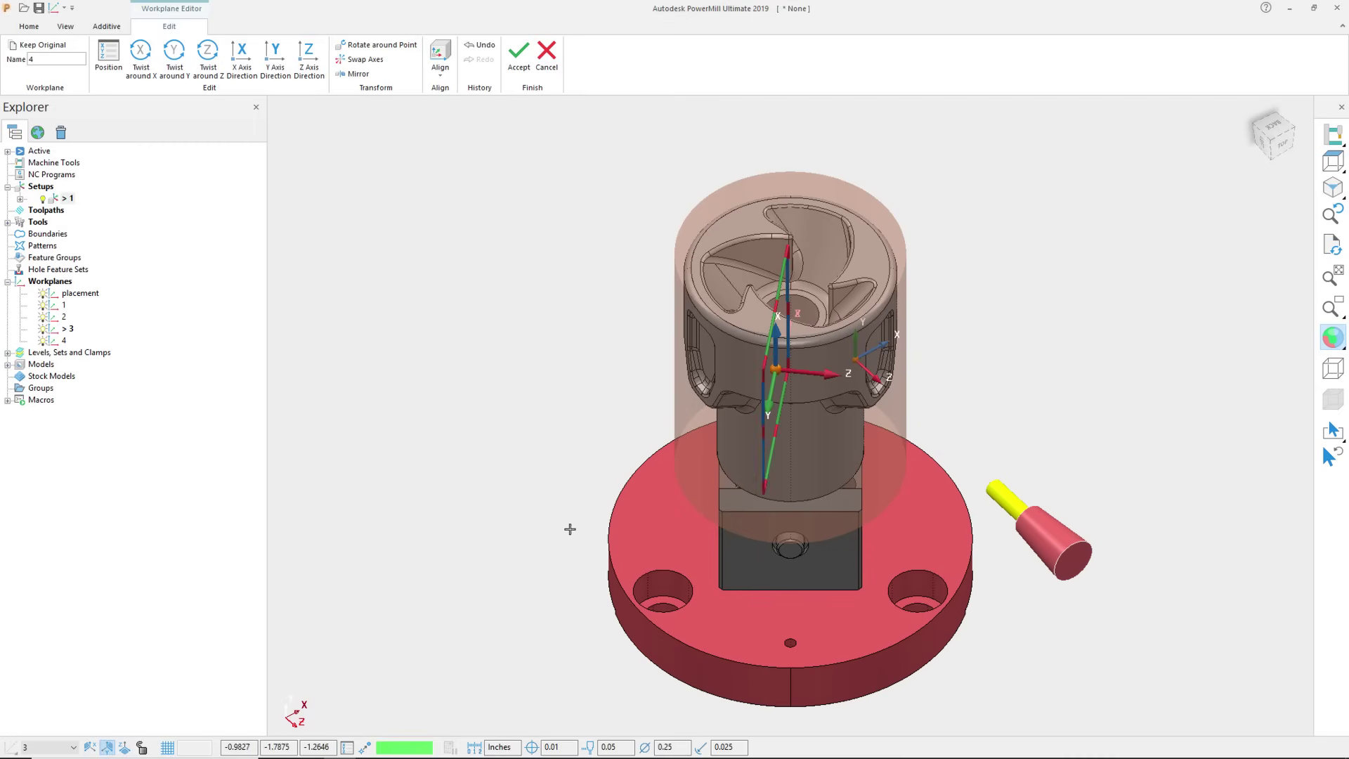
pyautogui.click(123, 748)
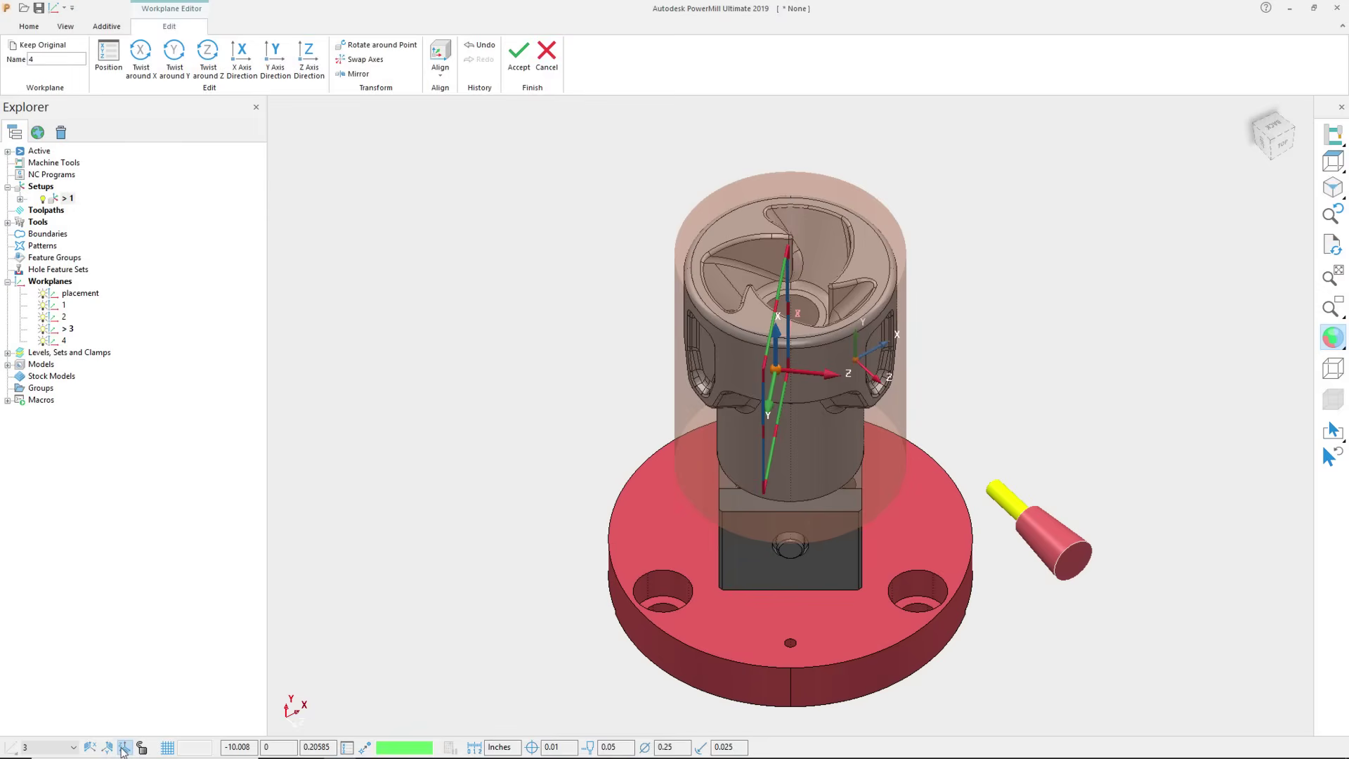